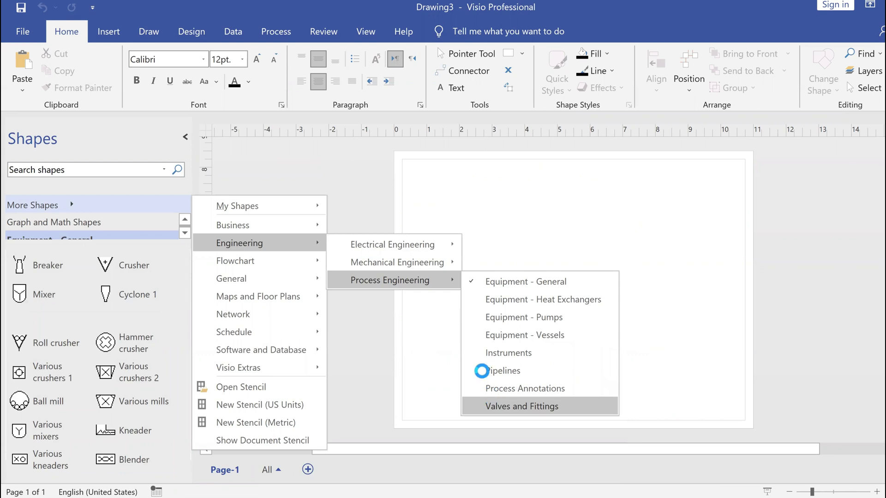
# - Add the Pipelines and Instruments stencils from the Process Engineering category
pyautogui.click(481, 371)
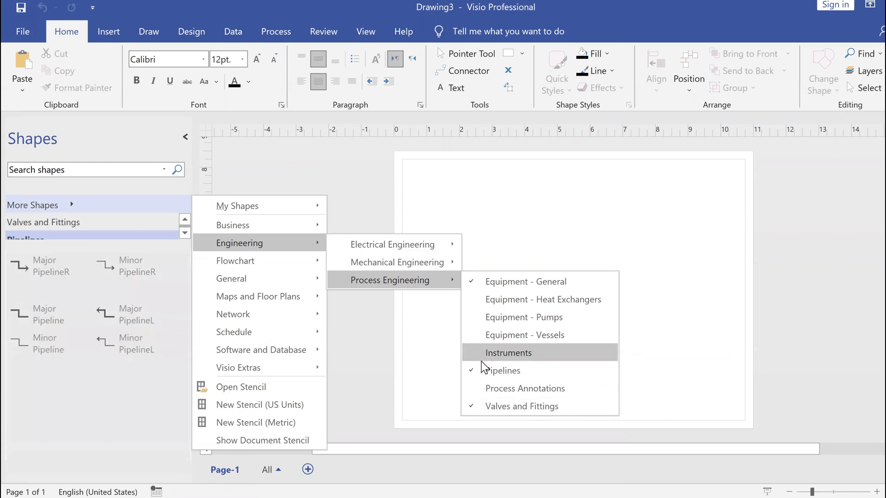
pyautogui.click(482, 361)
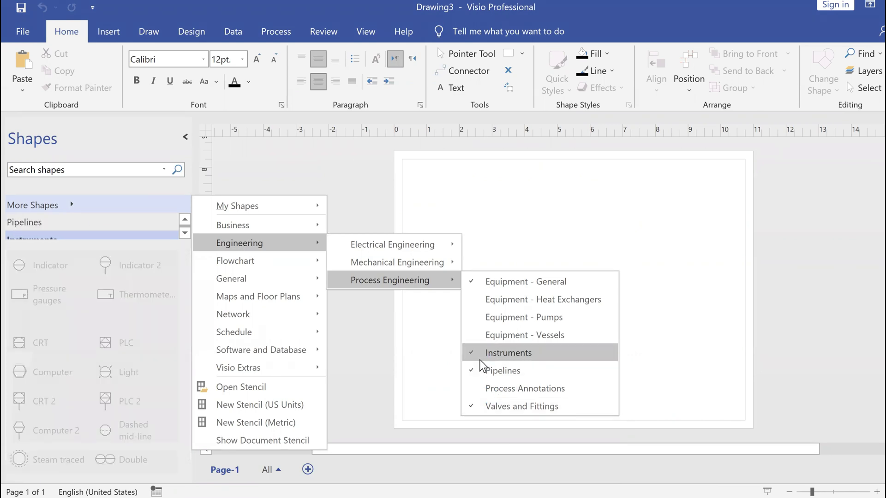
pyautogui.click(367, 355)
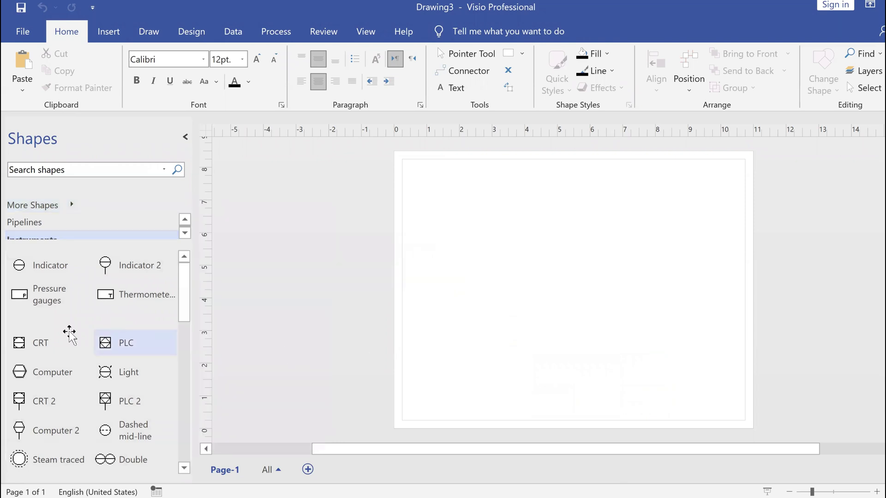
# - Place a Major PipelineR shape from the Pipelines stencil near the left edge of the drawing page
pyautogui.scroll(-1, 70, 228)
pyautogui.scroll(2, 71, 227)
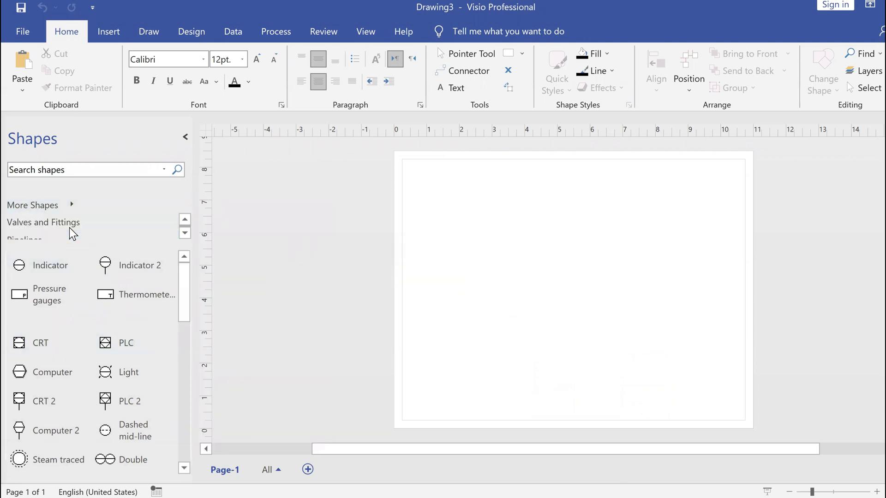
pyautogui.scroll(-2, 69, 228)
pyautogui.scroll(1, 70, 229)
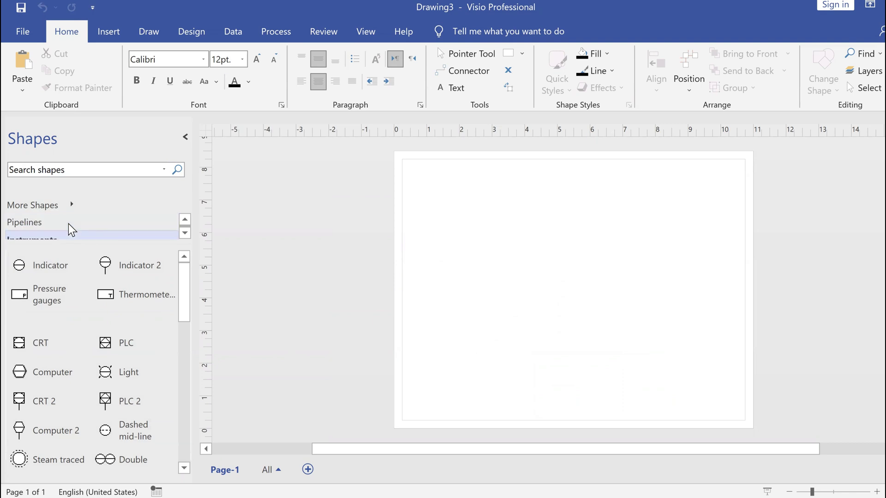
pyautogui.click(68, 226)
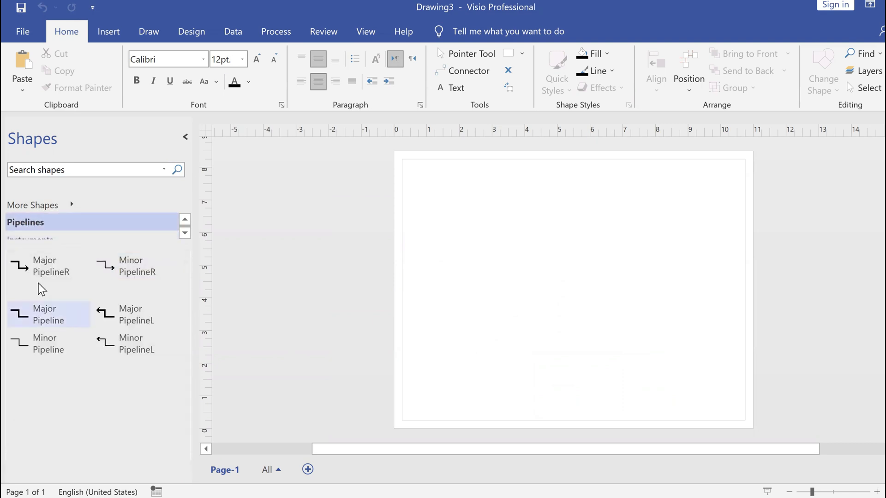
pyautogui.moveTo(42, 261); pyautogui.dragTo(446, 286)
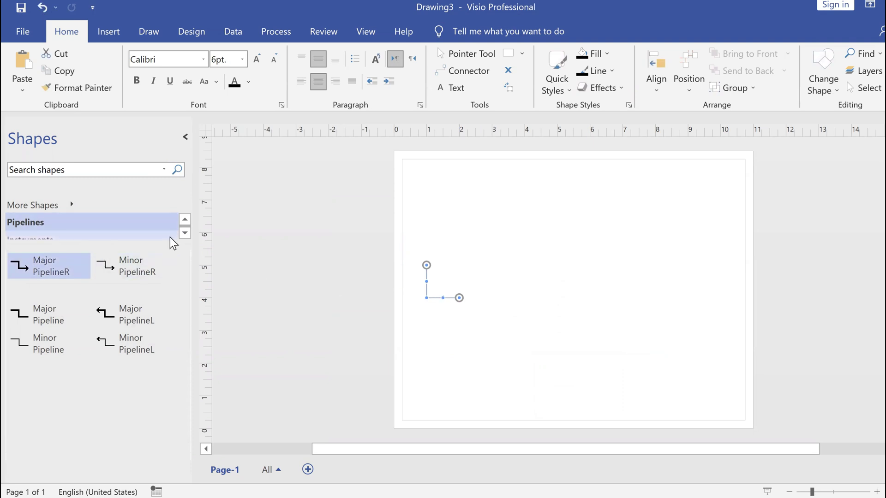
# - Look through the shapes offered in the Equipment - General stencil
pyautogui.click(184, 233)
pyautogui.scroll(-2, 136, 224)
pyautogui.scroll(-3, 137, 223)
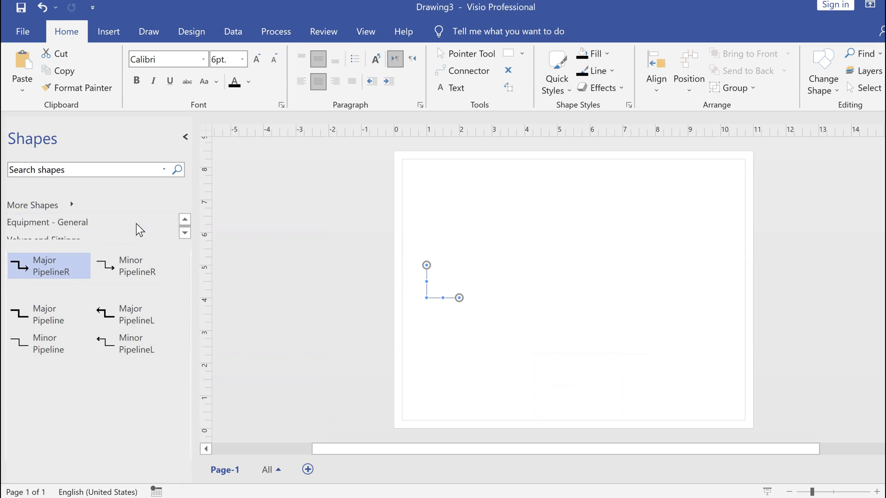
pyautogui.scroll(1, 134, 220)
pyautogui.click(68, 225)
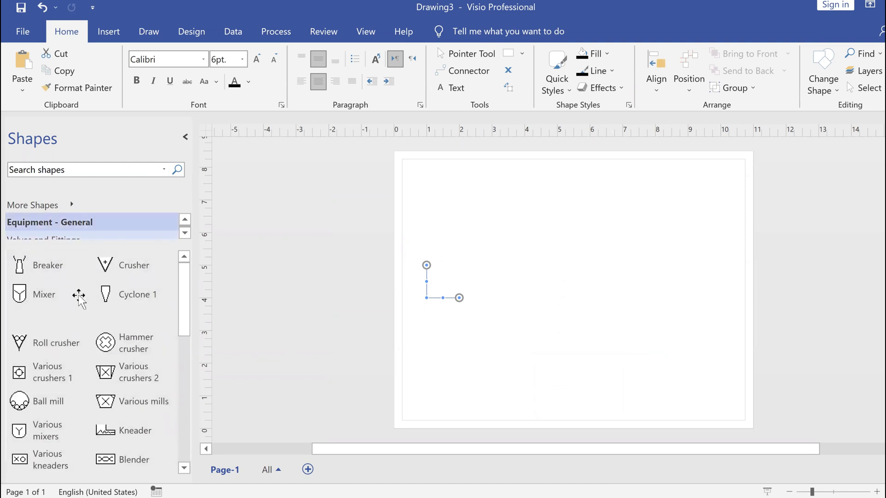
pyautogui.scroll(-3, 111, 319)
pyautogui.scroll(-7, 109, 319)
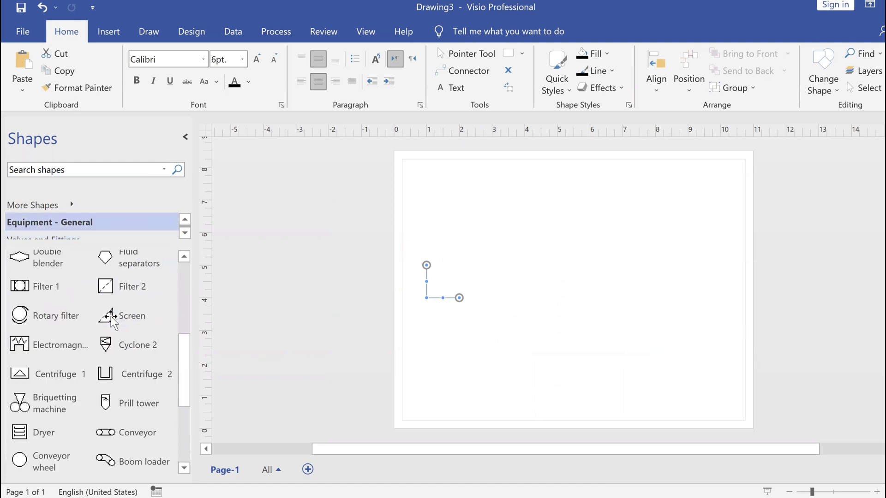
pyautogui.scroll(-3, 110, 325)
pyautogui.scroll(7, 111, 325)
pyautogui.scroll(2, 109, 325)
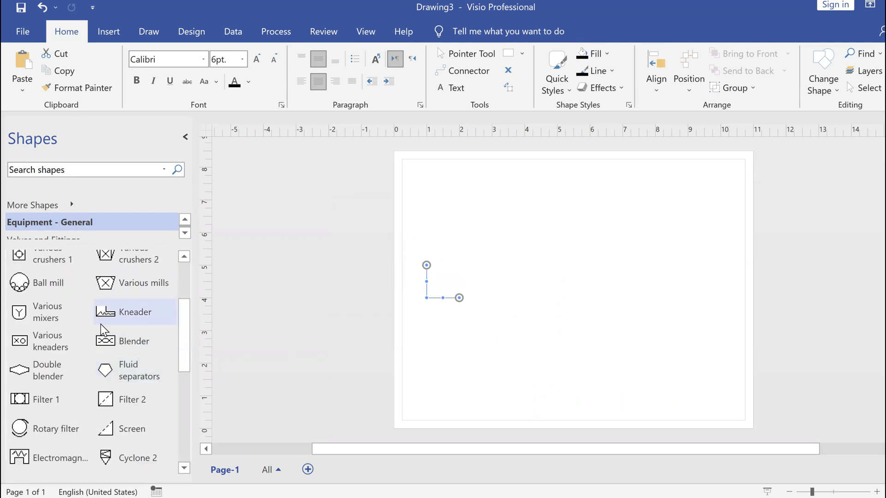
pyautogui.scroll(4, 102, 329)
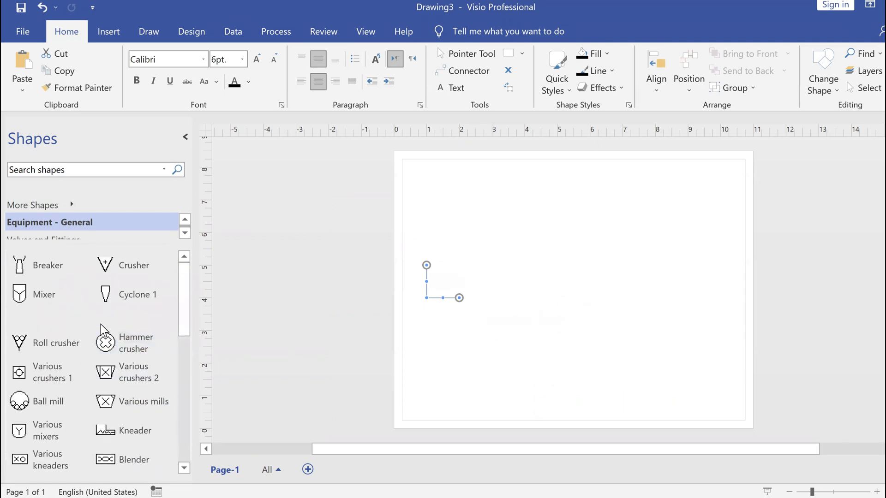
# - Add the Equipment - Vessels stencil from the Process Engineering category
pyautogui.click(65, 205)
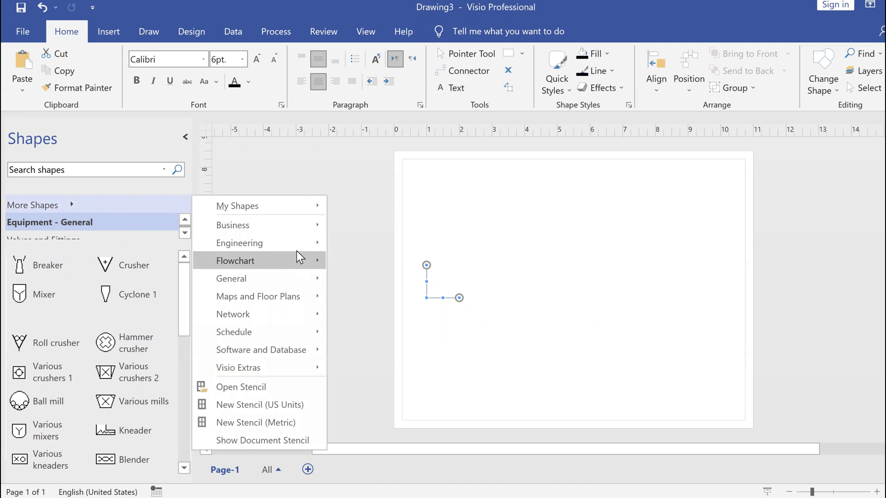
pyautogui.moveTo(298, 250)
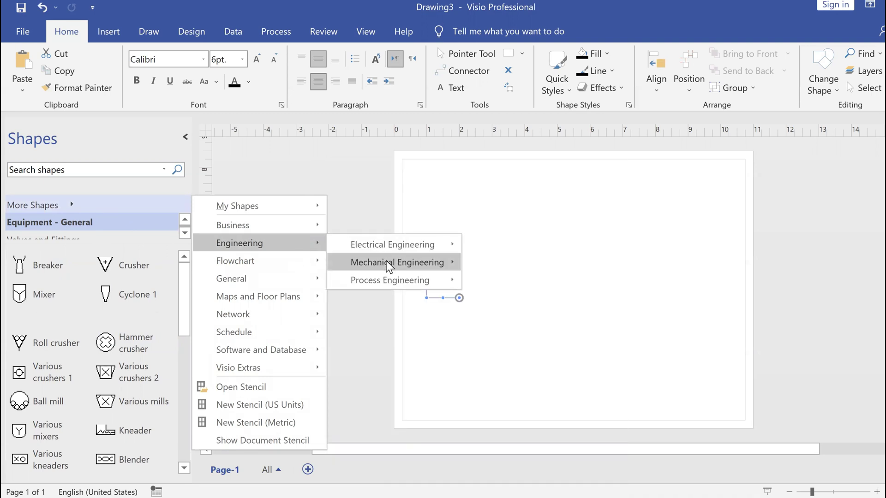
pyautogui.moveTo(390, 278)
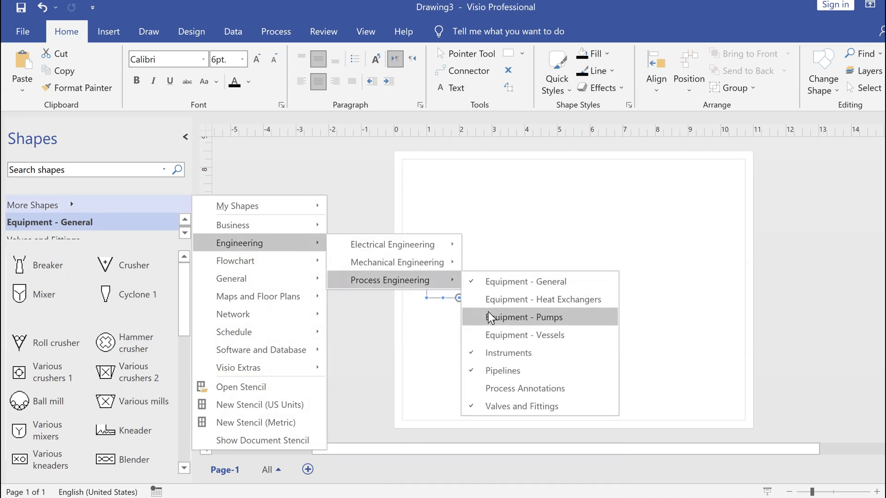
pyautogui.click(494, 335)
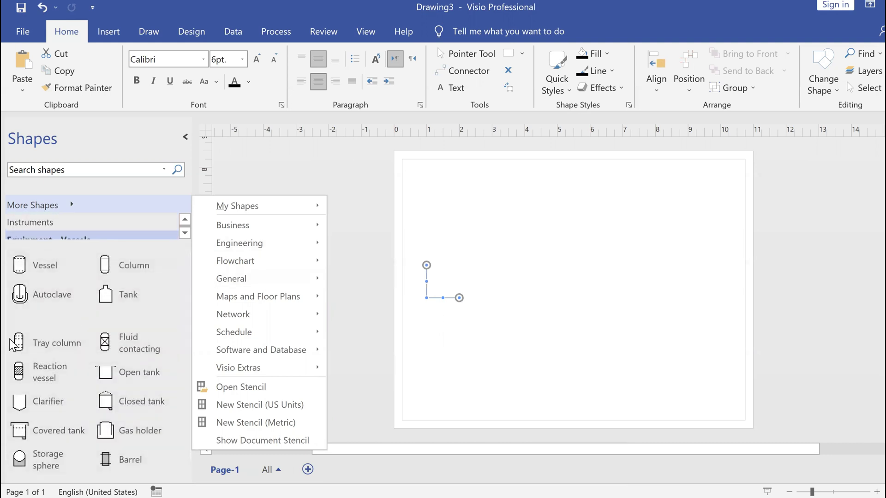
# - Place a Column vessel to the right of the pipeline and enlarge it to about 1.25 in wide by 2.5 in high
pyautogui.click(115, 264)
pyautogui.moveTo(116, 264); pyautogui.dragTo(582, 271)
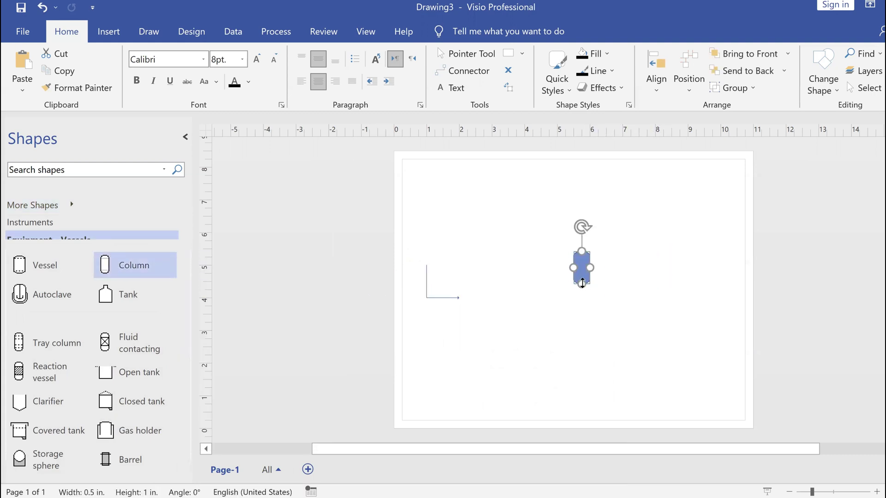
pyautogui.click(562, 316)
pyautogui.scroll(3, 561, 313)
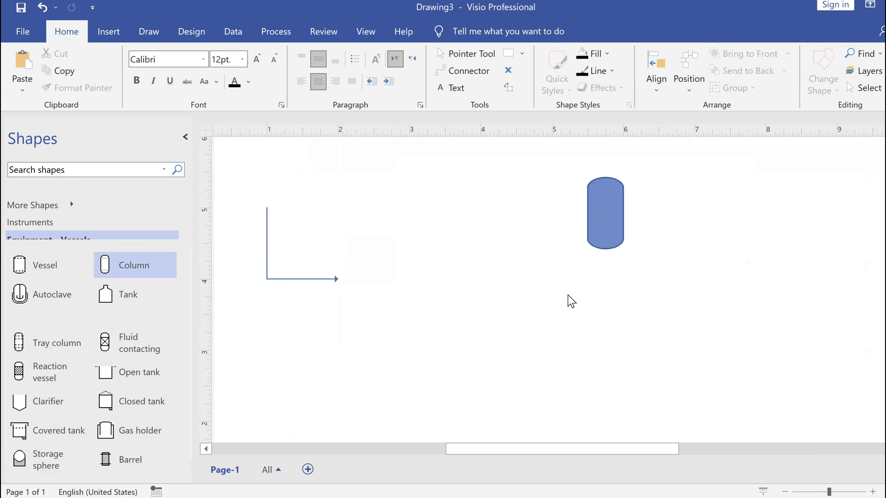
pyautogui.moveTo(591, 238); pyautogui.dragTo(355, 408)
pyautogui.moveTo(417, 325); pyautogui.dragTo(525, 309)
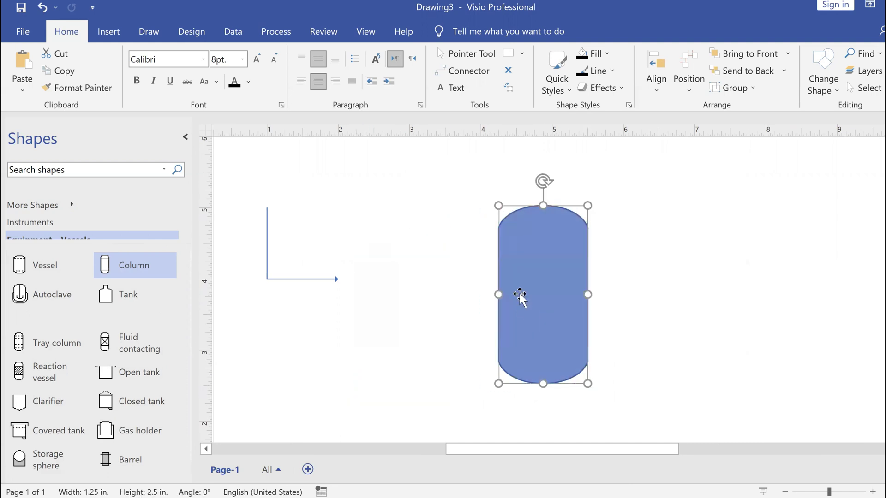
# - Apply the plain theme with black outlines and white shapes to the drawing
pyautogui.click(192, 31)
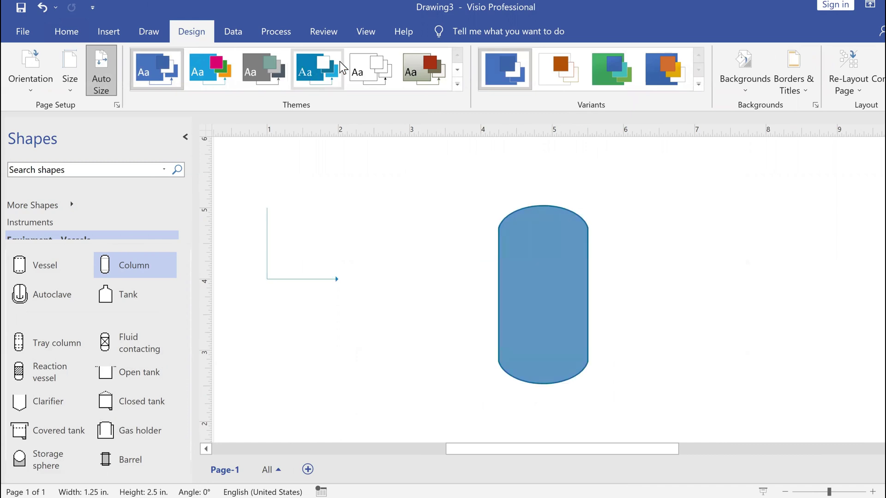
pyautogui.click(370, 69)
pyautogui.click(406, 279)
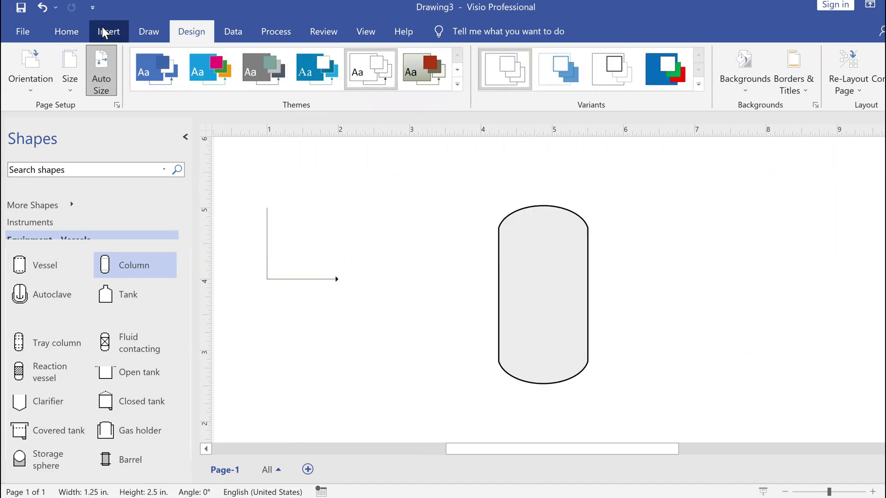
# - Place a Square of about 1.5 in from the Quick Shapes over the column, centred on it
pyautogui.scroll(-1, 144, 223)
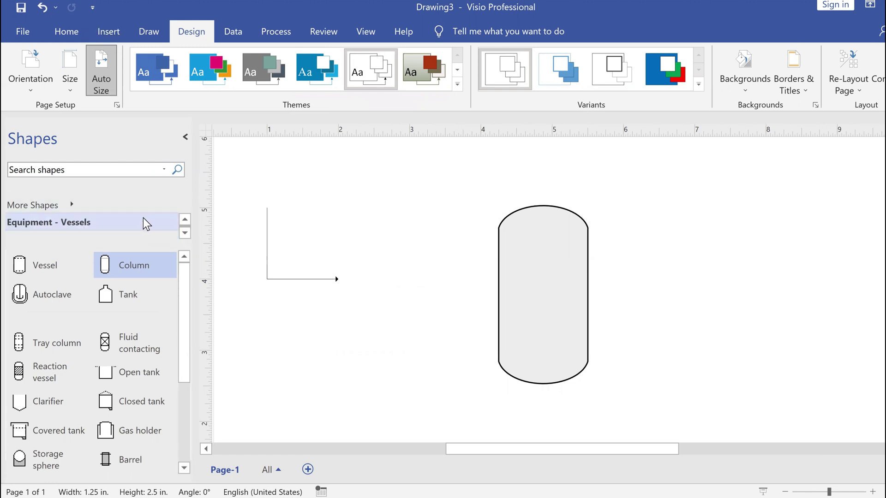
pyautogui.scroll(-2, 147, 224)
pyautogui.scroll(5, 134, 233)
pyautogui.click(123, 227)
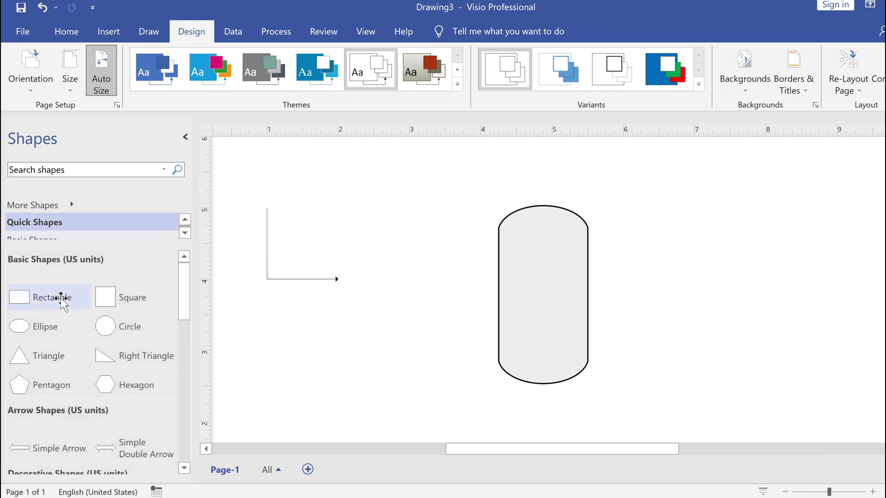
pyautogui.moveTo(119, 300); pyautogui.dragTo(547, 298)
pyautogui.hotkey('ctrl', 'z')
pyautogui.hotkey('ctrl', 'z')
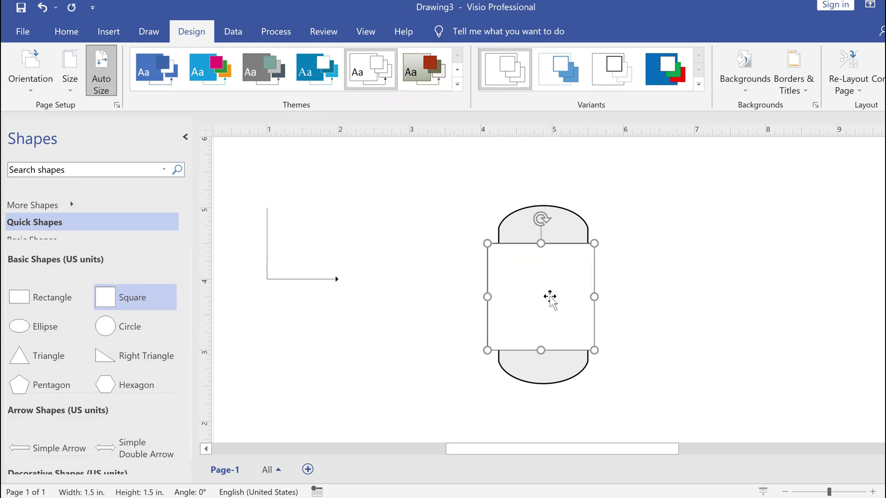
pyautogui.hotkey('ctrl', 'z')
pyautogui.hotkey('ctrl', 'z')
pyautogui.hotkey('ctrl', 'z')
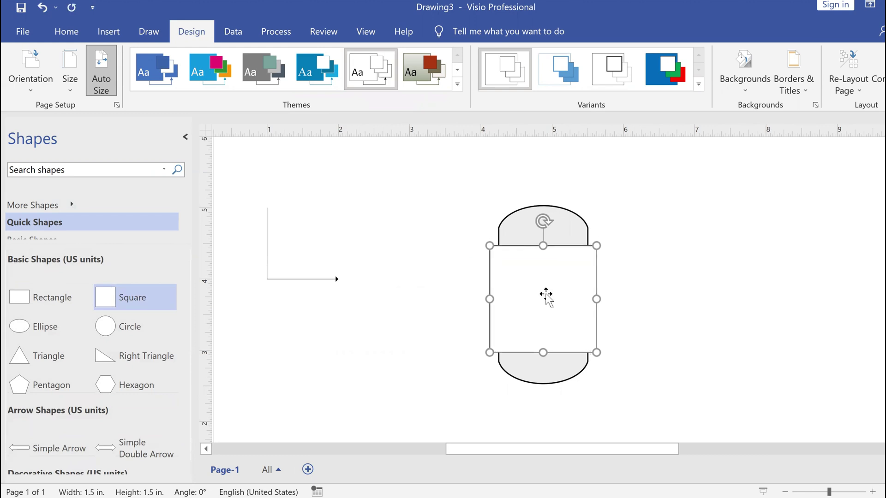
pyautogui.hotkey('ctrl', 'z')
pyautogui.hotkey('ctrl', 'z')
pyautogui.hotkey('ctrl', 'z')
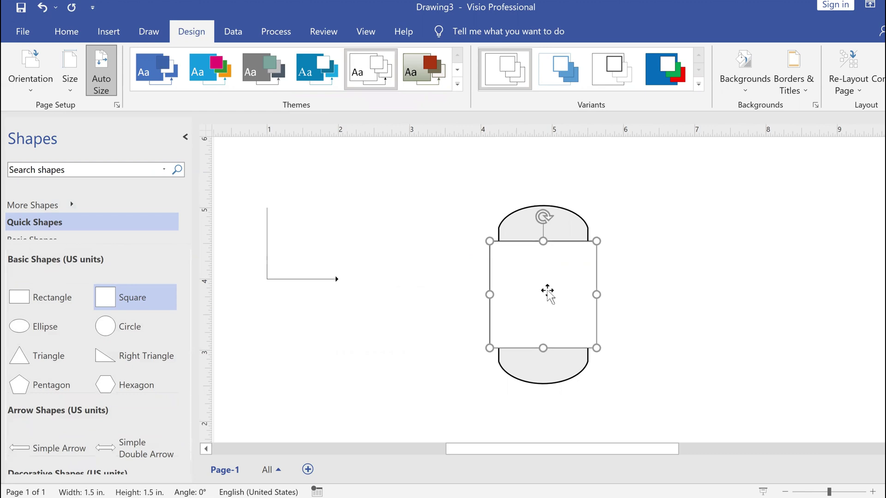
pyautogui.click(366, 31)
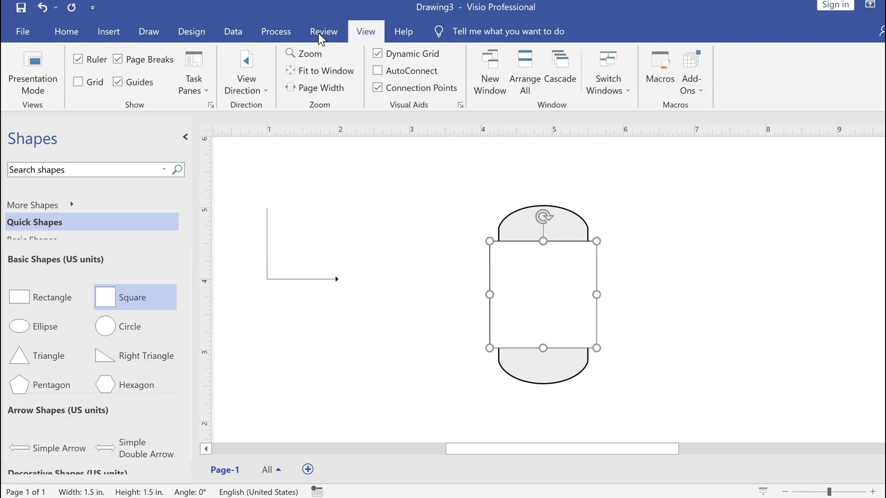
pyautogui.click(286, 24)
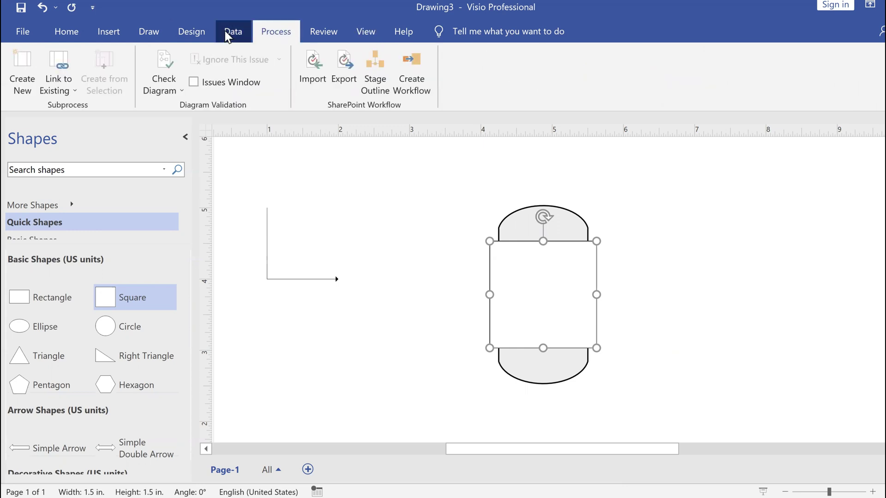
pyautogui.click(213, 31)
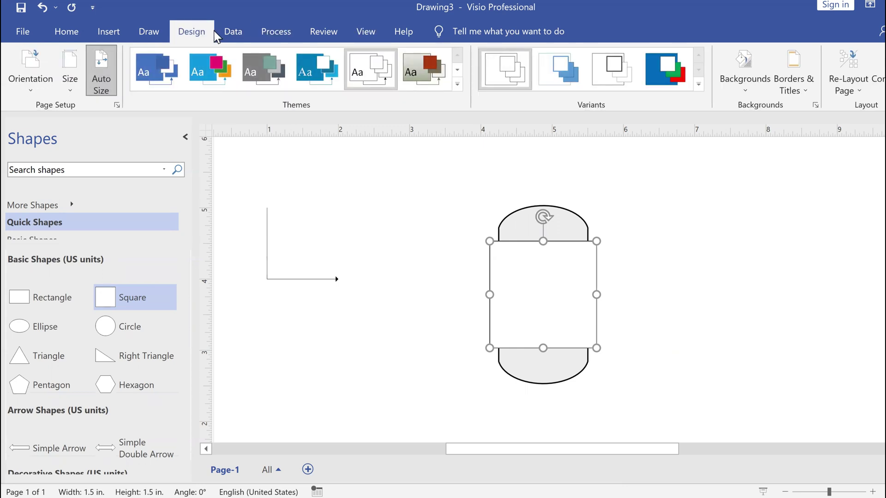
pyautogui.click(161, 39)
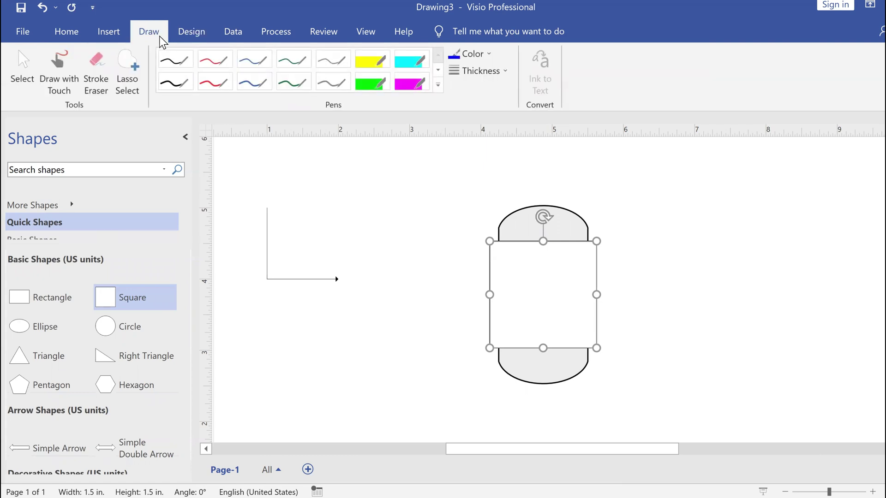
pyautogui.click(112, 39)
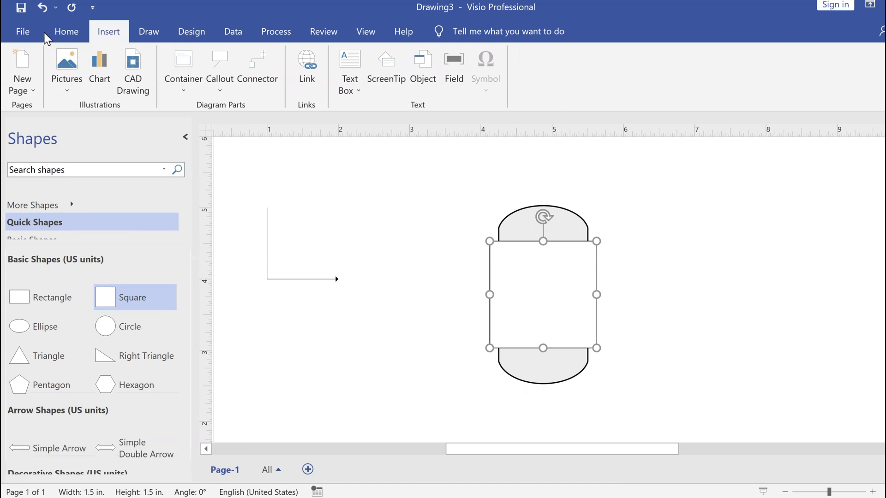
# - Send the square to the back so that it lies behind the column
pyautogui.click(73, 31)
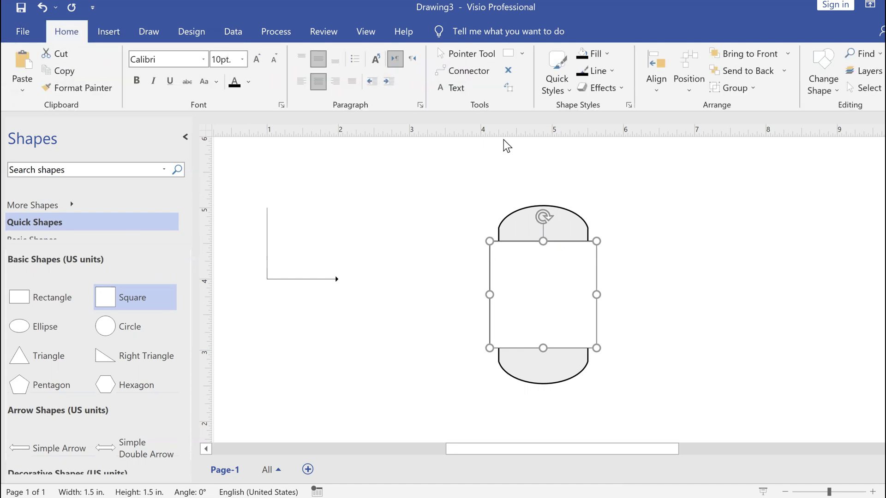
pyautogui.click(732, 72)
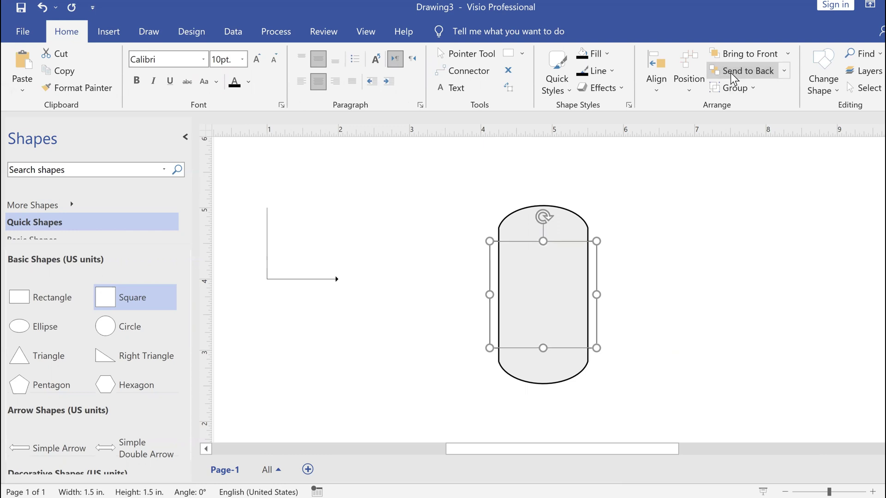
pyautogui.click(676, 273)
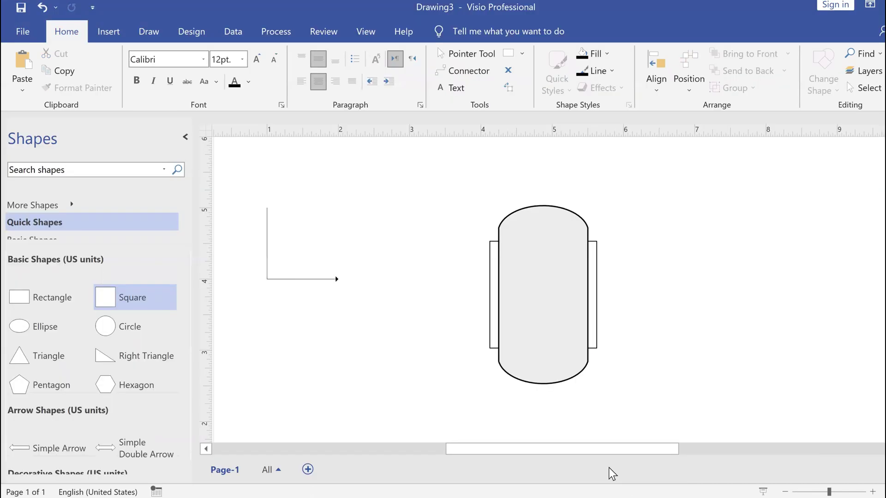
# - Move the pipeline so that its arrow end meets the midpoint of the square's left edge
pyautogui.moveTo(275, 280); pyautogui.dragTo(426, 296)
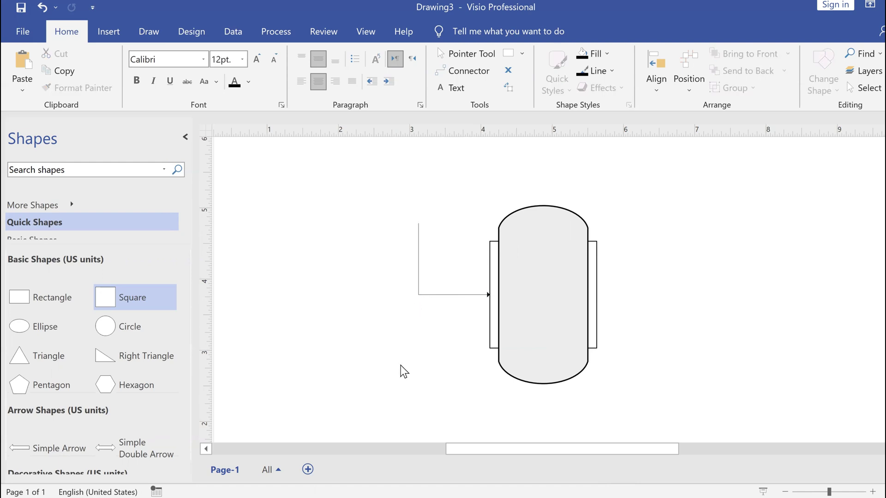
# - Paste another pipeline with its arrow end on the column's bottom midpoint and its free end extending left to about 3 in on the ruler
pyautogui.hotkey('ctrl', 'z')
pyautogui.moveTo(363, 392); pyautogui.dragTo(469, 397)
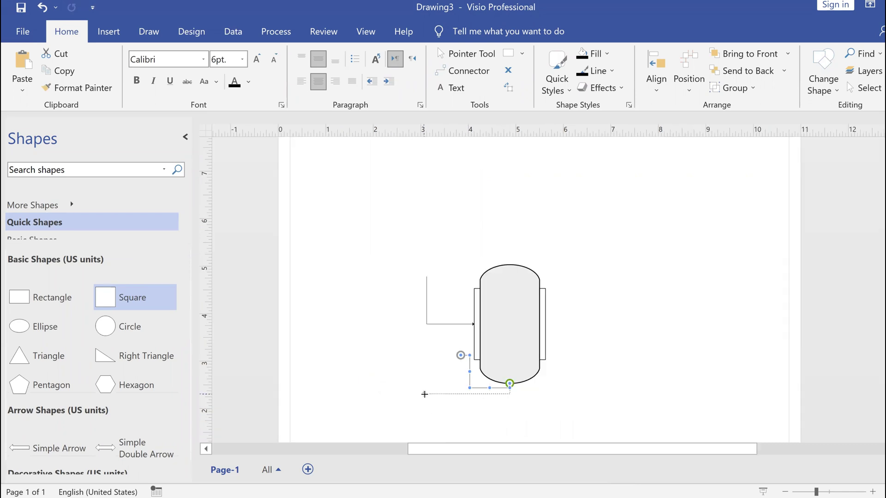
pyautogui.moveTo(423, 393); pyautogui.dragTo(423, 394)
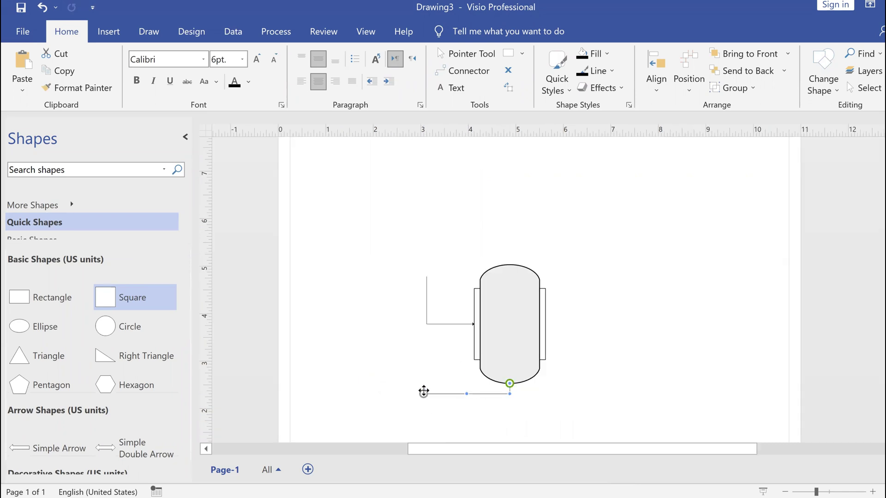
pyautogui.click(515, 190)
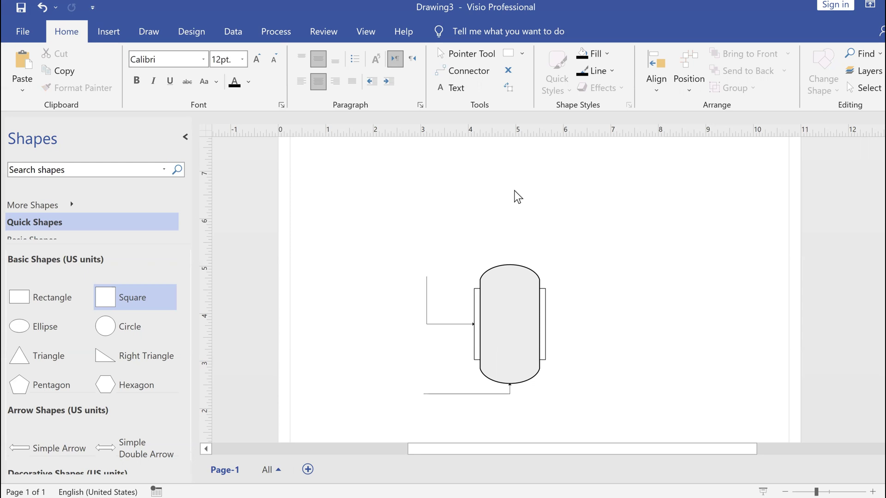
# - Paste another pipeline with its arrow end on the column's top midpoint, rising and running right to about 6.8 in on the ruler
pyautogui.hotkey('ctrl', 'z')
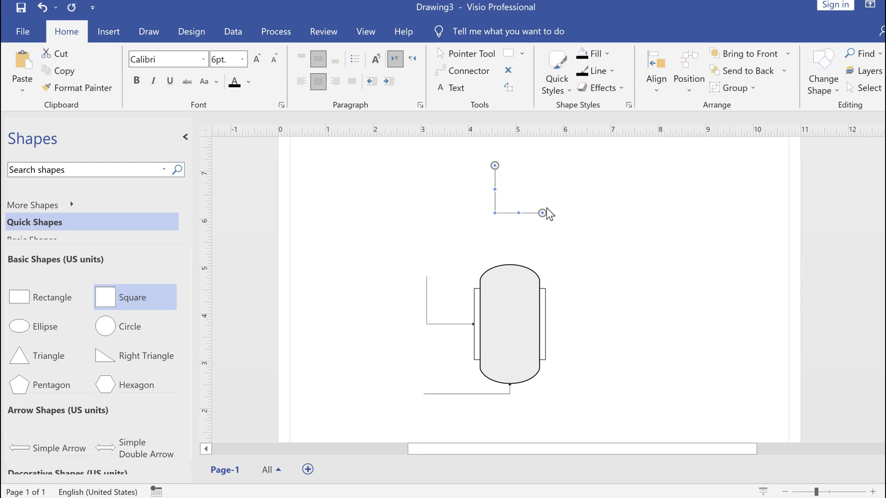
pyautogui.moveTo(542, 213); pyautogui.dragTo(509, 262)
pyautogui.moveTo(583, 188); pyautogui.dragTo(600, 201)
pyautogui.click(603, 295)
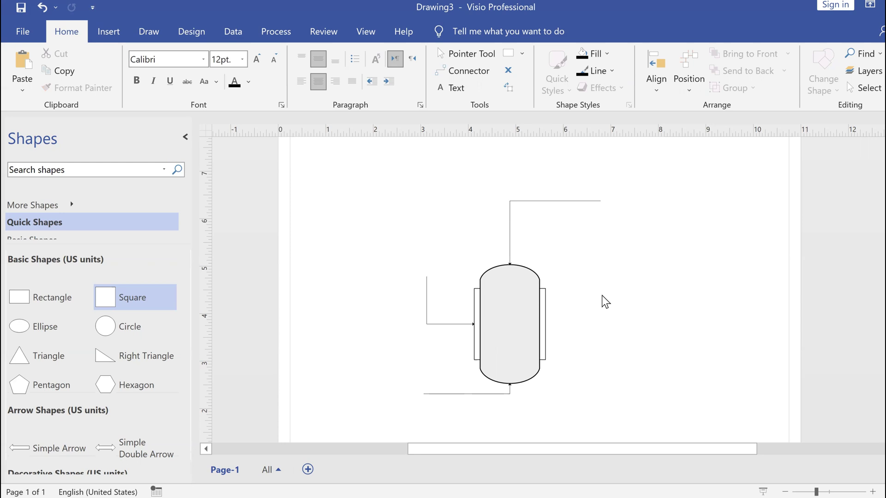
# - Paste a further pipeline and connect its plain end to the midpoint of the square's right edge
pyautogui.hotkey('ctrl', 'v')
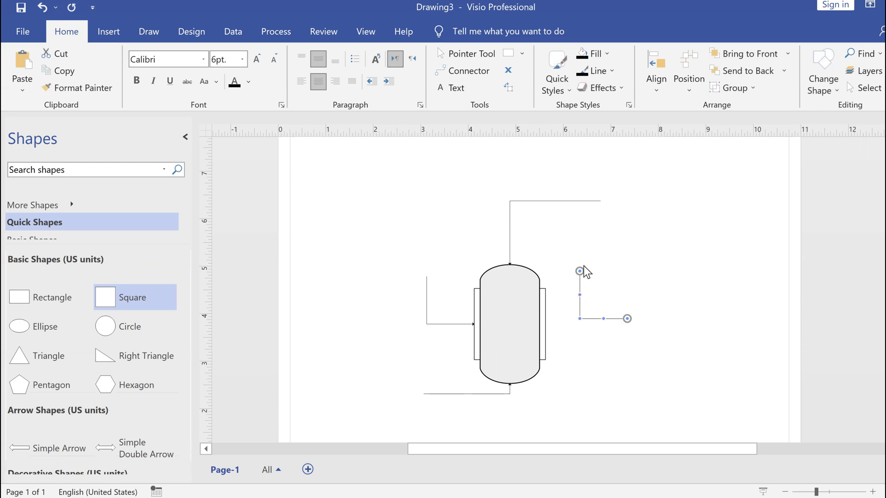
pyautogui.moveTo(580, 270); pyautogui.dragTo(547, 324)
pyautogui.click(594, 385)
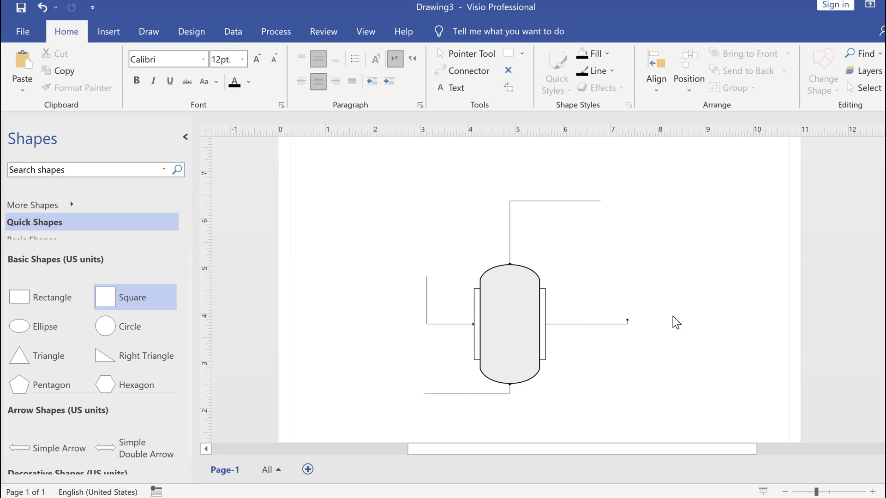
# - Shift the arrow end of the pipeline on the square's right edge slightly outward and down so that the arrow points downward
pyautogui.scroll(-1, 668, 309)
pyautogui.scroll(2, 667, 308)
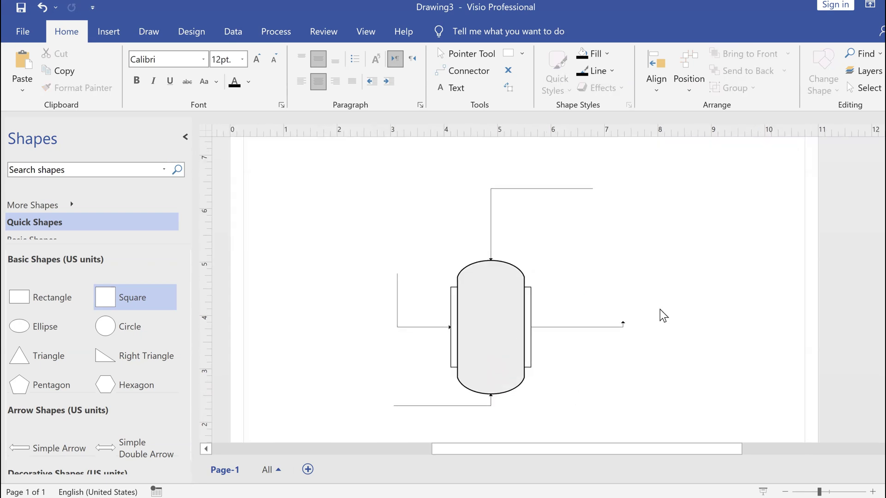
pyautogui.scroll(1, 660, 310)
pyautogui.click(617, 357)
pyautogui.moveTo(622, 351); pyautogui.dragTo(631, 368)
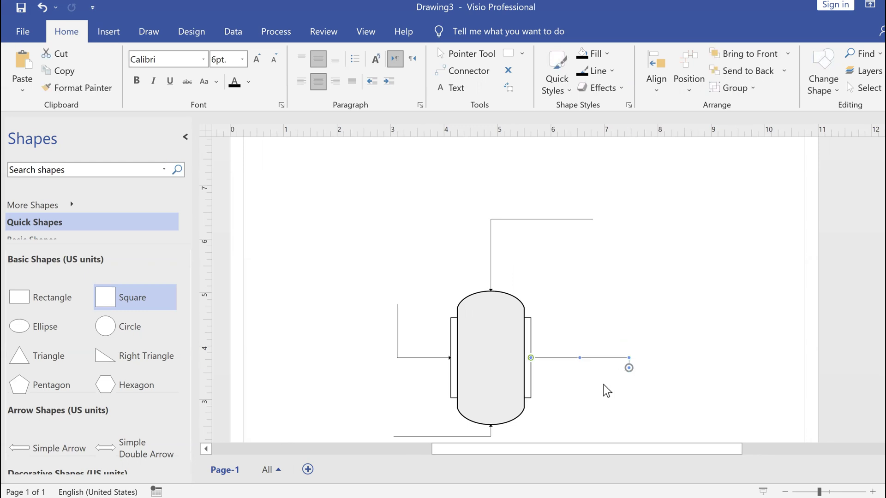
pyautogui.click(583, 366)
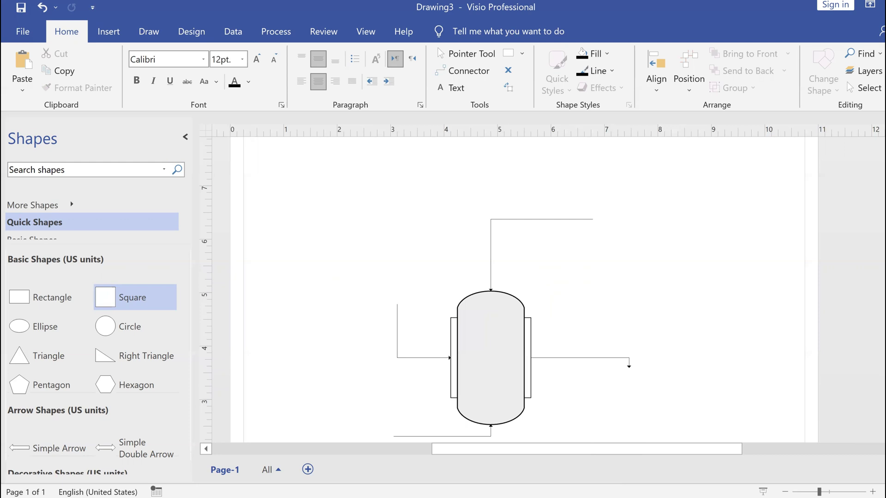
# - Switch to the P&ID course presentation in PowerPoint and examine the cooling water inlet control loop of the reactor diagram on slide 32
pyautogui.click(631, 497)
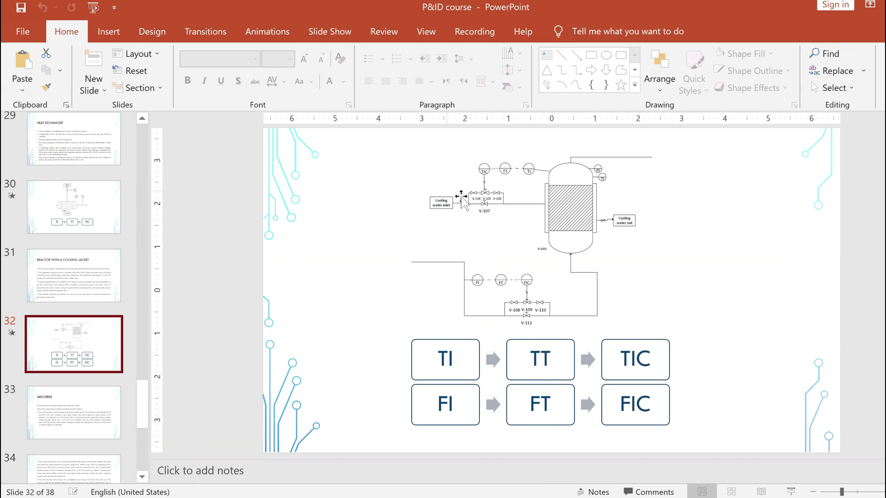
pyautogui.click(508, 224)
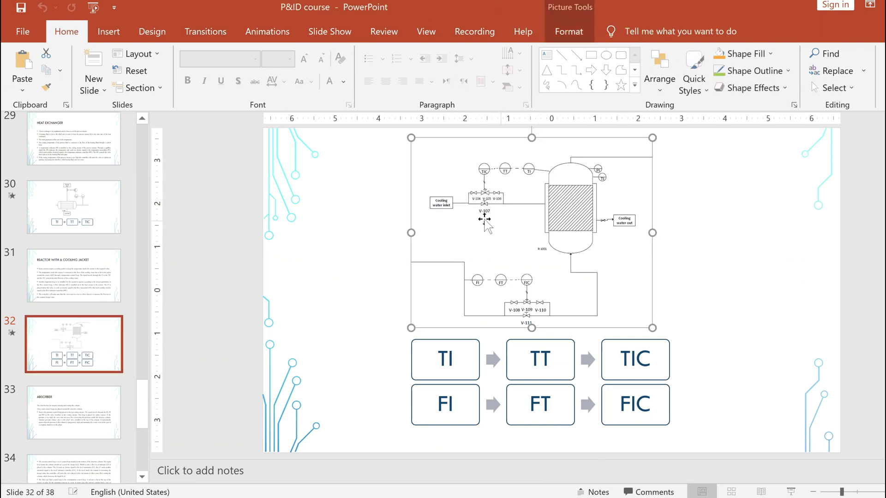
pyautogui.scroll(4, 405, 233)
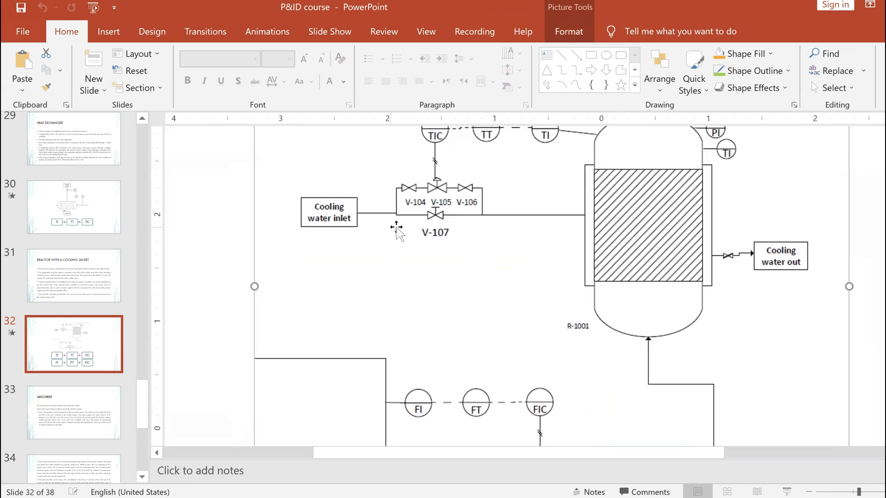
pyautogui.scroll(1, 409, 225)
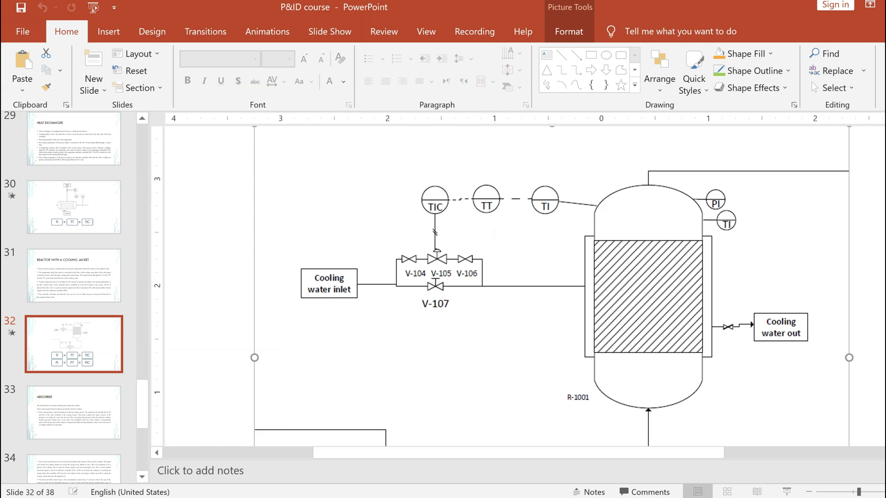
# - Return to Drawing3 in Visio and extend the free end of the left jacket pipeline to about 1.2 in on the horizontal ruler
pyautogui.moveTo(602, 496)
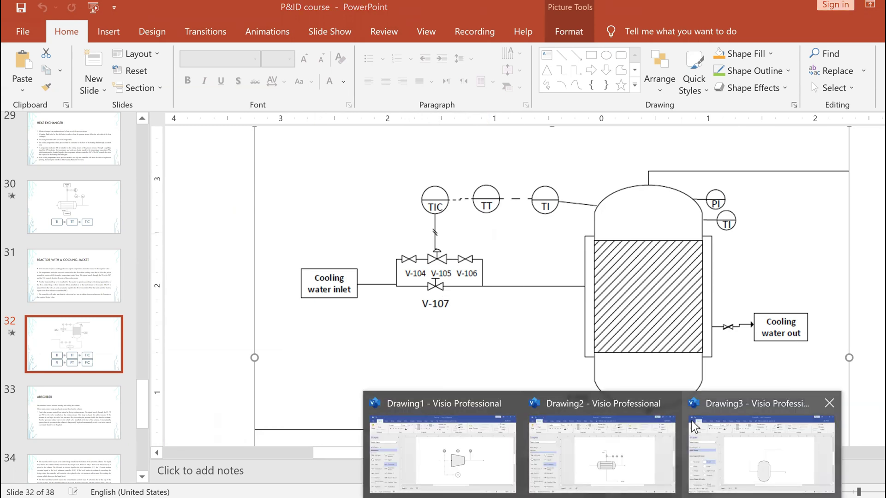
pyautogui.click(710, 427)
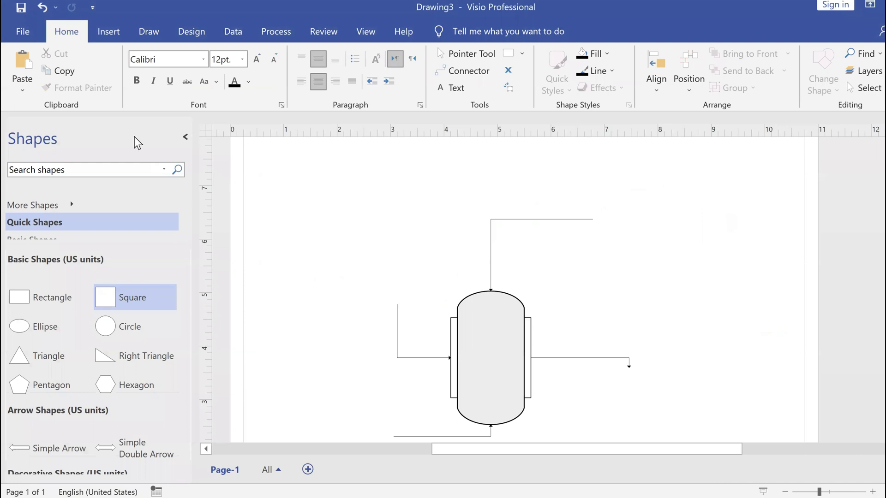
pyautogui.click(395, 306)
pyautogui.moveTo(399, 304); pyautogui.dragTo(310, 314)
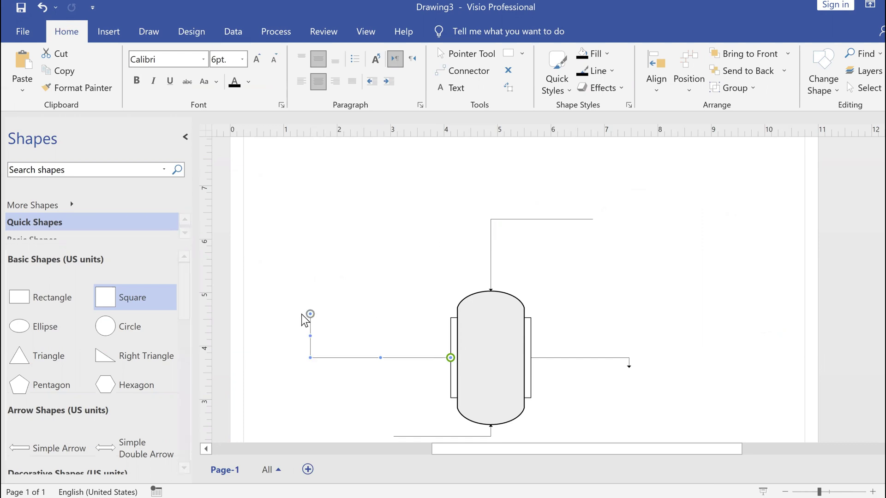
pyautogui.moveTo(310, 314); pyautogui.dragTo(299, 318)
pyautogui.click(369, 239)
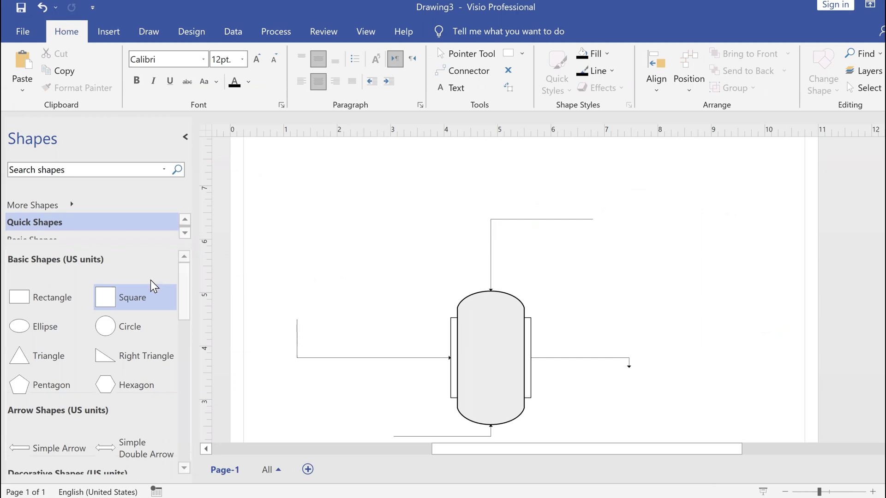
# - Place three Indicator shapes from the Instruments stencil in a horizontal row at about 5.8 in height, left of the column's top pipeline
pyautogui.scroll(-1, 113, 230)
pyautogui.scroll(-5, 113, 231)
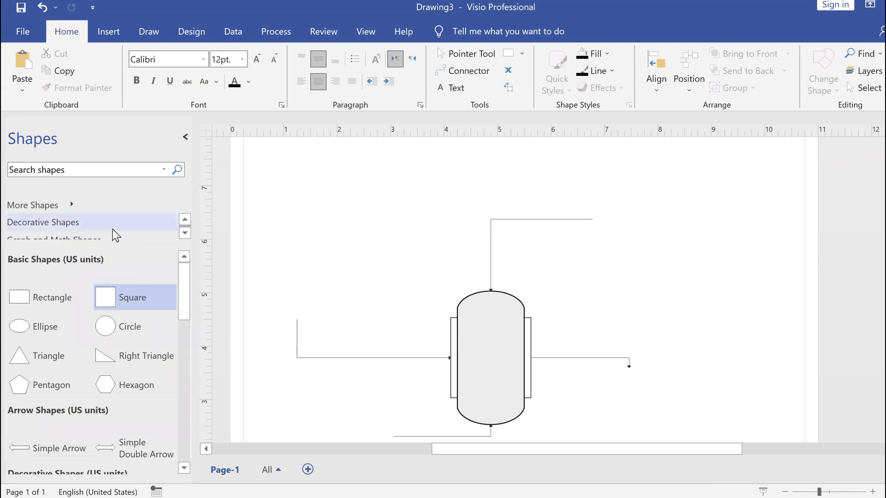
pyautogui.scroll(-1, 109, 231)
pyautogui.click(105, 225)
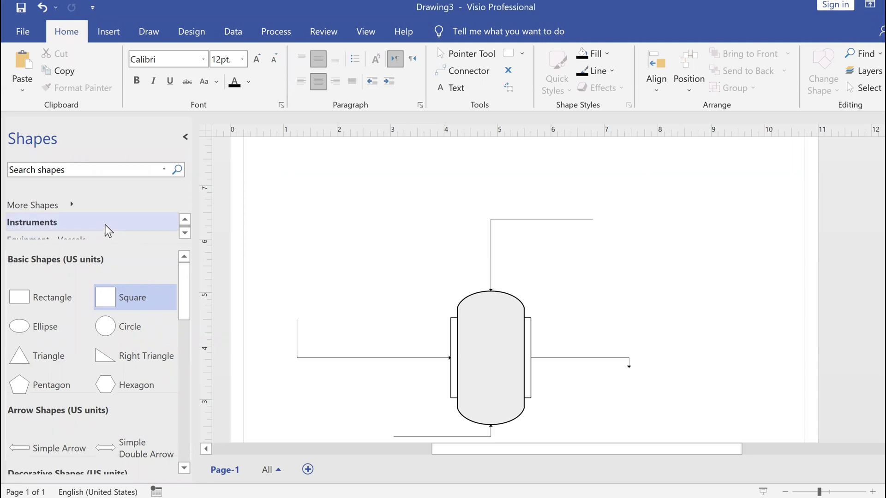
pyautogui.moveTo(367, 273); pyautogui.dragTo(439, 253)
pyautogui.moveTo(74, 273); pyautogui.dragTo(392, 253)
pyautogui.moveTo(59, 263); pyautogui.dragTo(338, 250)
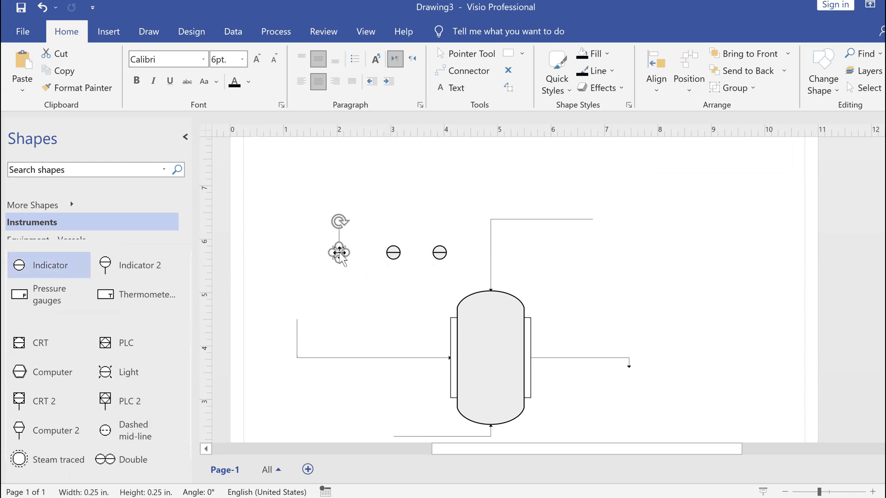
pyautogui.click(436, 278)
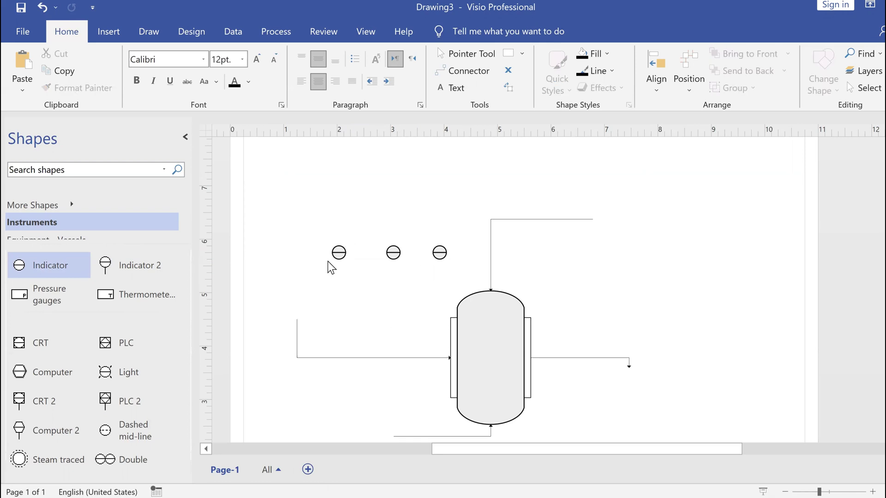
# - Connect the rightmost indicator to the vertical pipeline above the column with a straight Minor Pipeline from the Pipelines stencil
pyautogui.scroll(-1, 73, 227)
pyautogui.scroll(3, 74, 229)
pyautogui.scroll(2, 74, 228)
pyautogui.scroll(-3, 73, 228)
pyautogui.scroll(1, 74, 228)
pyautogui.scroll(1, 74, 225)
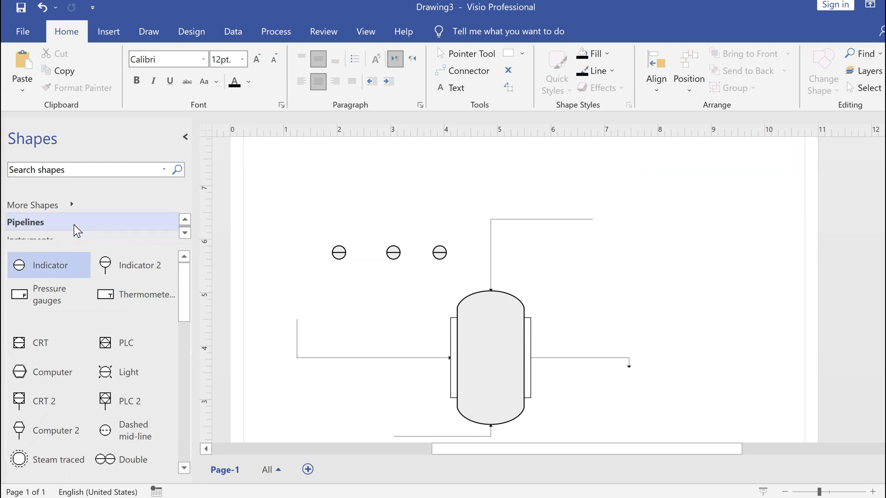
pyautogui.click(74, 226)
pyautogui.moveTo(60, 343); pyautogui.dragTo(447, 253)
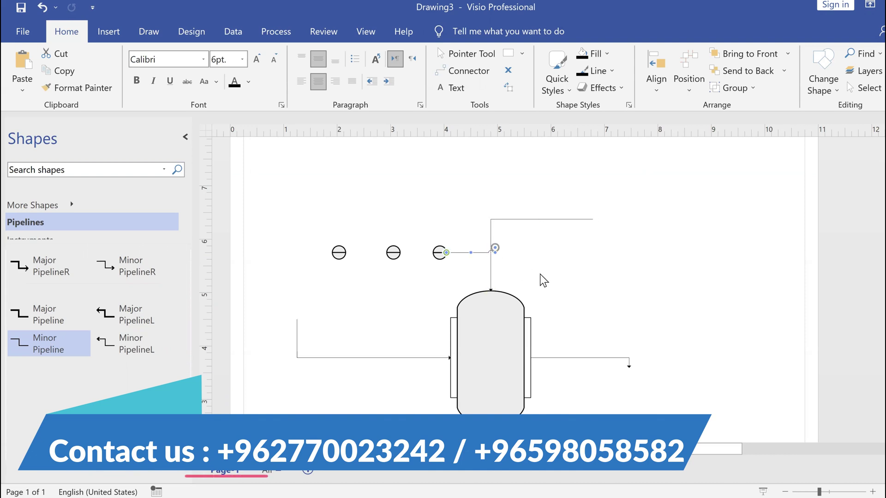
pyautogui.scroll(5, 529, 266)
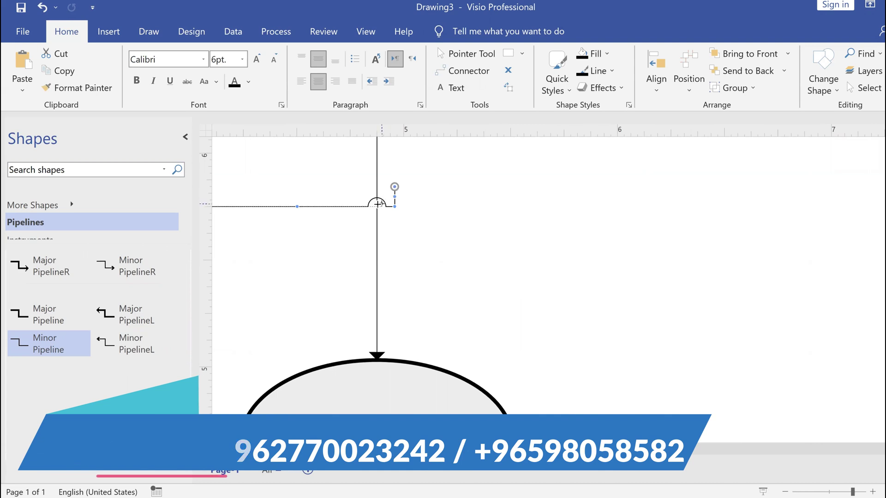
pyautogui.moveTo(394, 206); pyautogui.dragTo(376, 205)
pyautogui.click(347, 249)
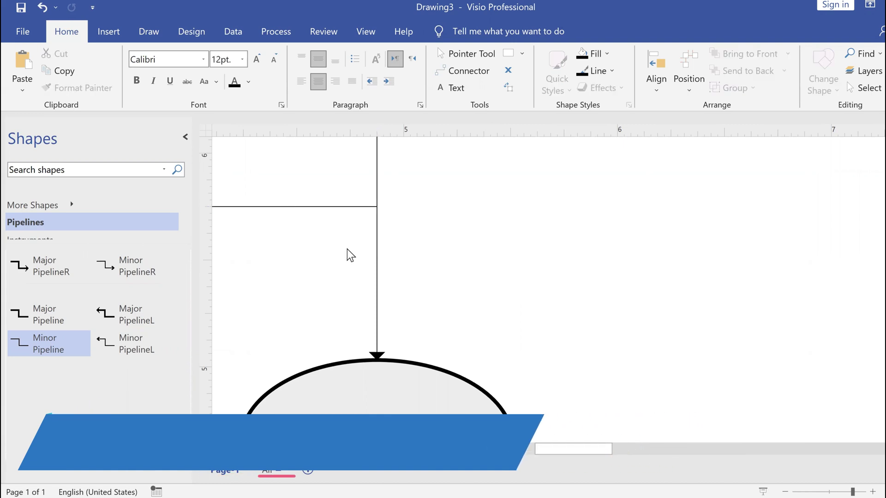
# - Label the three indicators TI, TT and TIC from right to left, nudging the leftmost one slightly to the right
pyautogui.scroll(-3, 347, 249)
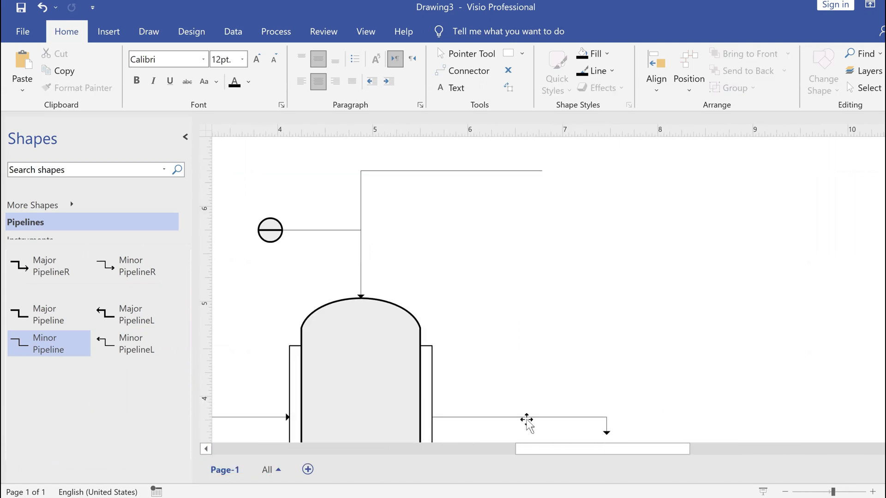
pyautogui.moveTo(518, 445); pyautogui.dragTo(452, 445)
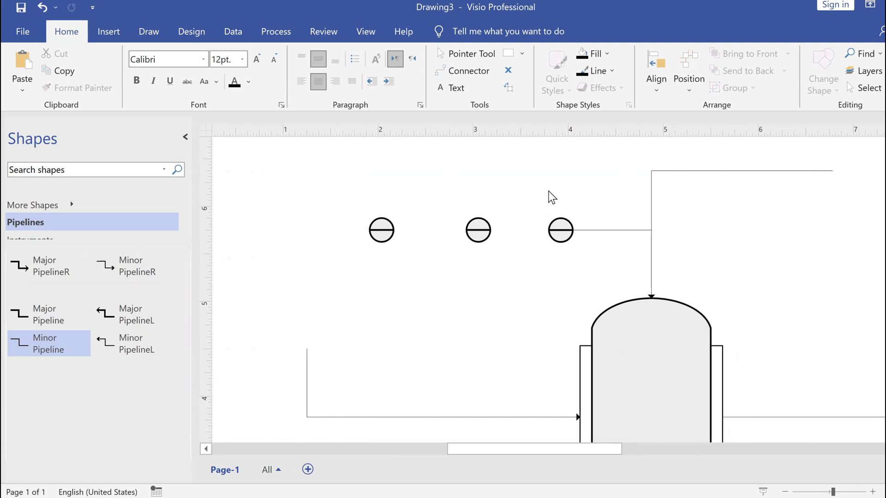
pyautogui.click(558, 234)
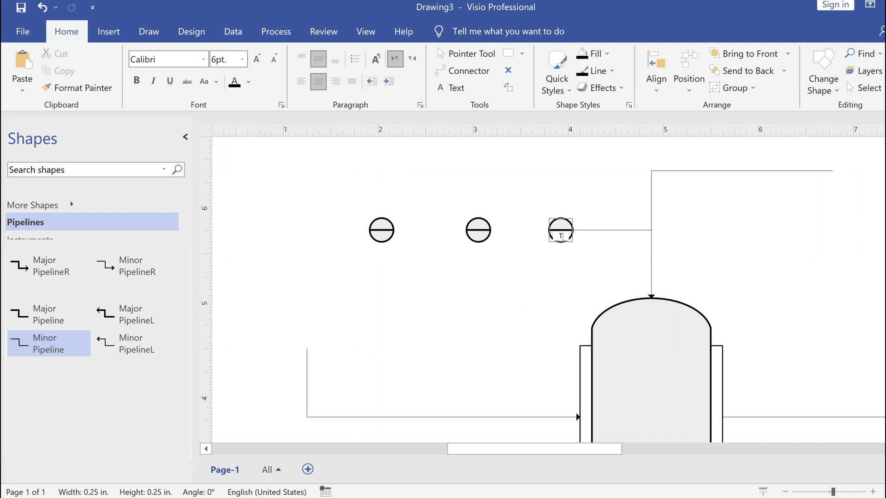
pyautogui.write('TI')
pyautogui.click(478, 230)
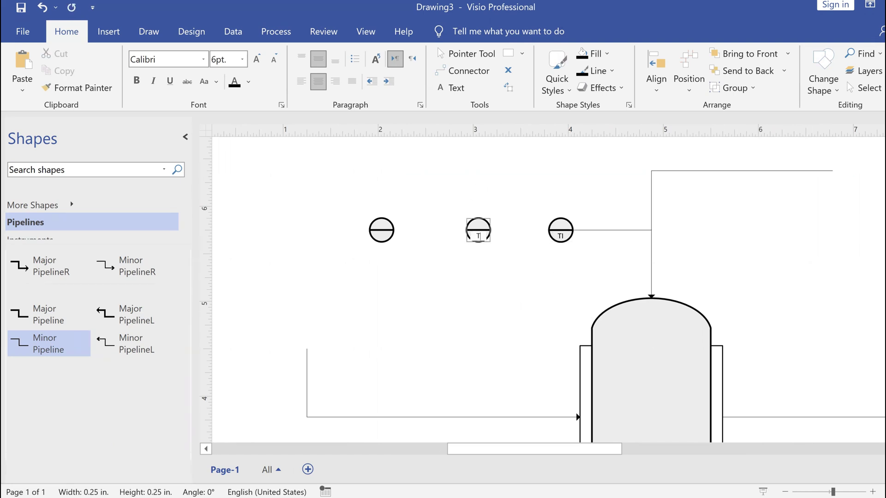
pyautogui.click(391, 234)
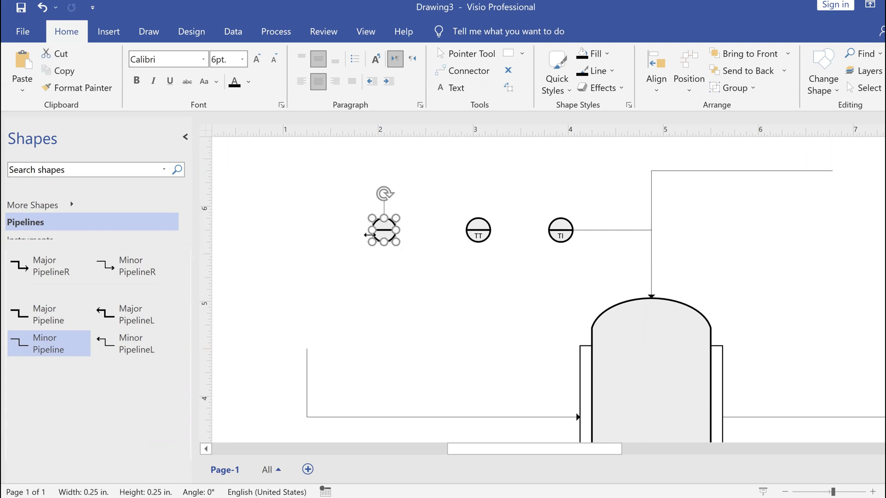
pyautogui.moveTo(385, 235); pyautogui.dragTo(386, 235)
pyautogui.doubleClick(384, 234)
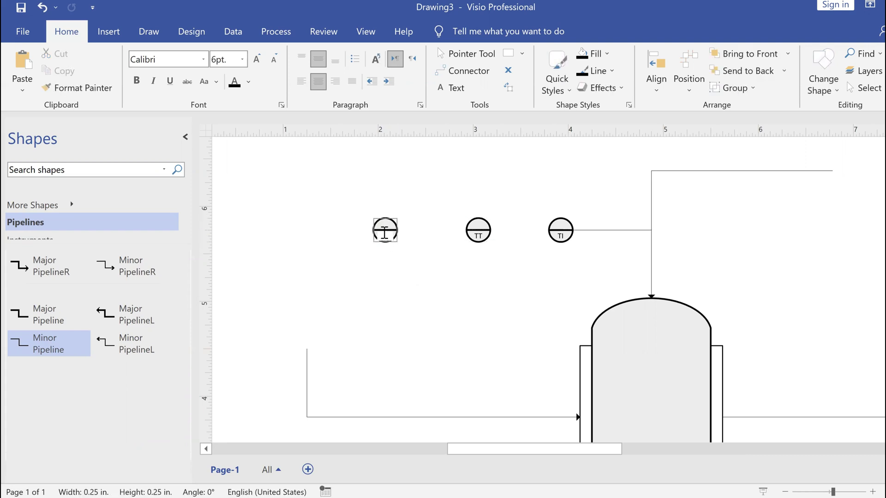
pyautogui.click(334, 223)
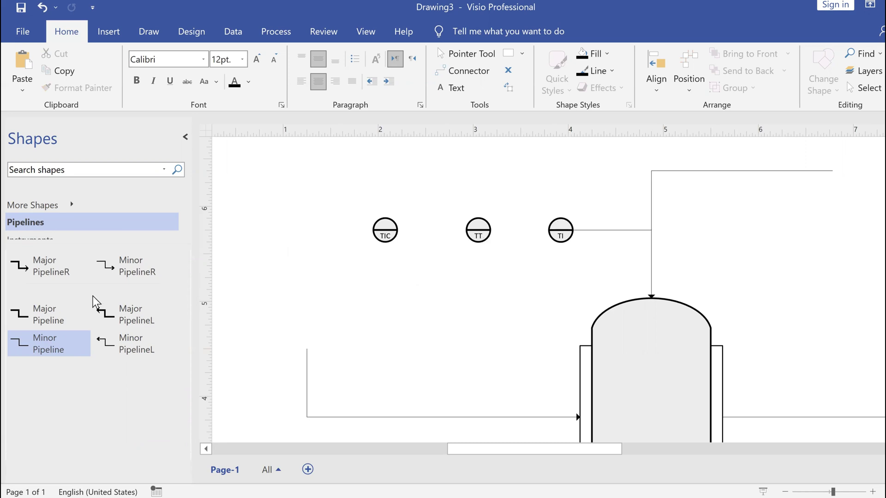
# - Connect the TI and TT indicators with a straight dashed Electric 3 line from the Instruments stencil
pyautogui.scroll(1, 73, 226)
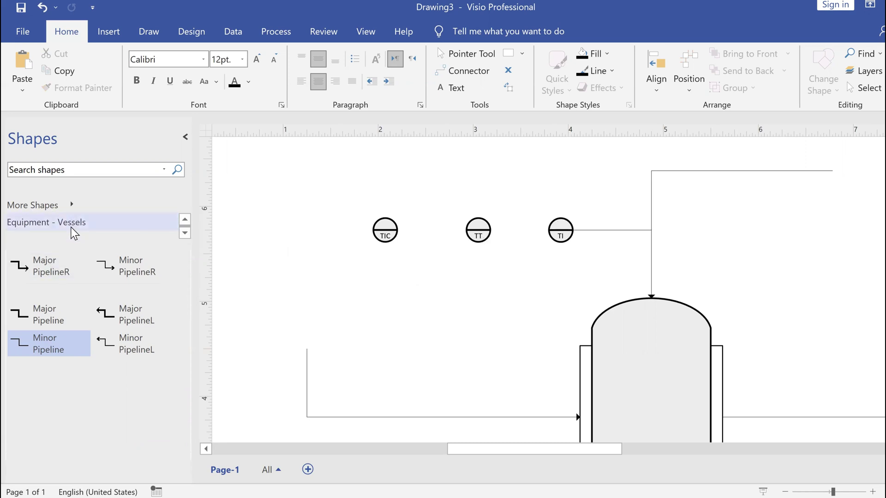
pyautogui.scroll(-1, 74, 231)
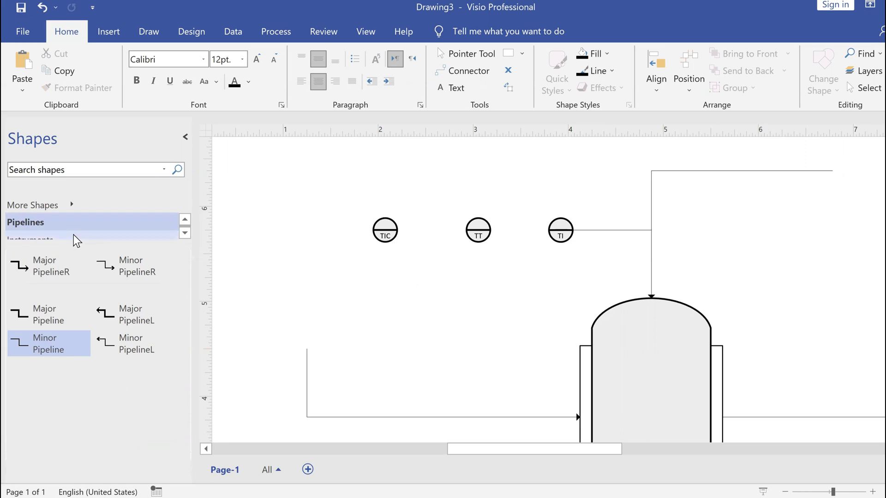
pyautogui.click(79, 240)
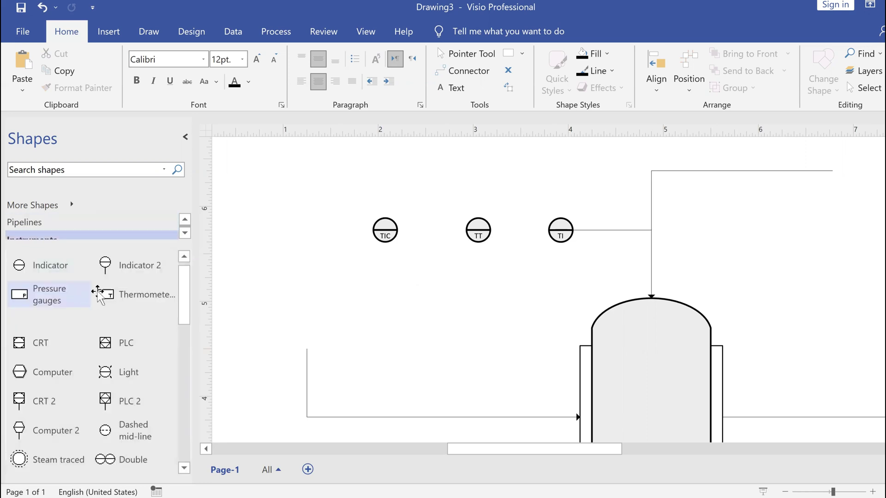
pyautogui.scroll(-5, 90, 300)
pyautogui.scroll(-6, 95, 305)
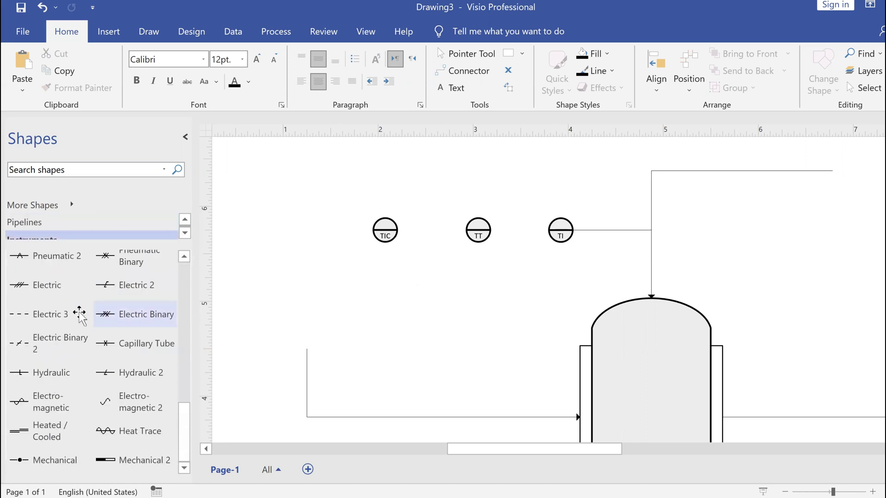
pyautogui.moveTo(60, 311); pyautogui.dragTo(493, 181)
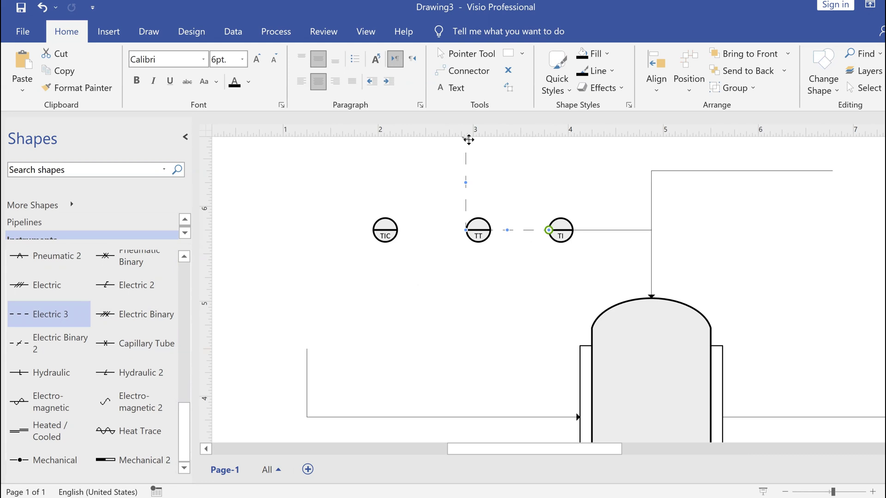
pyautogui.click(483, 227)
pyautogui.moveTo(494, 227); pyautogui.dragTo(489, 229)
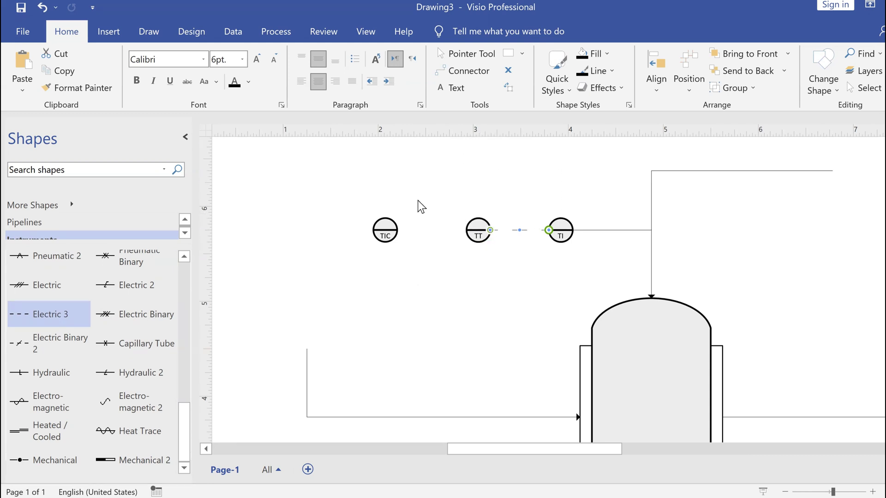
# - Duplicate the dashed Electric 3 line and attach the copy between the TT and TIC indicators
pyautogui.click(424, 185)
pyautogui.hotkey('ctrl', 'v')
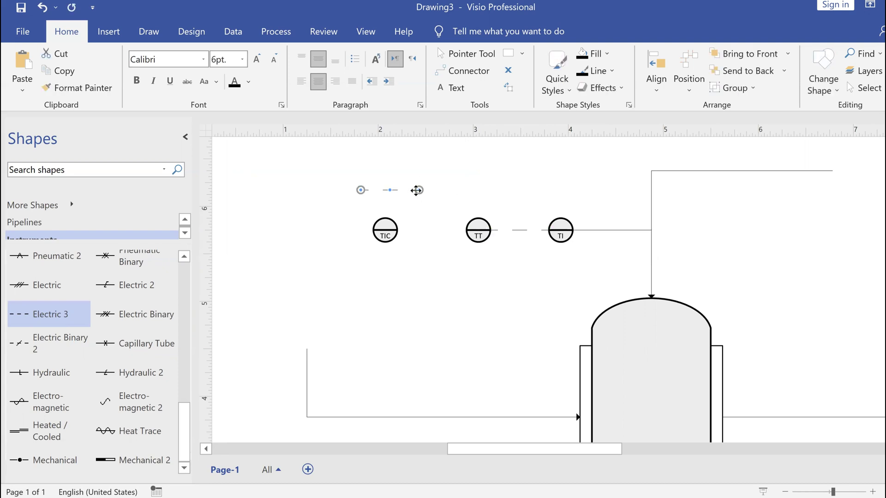
pyautogui.moveTo(454, 232); pyautogui.dragTo(464, 231)
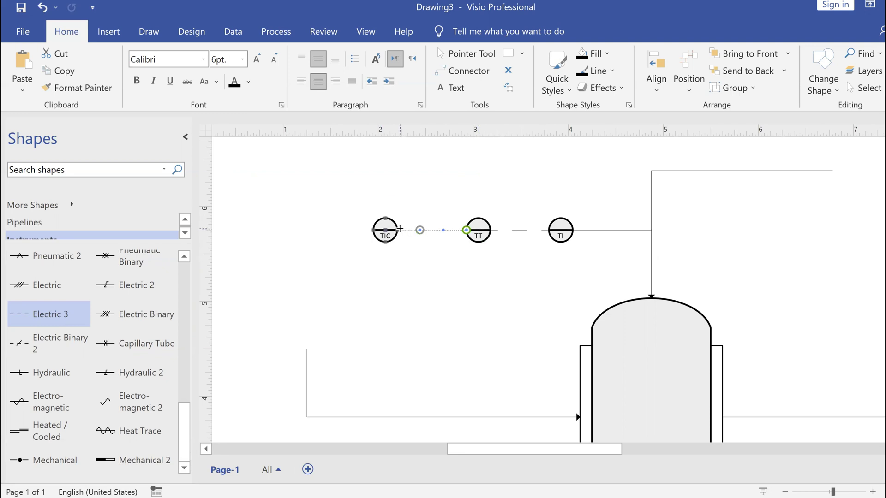
pyautogui.moveTo(395, 230); pyautogui.dragTo(396, 230)
pyautogui.click(430, 295)
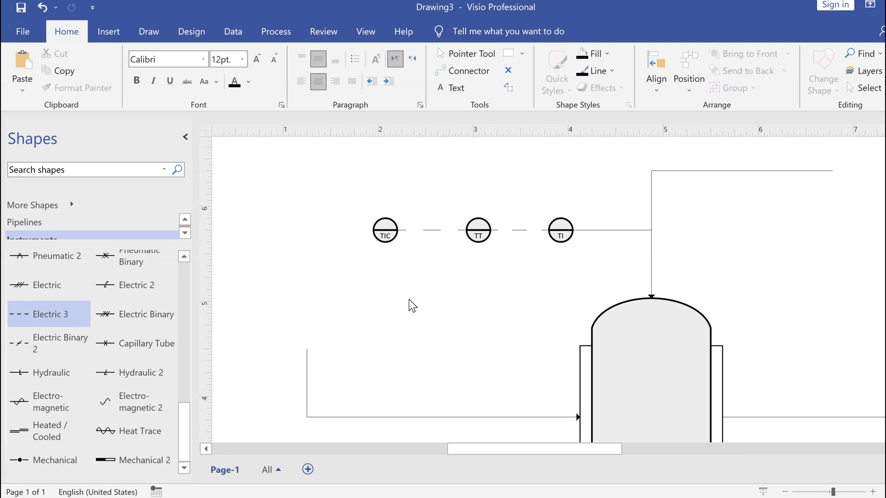
# - Place two Gate valves from the Valves and Fittings stencil at about 4.7 in height, near 3.3 in and 2 in on the horizontal ruler
pyautogui.scroll(-3, 402, 307)
pyautogui.scroll(-1, 412, 306)
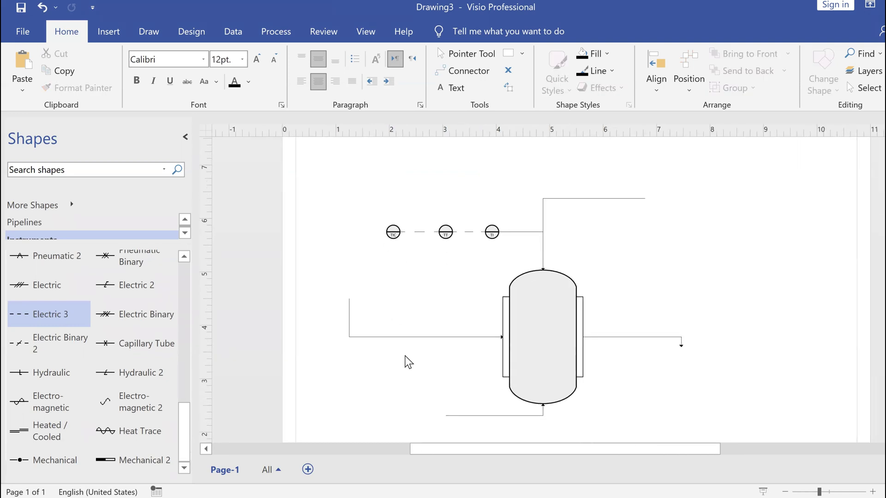
pyautogui.scroll(3, 95, 253)
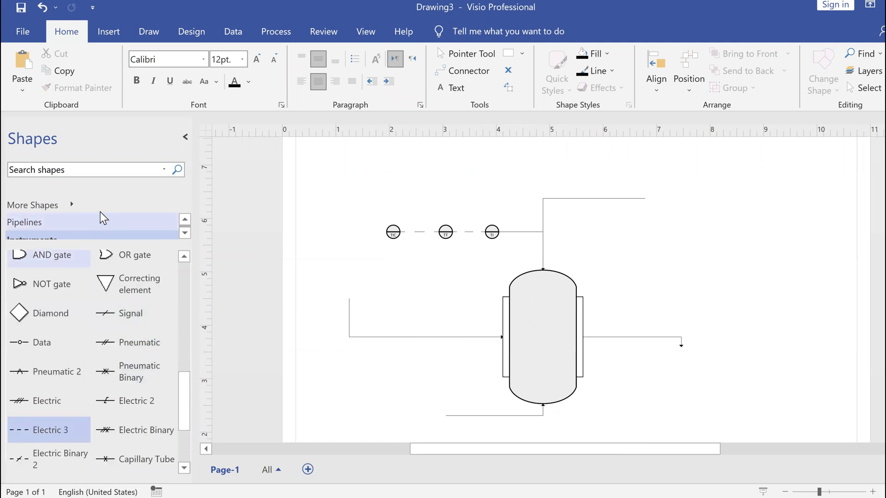
pyautogui.click(138, 205)
pyautogui.moveTo(269, 246)
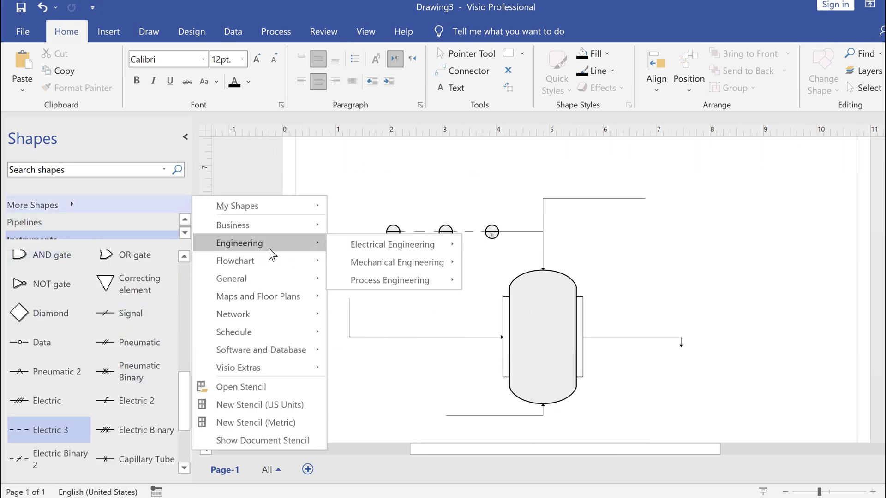
pyautogui.moveTo(351, 290)
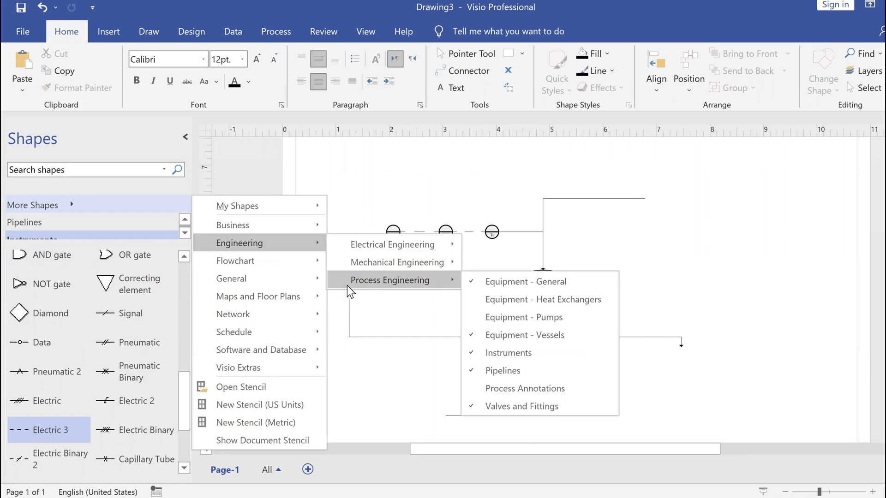
pyautogui.click(81, 228)
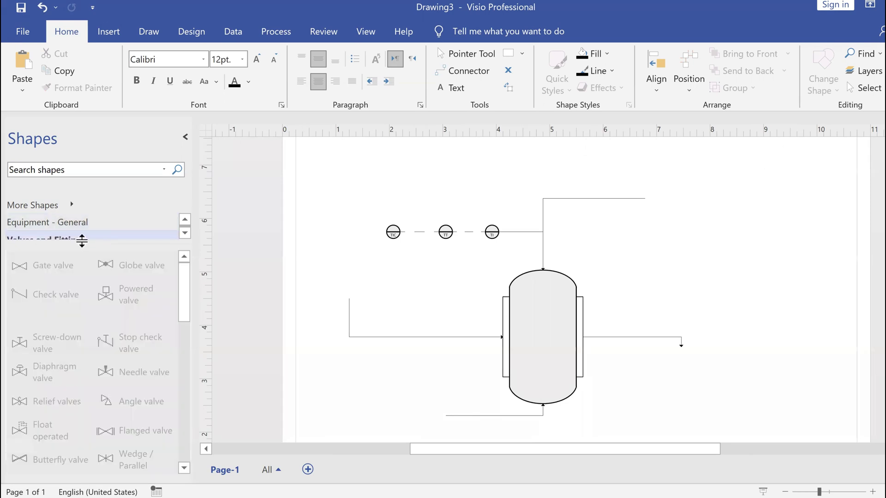
pyautogui.moveTo(61, 264); pyautogui.dragTo(459, 291)
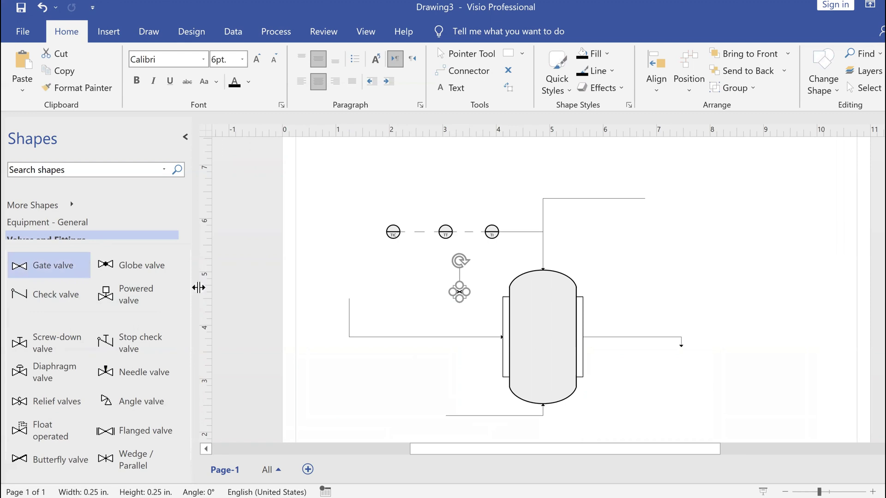
pyautogui.moveTo(69, 267); pyautogui.dragTo(387, 288)
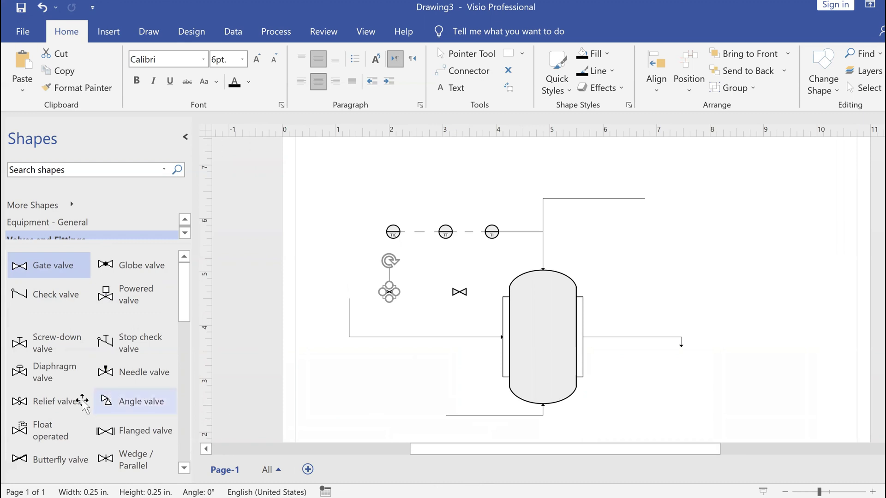
# - Place a Diaphragm valve midway between the two gate valves and align it with their row
pyautogui.moveTo(61, 379); pyautogui.dragTo(426, 263)
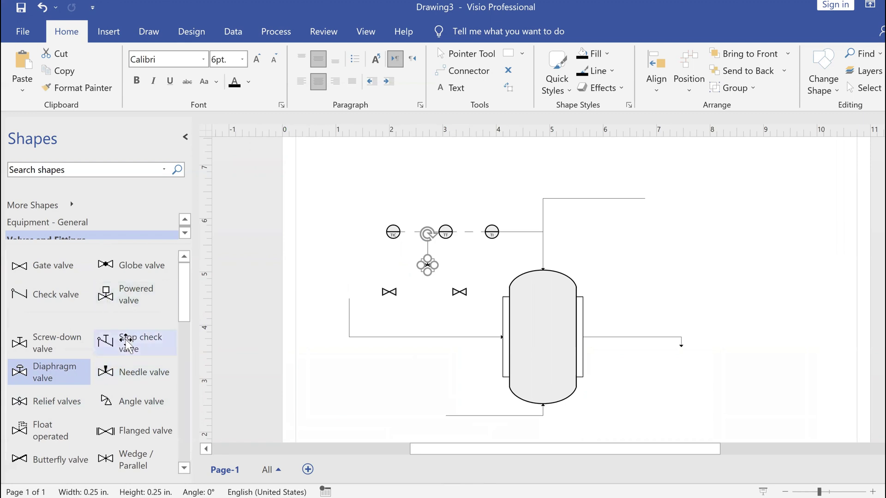
pyautogui.scroll(-1, 126, 344)
pyautogui.scroll(-2, 126, 345)
pyautogui.scroll(1, 50, 410)
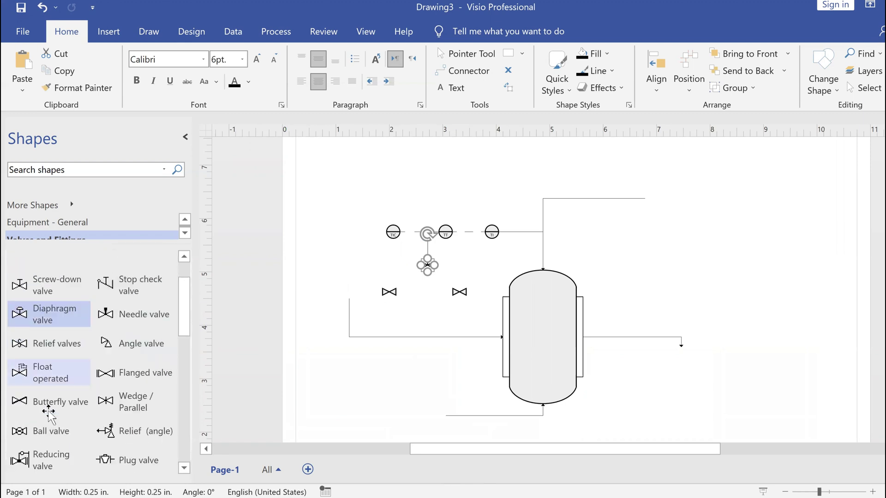
pyautogui.scroll(-4, 50, 408)
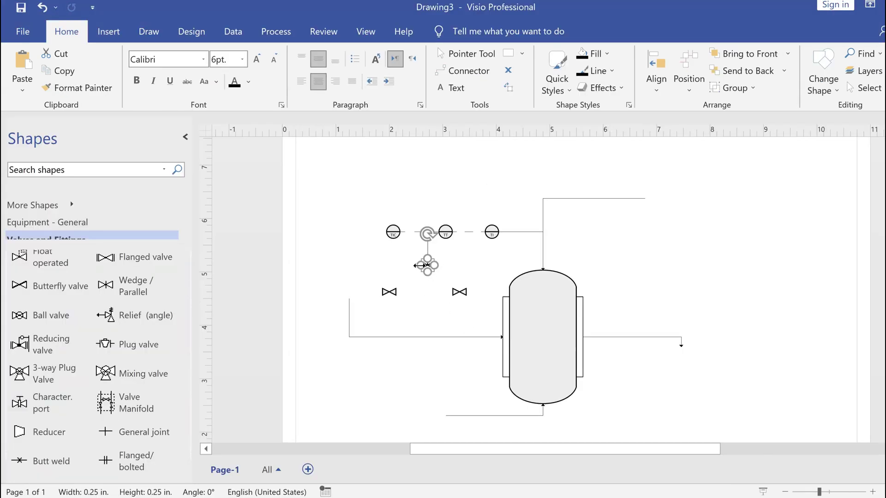
pyautogui.moveTo(428, 267); pyautogui.dragTo(425, 289)
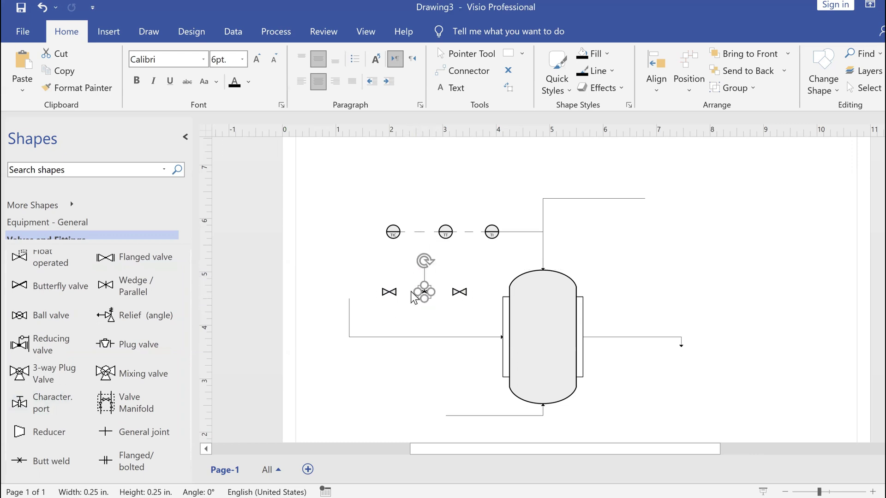
pyautogui.click(425, 319)
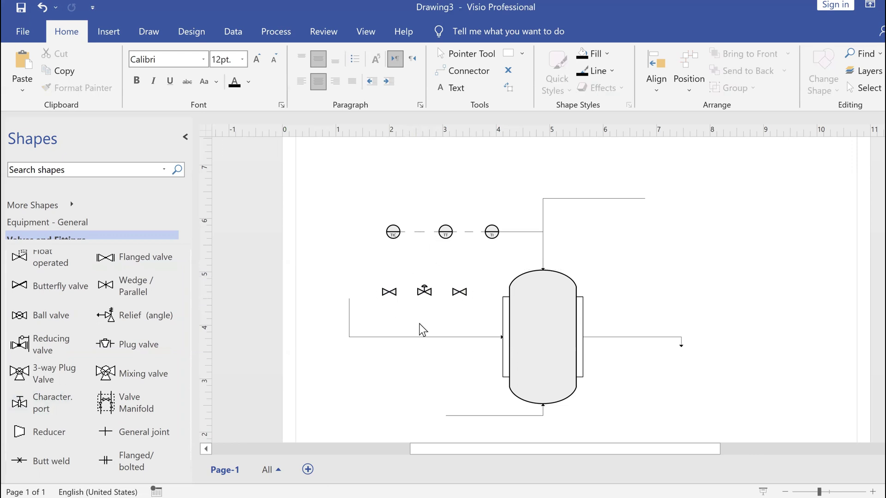
# - Place a Screw-down valve on the left jacket pipeline below the diaphragm valve, and lower the three-valve row to about 4.1 in height
pyautogui.scroll(3, 105, 339)
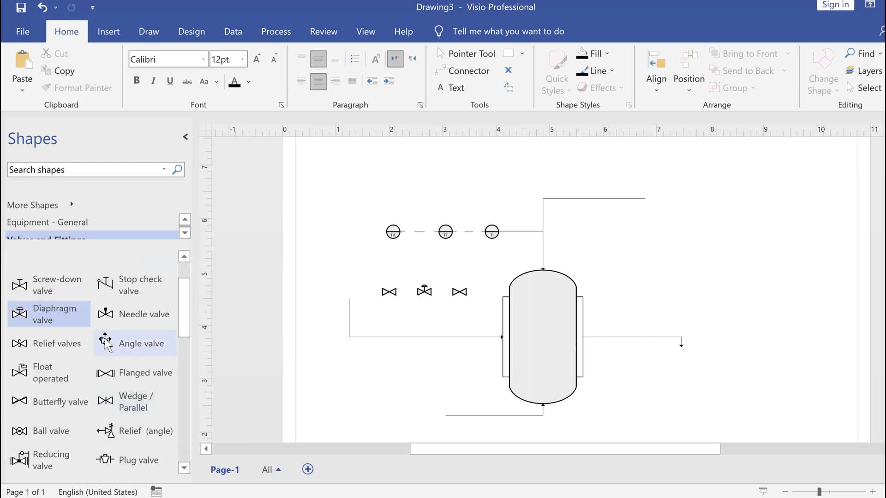
pyautogui.moveTo(26, 277); pyautogui.dragTo(425, 336)
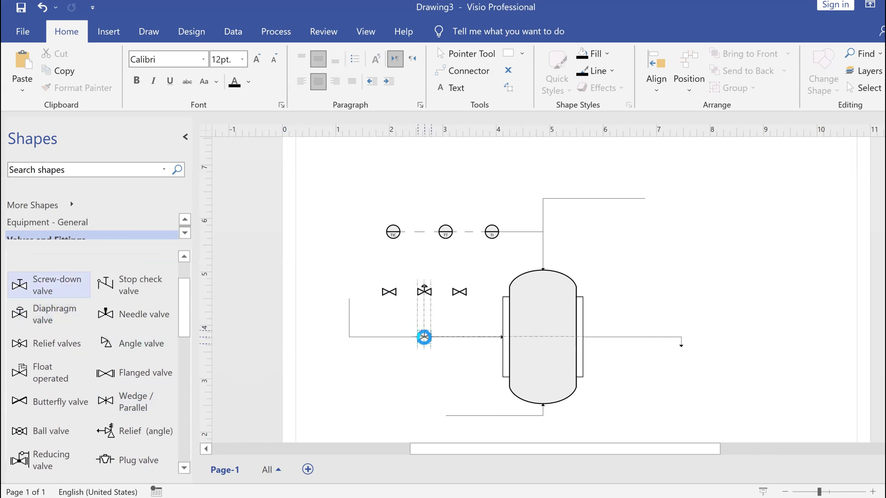
pyautogui.click(419, 367)
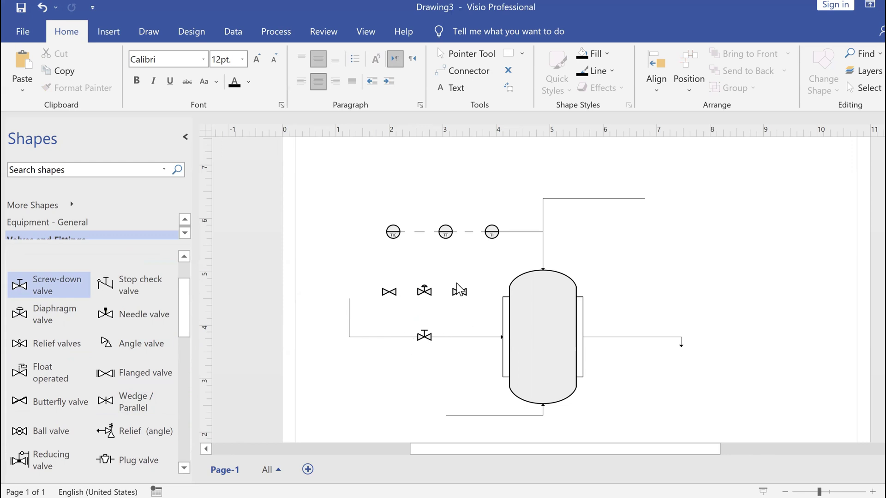
pyautogui.moveTo(461, 292); pyautogui.dragTo(459, 319)
pyautogui.moveTo(424, 292); pyautogui.dragTo(390, 324)
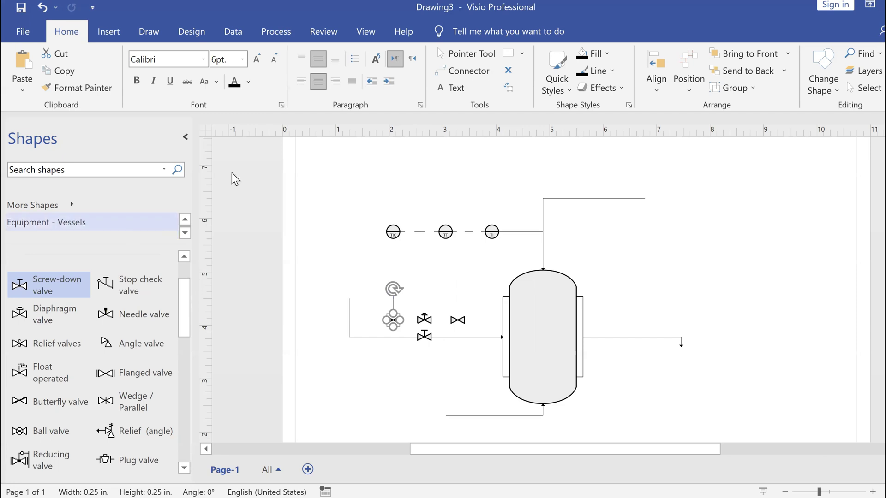
# - Connect the outer end of the right gate valve down to the left jacket pipeline with the Connector tool
pyautogui.click(470, 72)
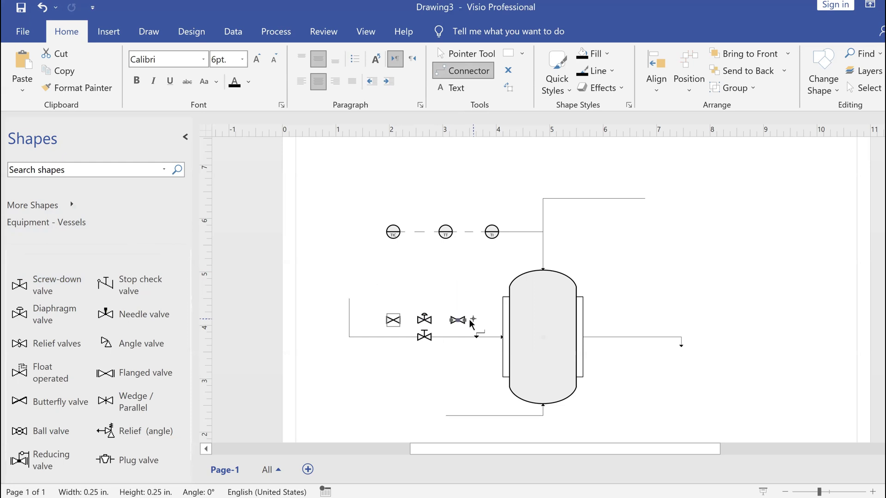
pyautogui.moveTo(466, 321); pyautogui.dragTo(469, 346)
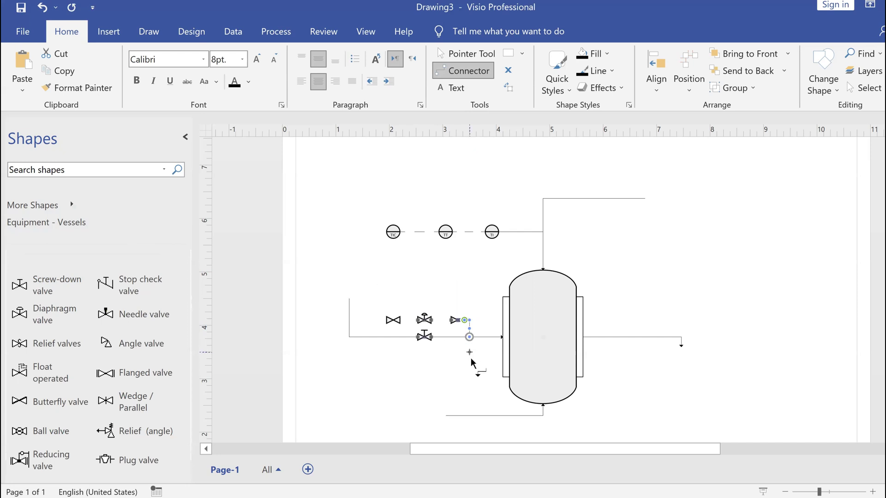
pyautogui.click(464, 344)
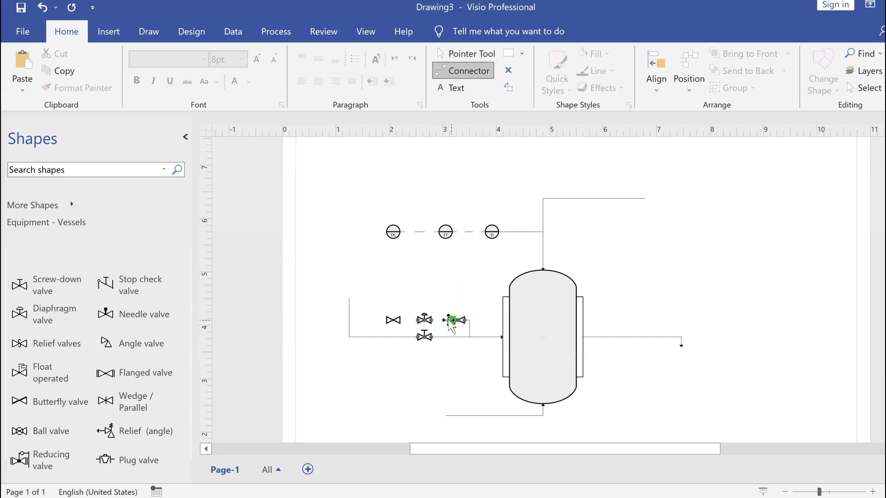
# - Undo the accidental move of the right gate valve and connect its inner end to the diaphragm valve with a straight connector
pyautogui.moveTo(452, 320); pyautogui.dragTo(430, 320)
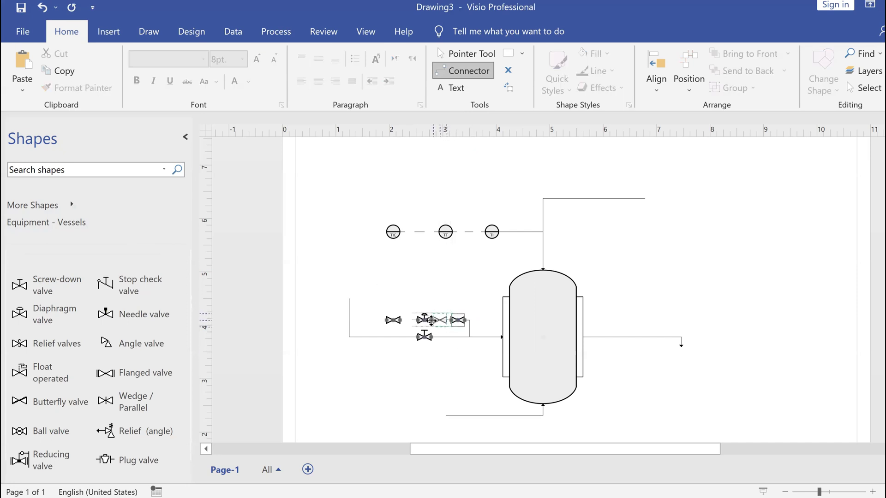
pyautogui.hotkey('ctrl', 'z')
pyautogui.scroll(5, 432, 302)
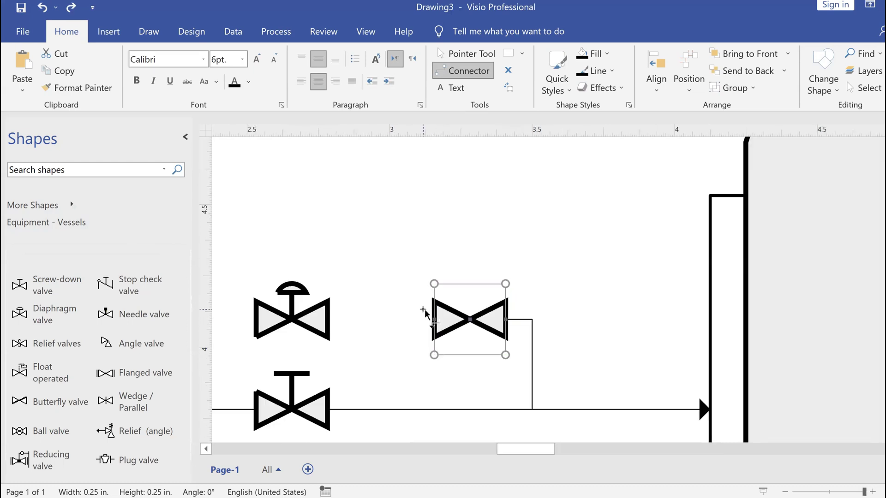
pyautogui.moveTo(436, 319); pyautogui.dragTo(326, 319)
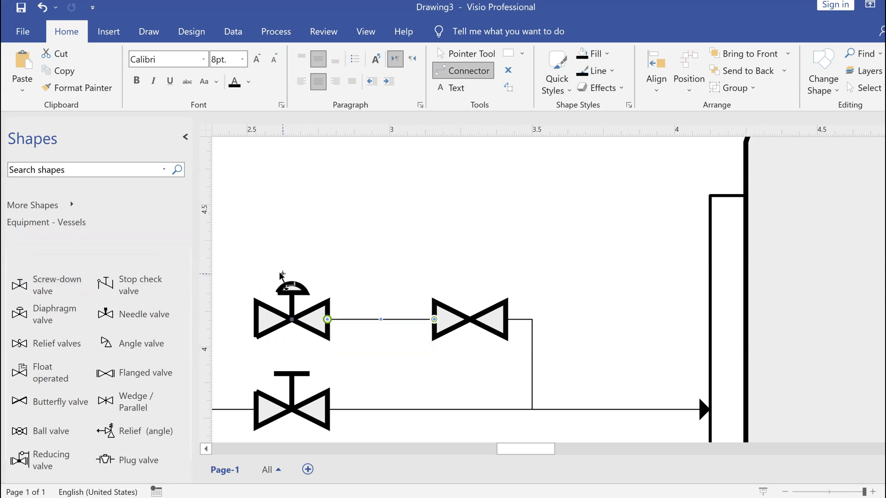
# - Connect the diaphragm valve to the left gate valve, join that valve's outer end to the jacket pipeline, and return to the Pointer Tool
pyautogui.scroll(-3, 284, 277)
pyautogui.moveTo(511, 446); pyautogui.dragTo(478, 445)
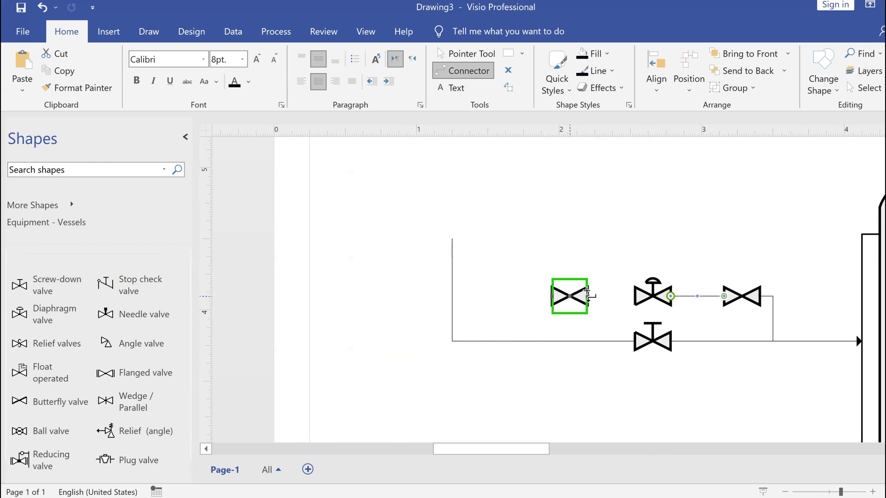
pyautogui.moveTo(636, 295); pyautogui.dragTo(529, 340)
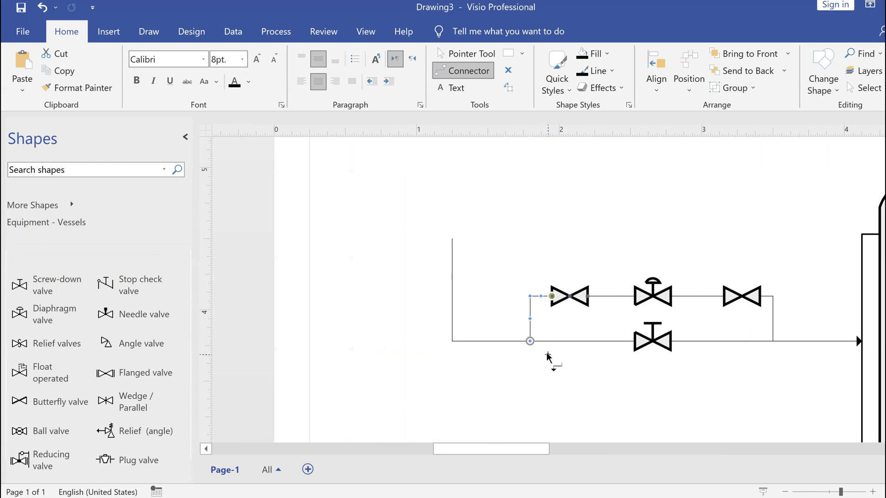
pyautogui.scroll(-2, 545, 352)
pyautogui.scroll(-2, 544, 360)
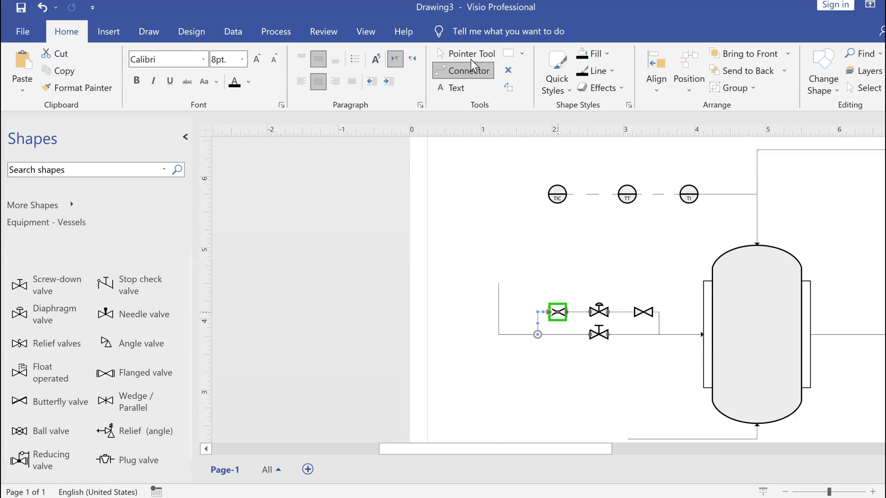
pyautogui.hotkey('ctrl', '1')
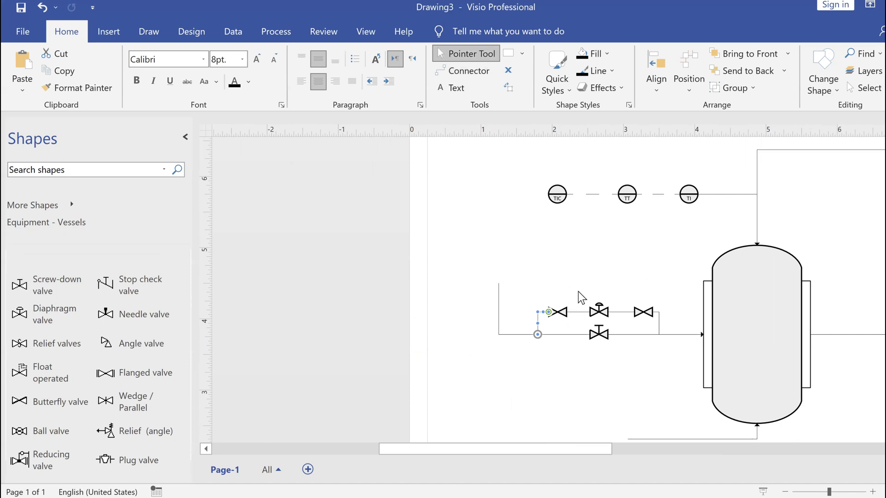
# - Place a Pneumatic signal line from the Instruments stencil, running down from the underside of the TIC instrument toward the diaphragm valve
pyautogui.click(561, 256)
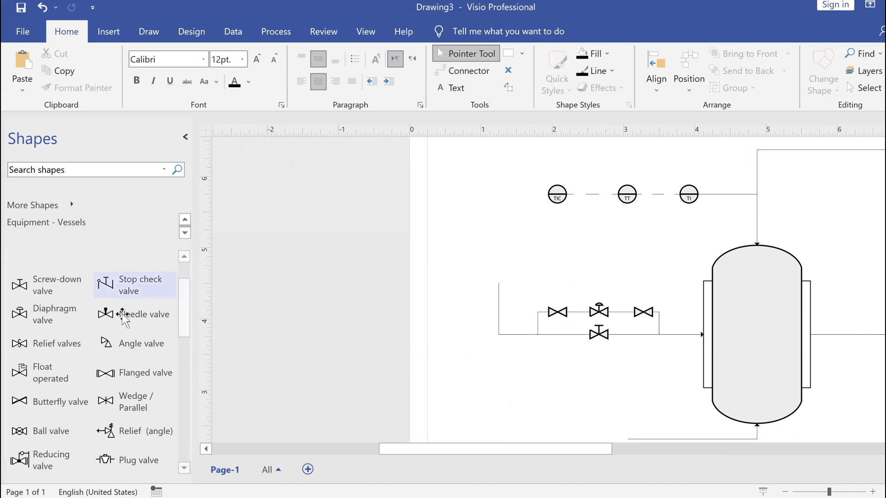
pyautogui.scroll(-10, 130, 321)
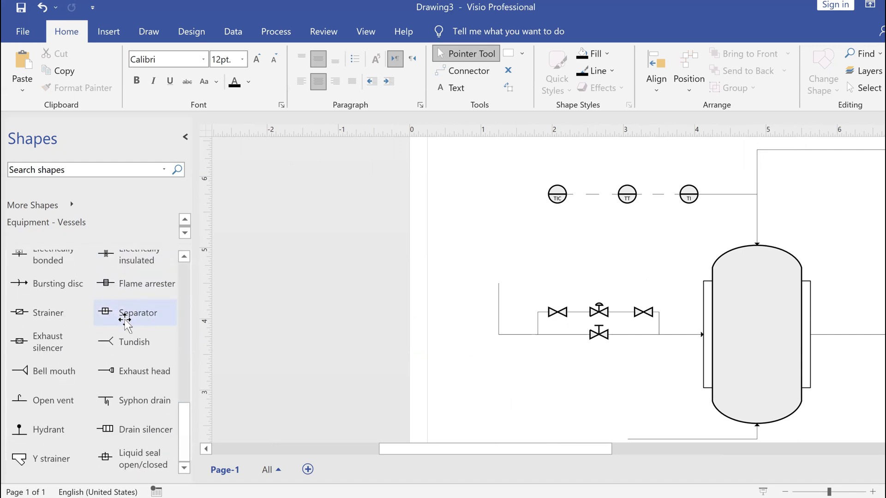
pyautogui.scroll(2, 124, 320)
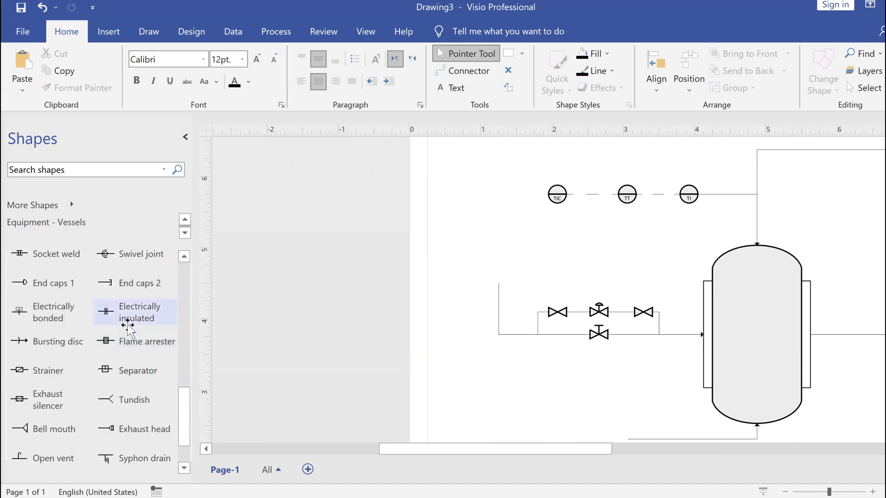
pyautogui.scroll(5, 72, 291)
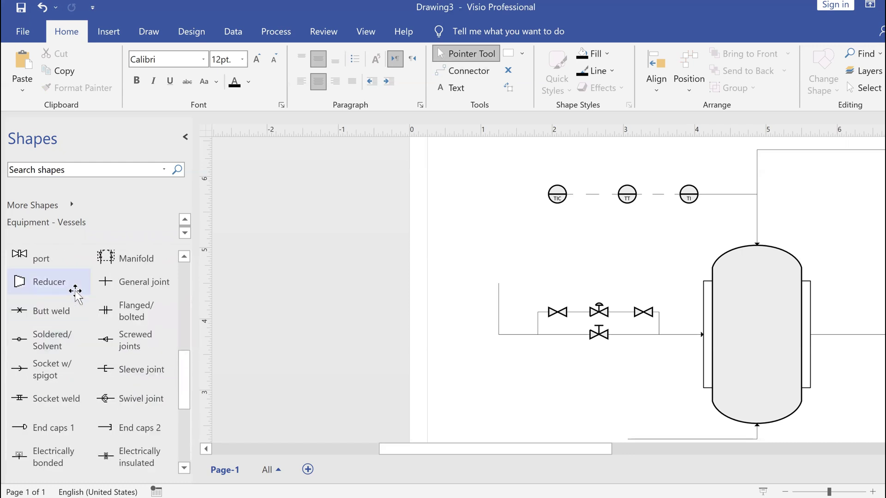
pyautogui.scroll(-7, 73, 290)
pyautogui.scroll(1, 155, 230)
pyautogui.click(143, 225)
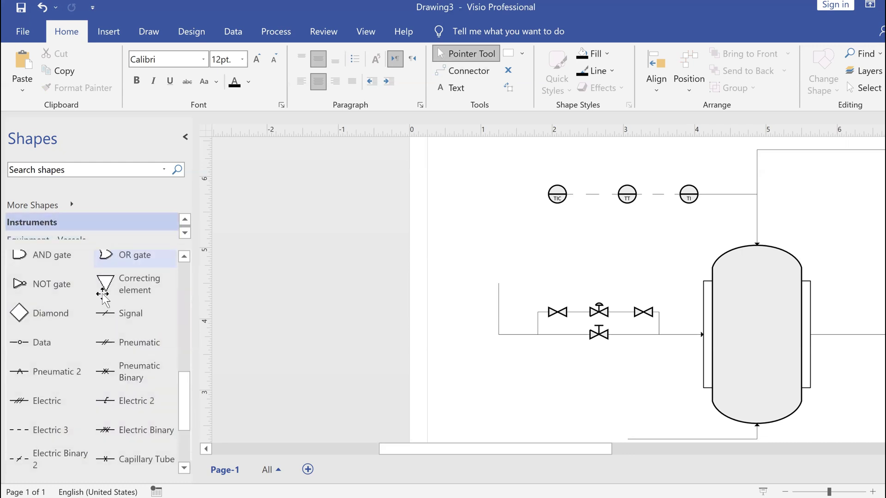
pyautogui.moveTo(110, 348); pyautogui.dragTo(557, 204)
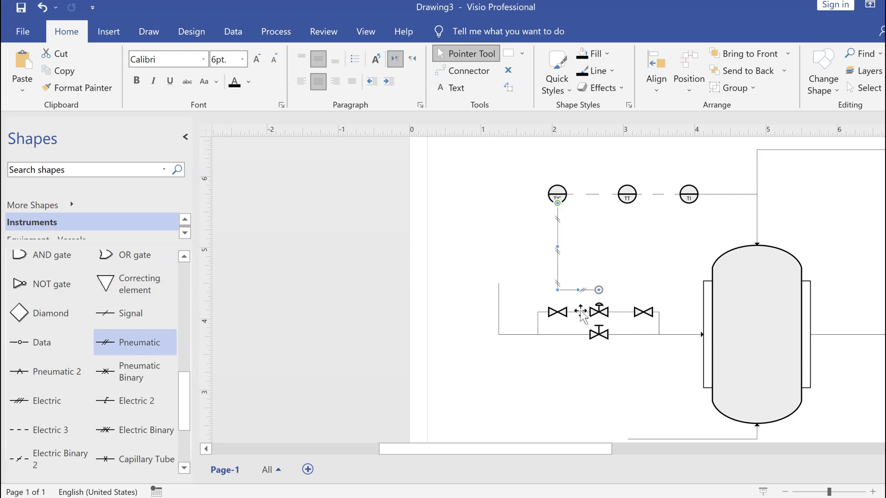
# - Attach the free end of the pneumatic line to the actuator dome of the diaphragm valve
pyautogui.moveTo(598, 290)
pyautogui.mouseDown()
pyautogui.moveTo(603, 303)
pyautogui.moveTo(597, 302)
pyautogui.mouseUp()
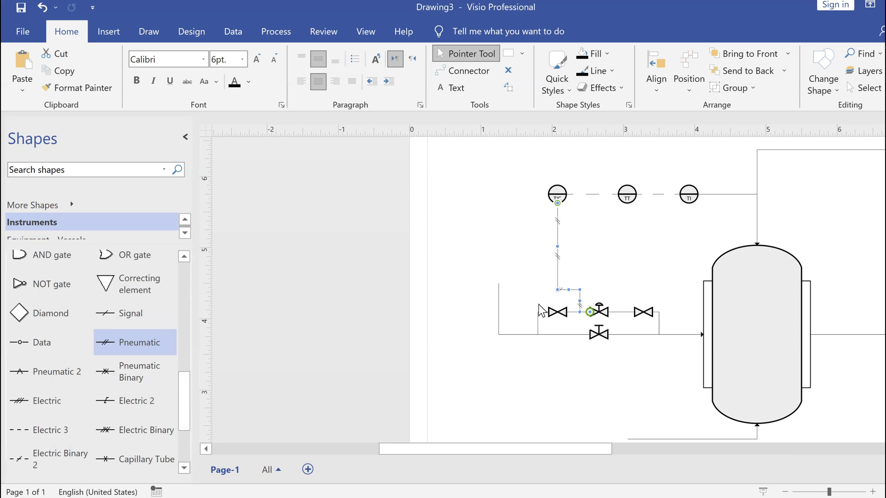
pyautogui.keyDown('ctrl'); pyautogui.scroll(5, 597, 296); pyautogui.keyUp('ctrl')
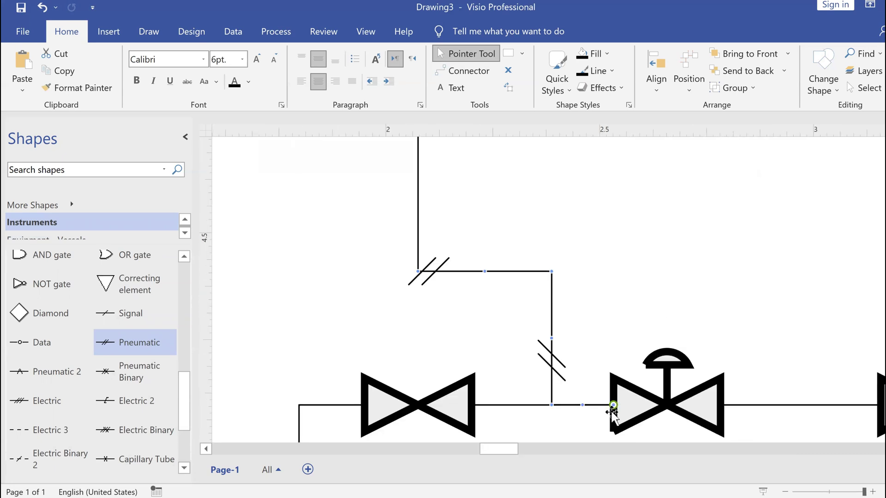
pyautogui.moveTo(616, 406); pyautogui.dragTo(670, 346)
pyautogui.scroll(-5, 567, 290)
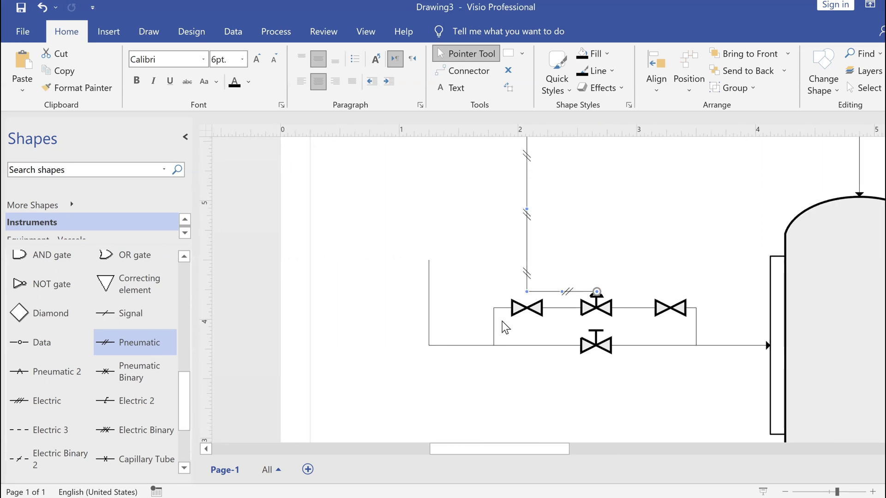
pyautogui.scroll(-3, 505, 317)
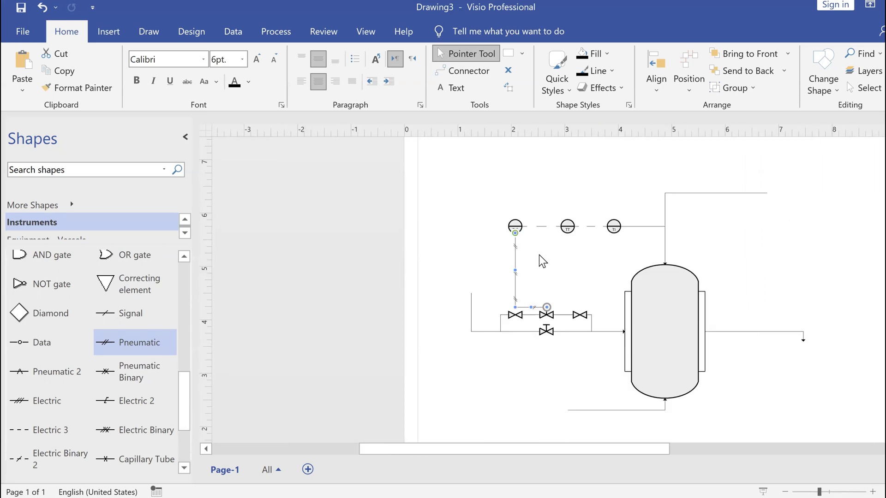
pyautogui.click(635, 226)
pyautogui.moveTo(635, 226); pyautogui.dragTo(648, 226)
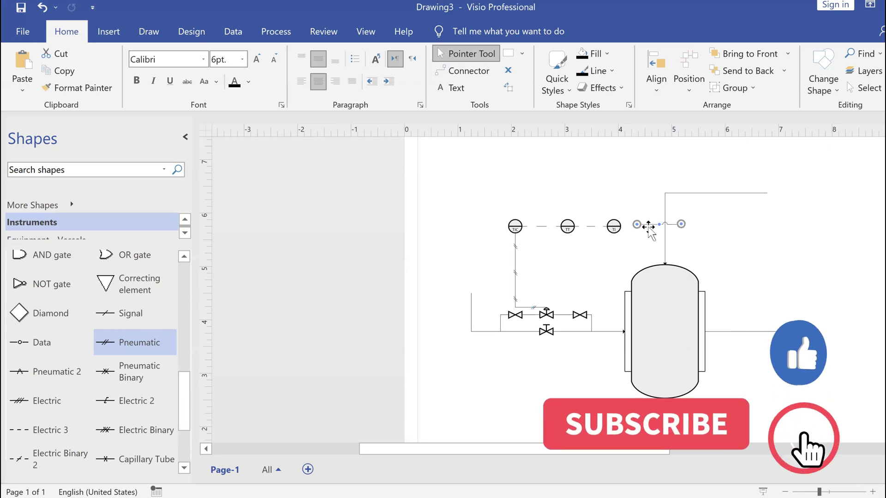
pyautogui.hotkey('ctrl', 'z')
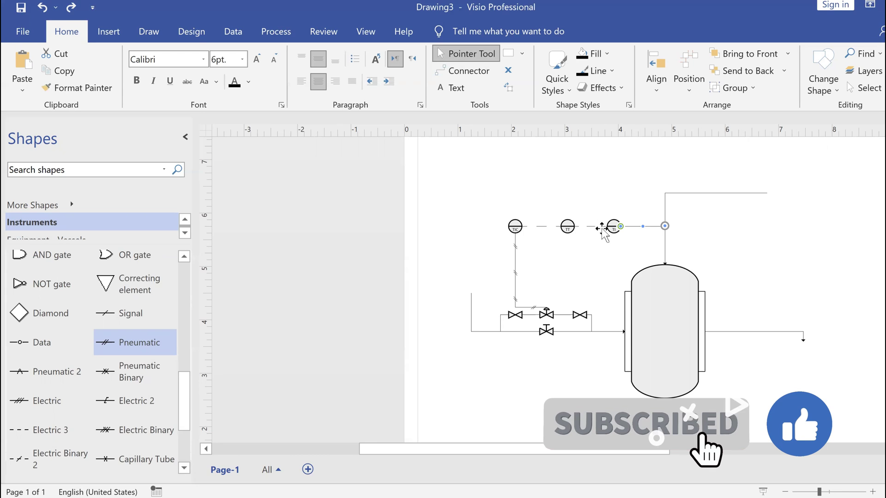
# - Move the TT instrument right to about 3.35 in, closer to the TI, and nudge it slightly below the signal line
pyautogui.click(566, 228)
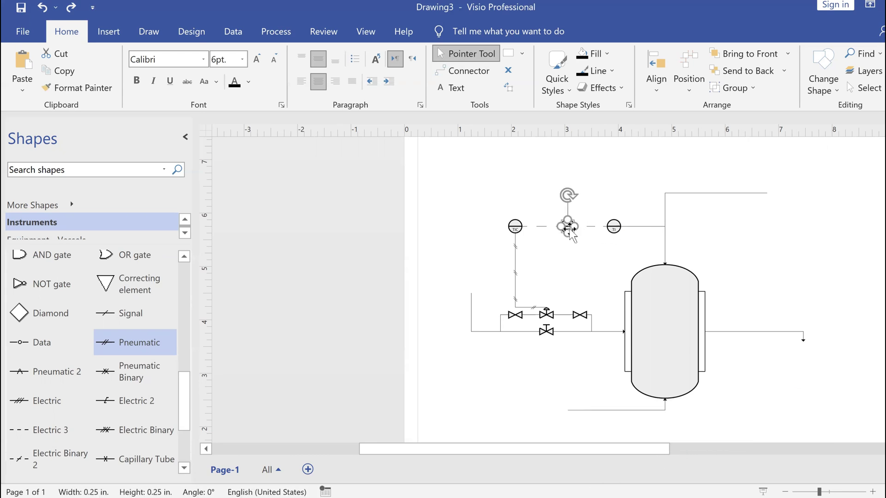
pyautogui.press('Right')
pyautogui.press('Right')
pyautogui.press('Right')
pyautogui.press('Right')
pyautogui.press('Right')
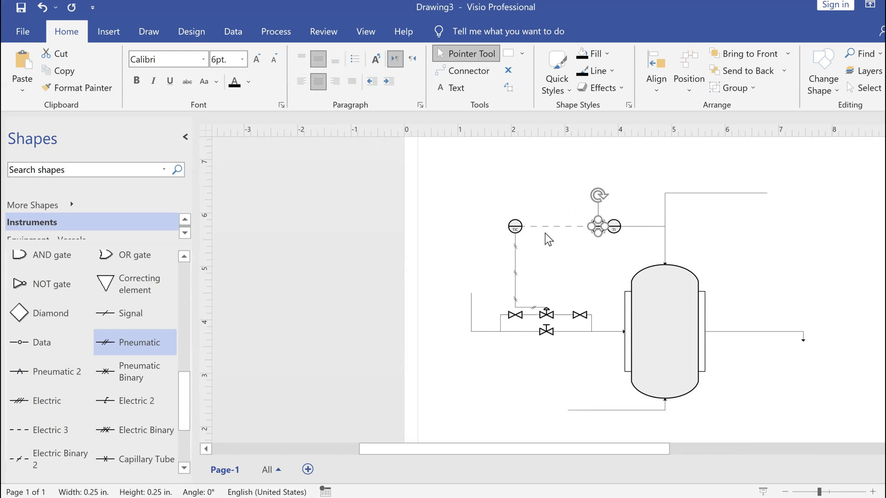
pyautogui.press('Left')
pyautogui.press('Left')
pyautogui.press('Down')
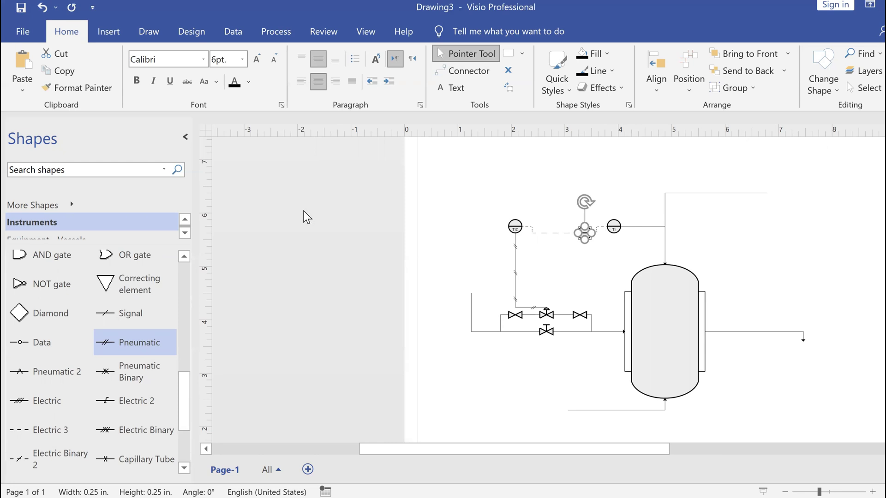
# - Move the TIC instrument right to about 2.6 in, directly above the diaphragm valve, straightening the pneumatic line
pyautogui.click(509, 226)
pyautogui.press('Right')
pyautogui.press('Right')
pyautogui.press('Right')
pyautogui.press('Right')
pyautogui.press('Right')
pyautogui.press('Right')
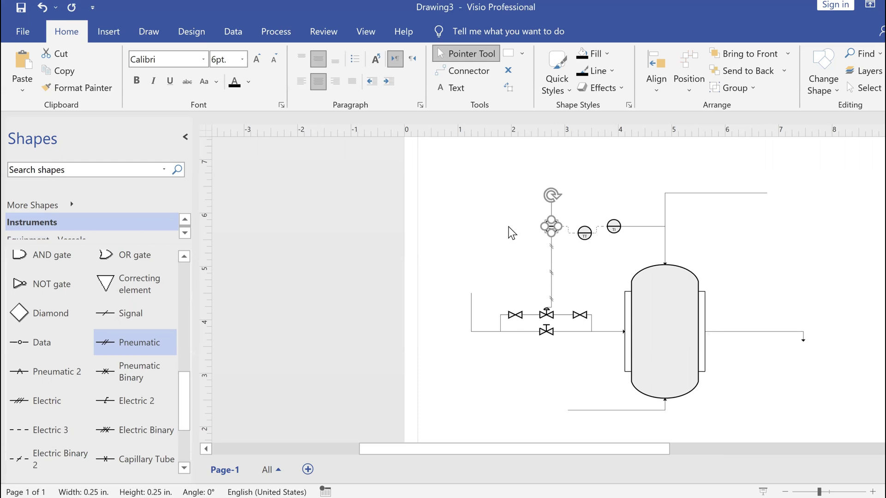
pyautogui.press('Left')
pyautogui.click(494, 229)
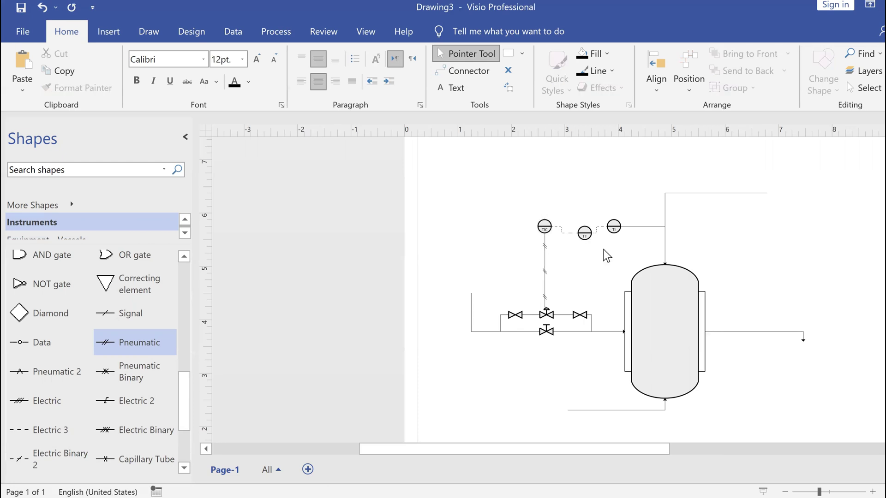
# - Raise the TT instrument into line with the TIC and TI
pyautogui.click(586, 232)
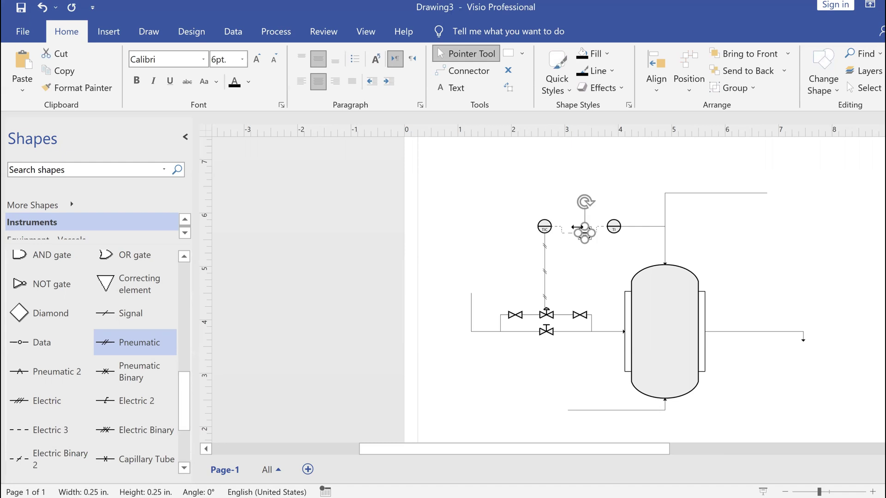
pyautogui.press('Up')
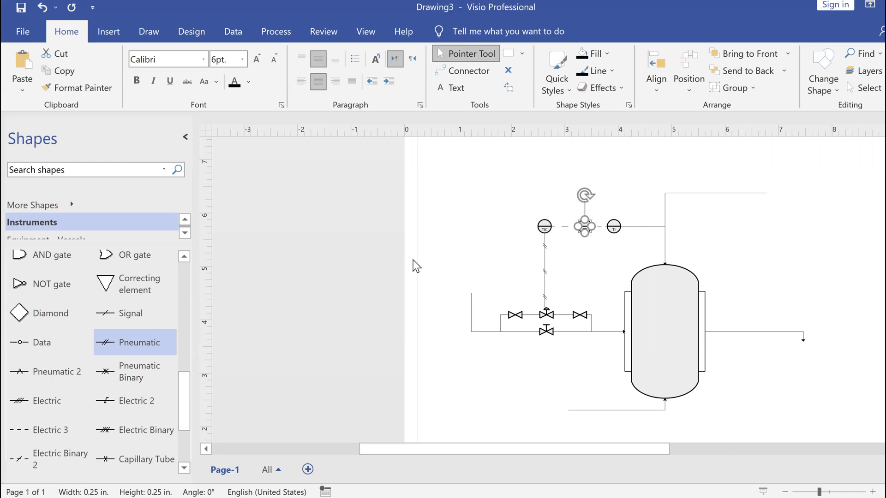
pyautogui.click(444, 239)
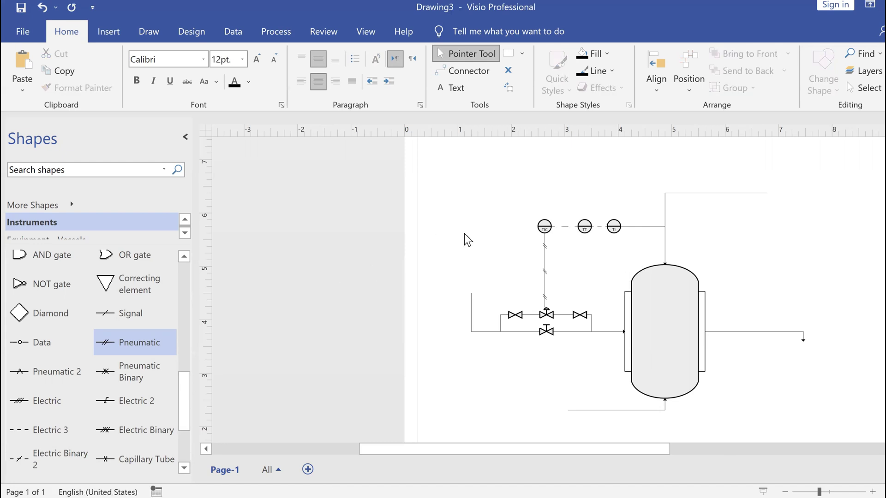
# - Examine the temperature control loop, the valve station and the reactor pipelines across the drawing
pyautogui.scroll(-3, 464, 233)
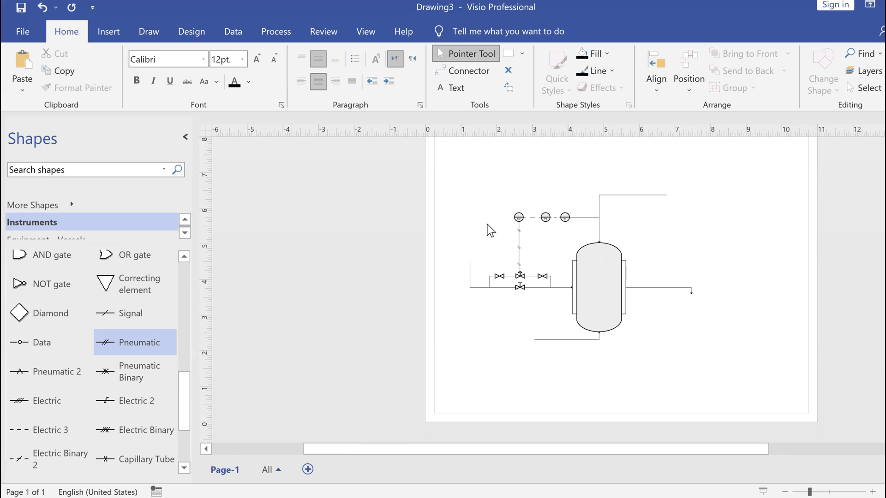
pyautogui.scroll(2, 487, 224)
pyautogui.scroll(3, 763, 284)
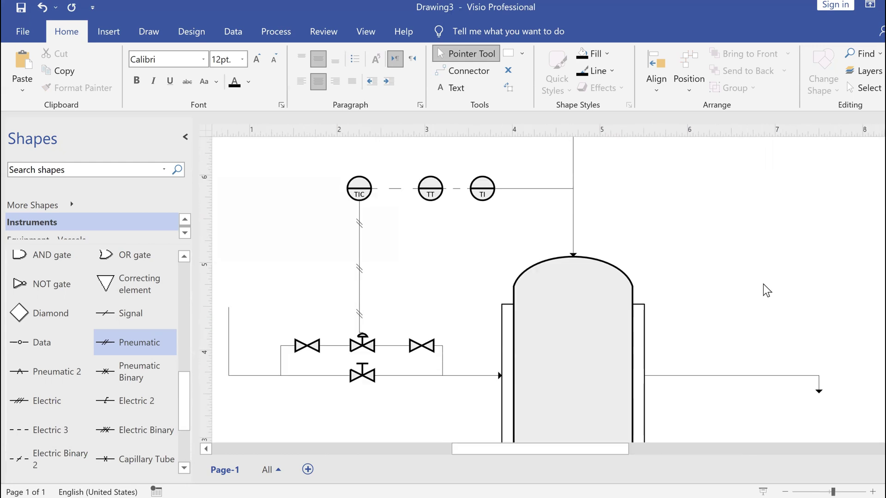
pyautogui.scroll(1, 613, 293)
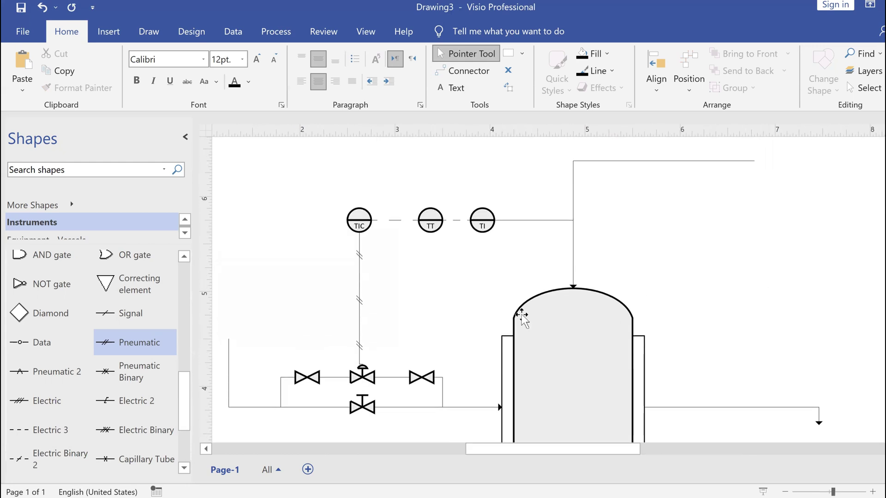
pyautogui.scroll(-1, 521, 316)
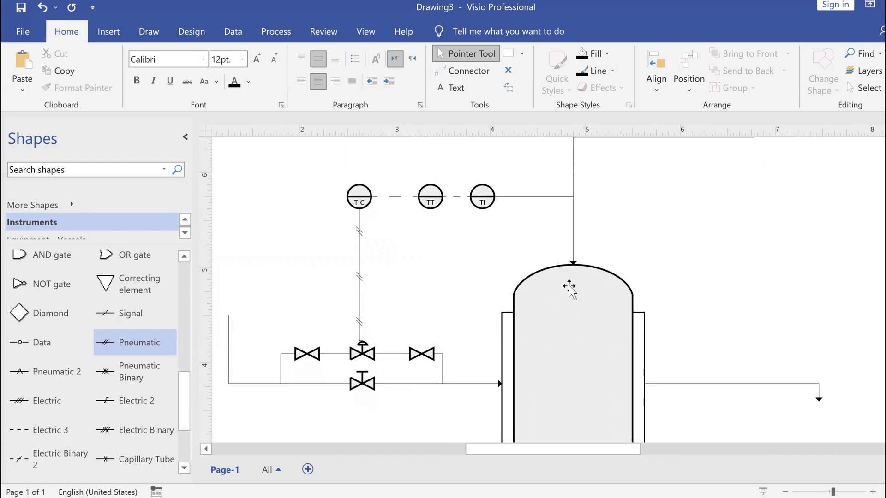
pyautogui.scroll(1, 600, 263)
pyautogui.scroll(-1, 676, 253)
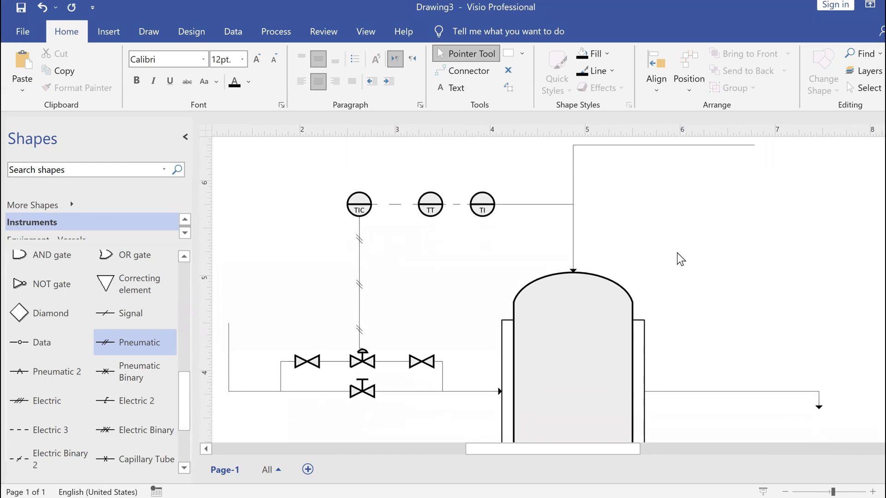
pyautogui.scroll(-1, 677, 265)
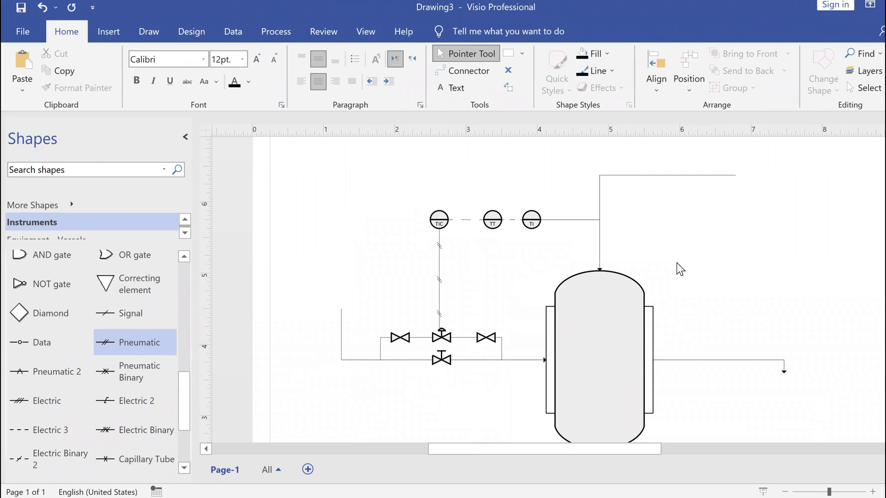
pyautogui.scroll(-1, 677, 263)
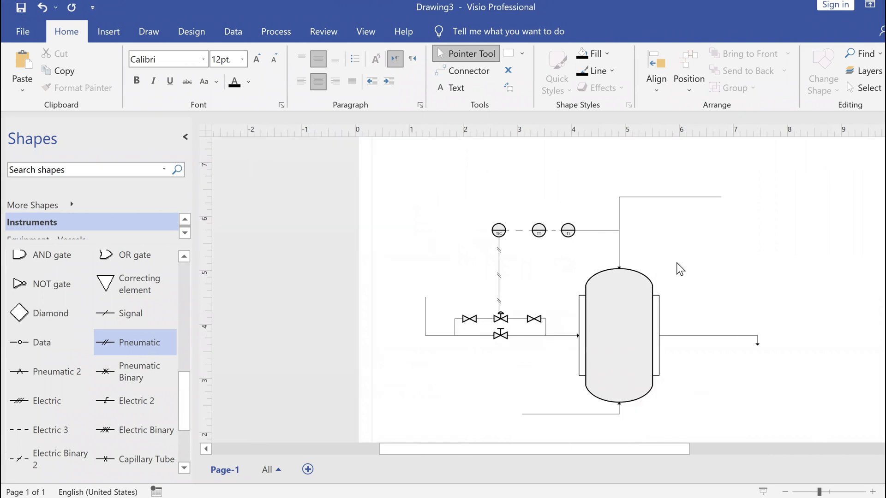
# - Replace the pipeline at the reactor's top with a Major PipelineR rising about 1.1 in and running about 1.3 in right, arrow pointing outward
pyautogui.click(626, 263)
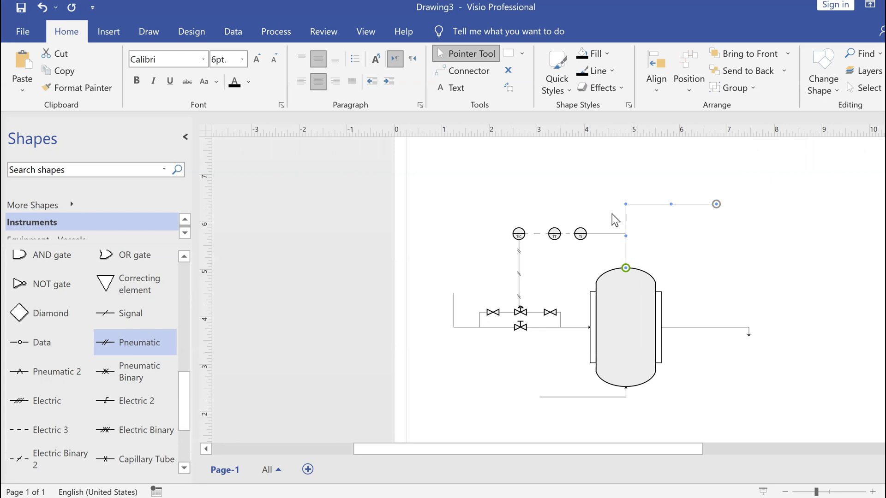
pyautogui.press('Delete')
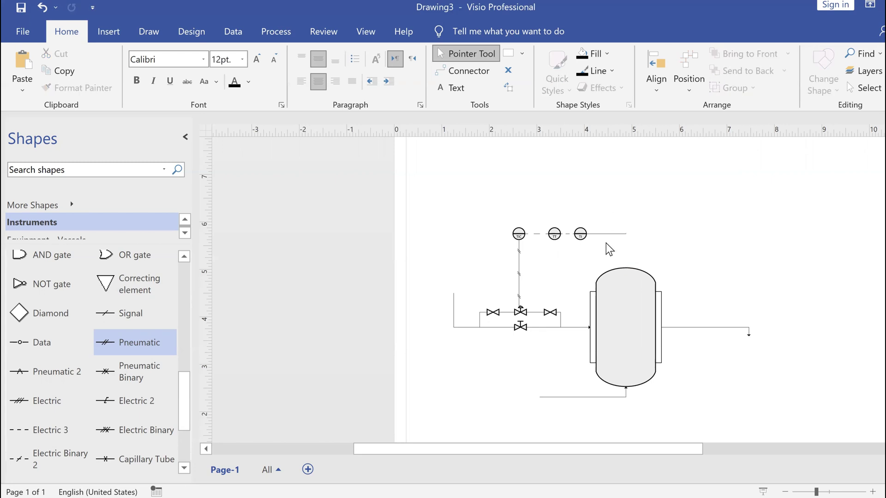
pyautogui.scroll(-1, 93, 237)
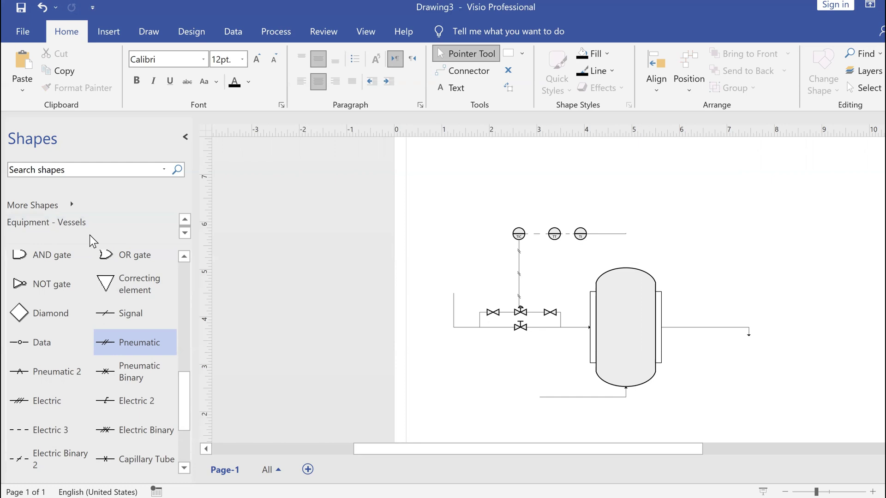
pyautogui.scroll(2, 88, 225)
pyautogui.scroll(1, 88, 225)
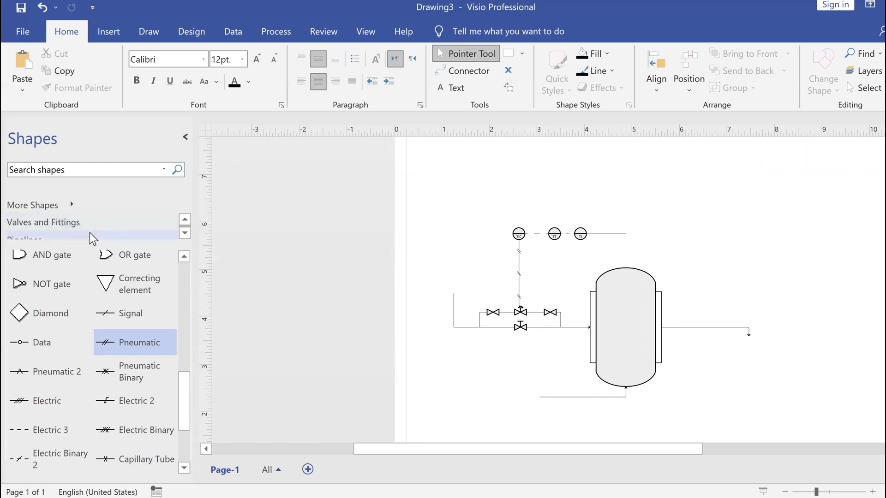
pyautogui.click(90, 232)
pyautogui.moveTo(57, 264); pyautogui.dragTo(627, 267)
pyautogui.click(735, 253)
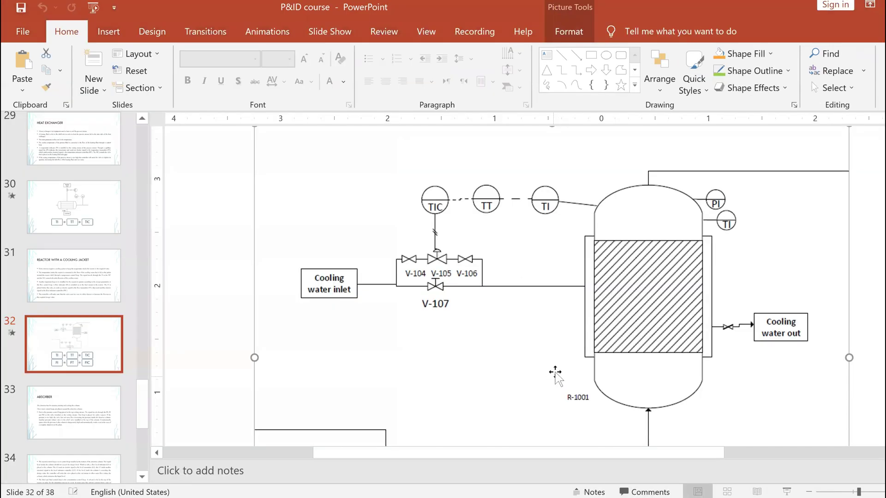
pyautogui.scroll(-3, 557, 373)
pyautogui.scroll(-3, 557, 376)
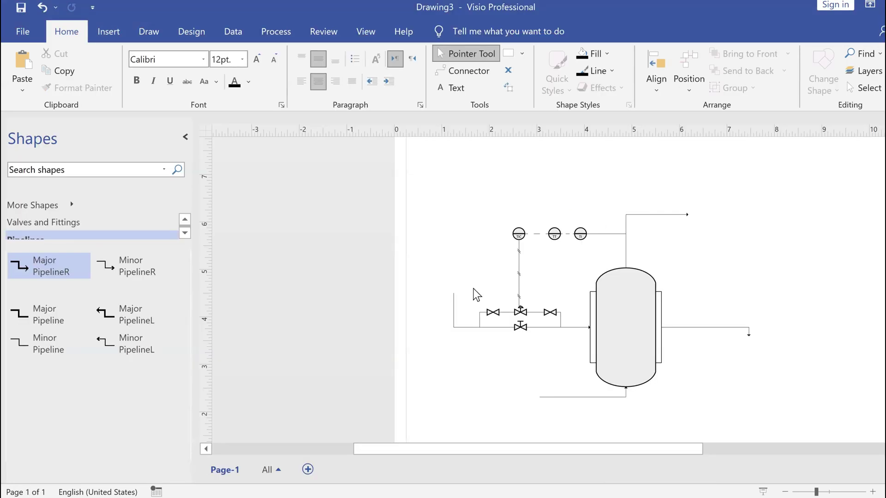
pyautogui.moveTo(502, 315); pyautogui.dragTo(573, 350)
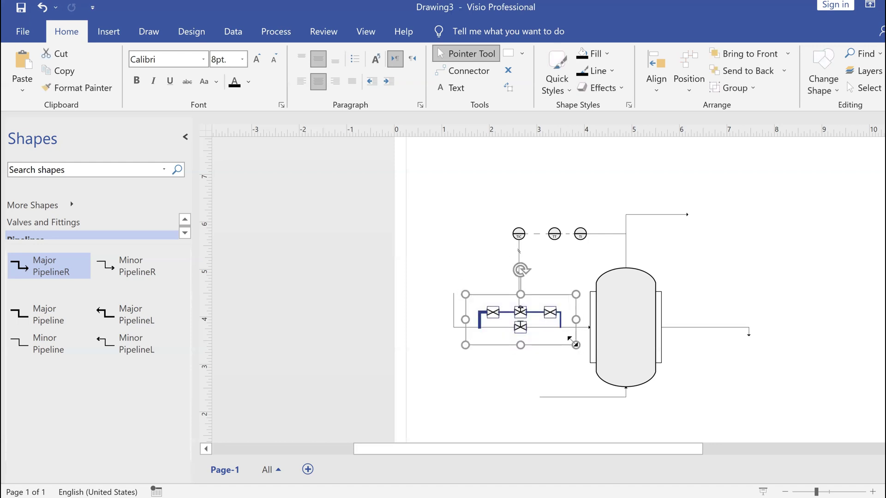
pyautogui.click(516, 405)
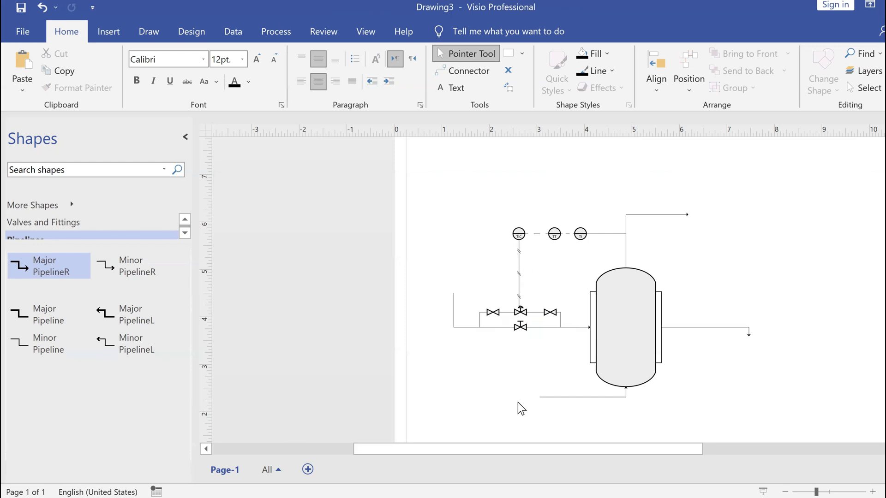
# - Lower the reactor's bottom feed pipeline to about 1 in on the vertical ruler and extend its free end left to about 1.9 in
pyautogui.scroll(-5, 526, 387)
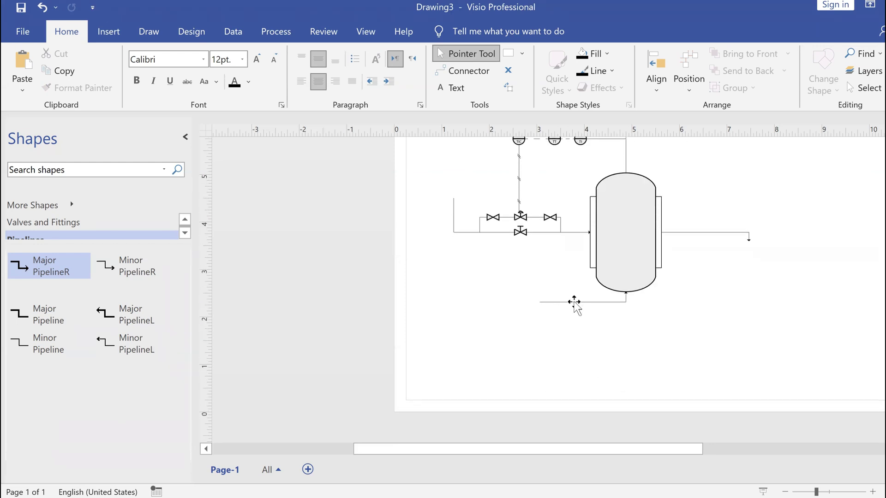
pyautogui.click(583, 302)
pyautogui.moveTo(586, 302); pyautogui.dragTo(487, 364)
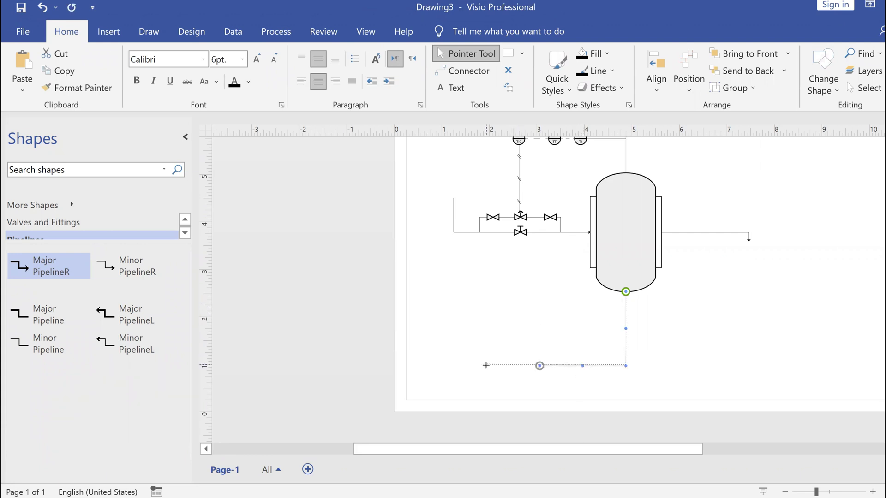
# - Paste a copy of the control valve station with bypass and place it on the bottom feed pipeline, with the bypass valve in line
pyautogui.click(536, 322)
pyautogui.hotkey('ctrl', 'v')
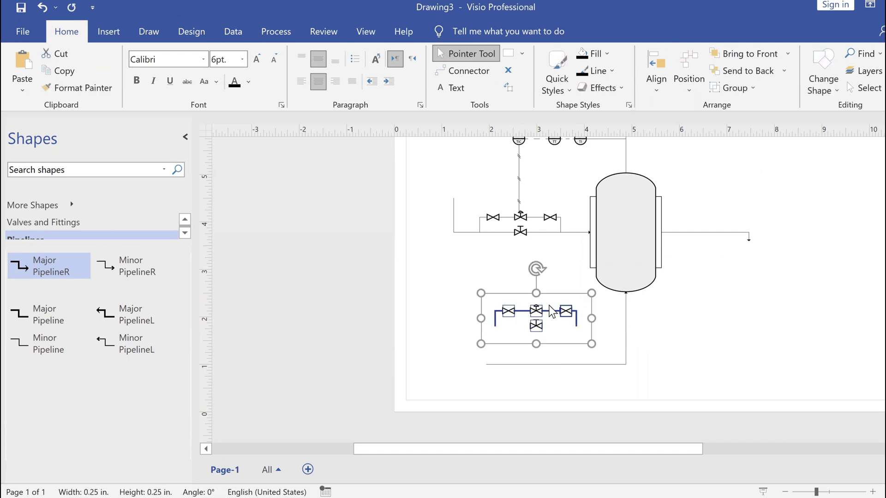
pyautogui.moveTo(546, 293); pyautogui.dragTo(558, 331)
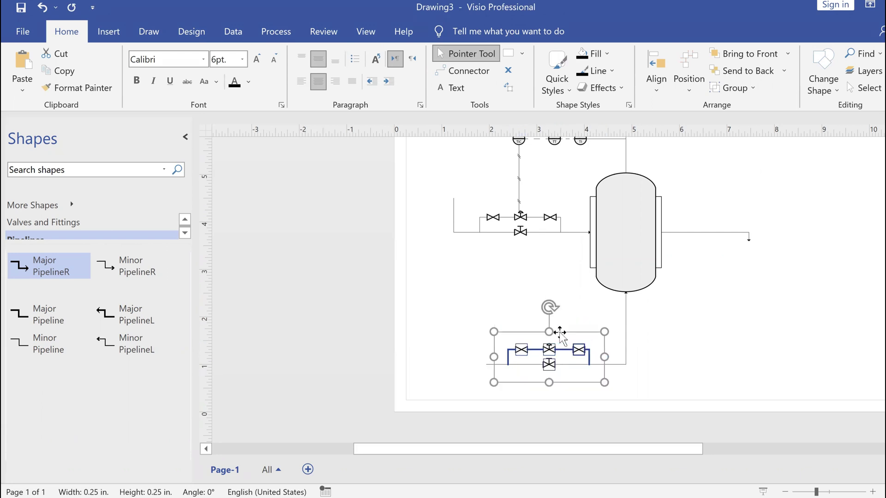
pyautogui.click(667, 362)
pyautogui.scroll(5, 592, 382)
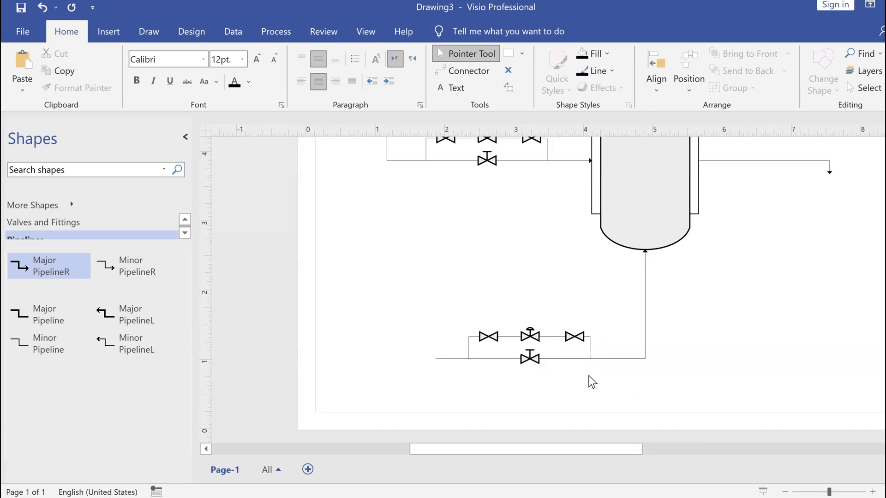
pyautogui.click(590, 342)
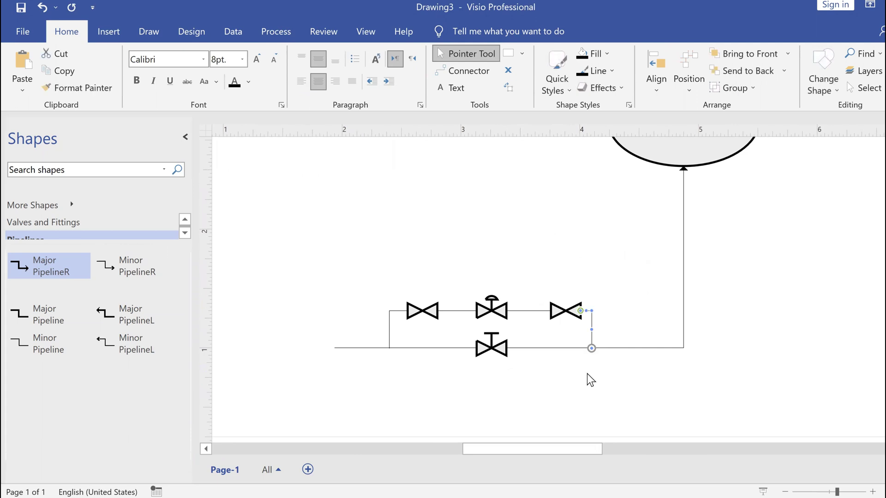
pyautogui.click(588, 375)
pyautogui.scroll(-5, 587, 374)
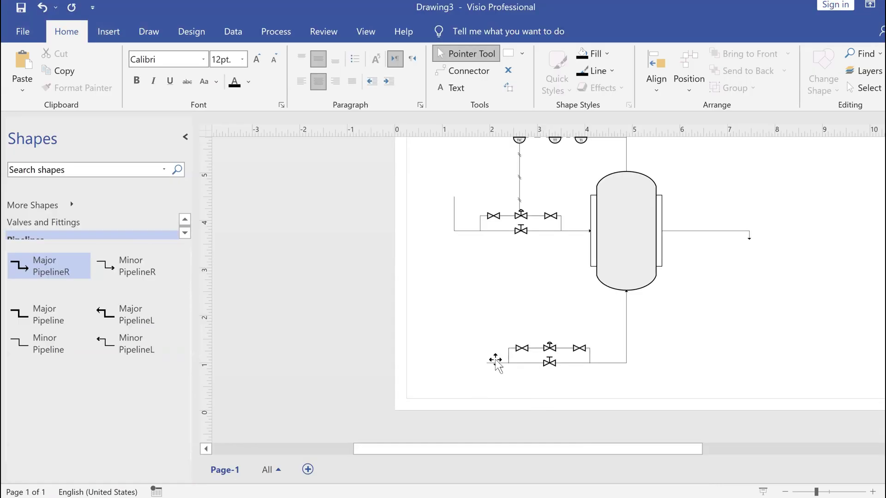
# - Extend the free end of the bottom feed pipeline left to about 1.5 in on the horizontal ruler
pyautogui.click(487, 361)
pyautogui.press('Escape')
pyautogui.moveTo(486, 362); pyautogui.dragTo(465, 363)
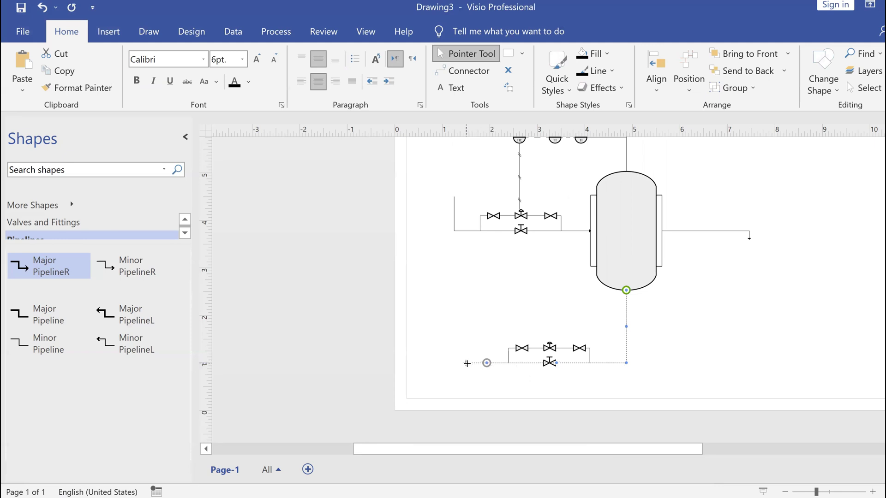
pyautogui.click(475, 331)
# - Copy the TIC, TT and TI instruments with their signal lines and paste them above the lower valve station
pyautogui.scroll(3, 488, 311)
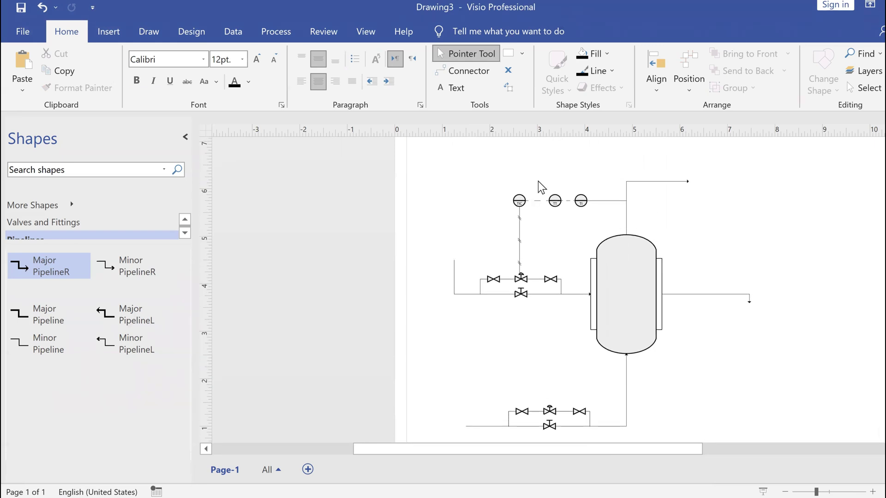
pyautogui.moveTo(488, 186); pyautogui.dragTo(613, 232)
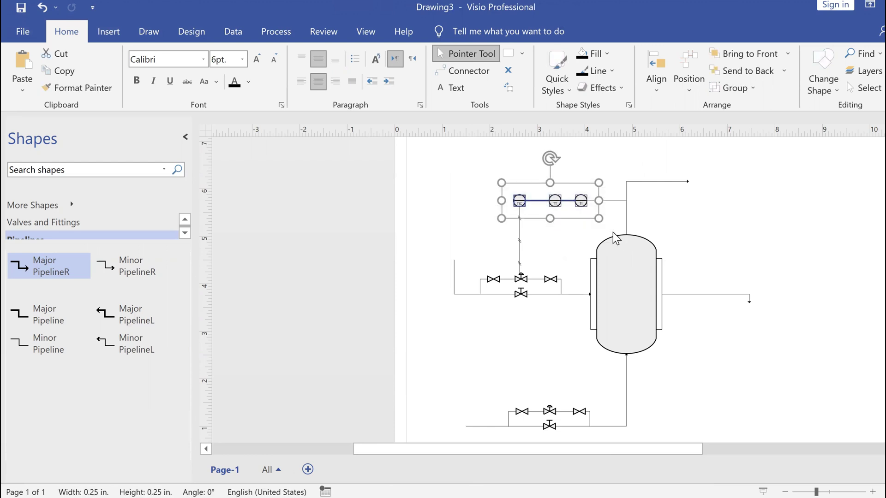
pyautogui.click(549, 222)
pyautogui.moveTo(490, 174); pyautogui.dragTo(625, 238)
pyautogui.click(477, 375)
pyautogui.hotkey('ctrl', 'v')
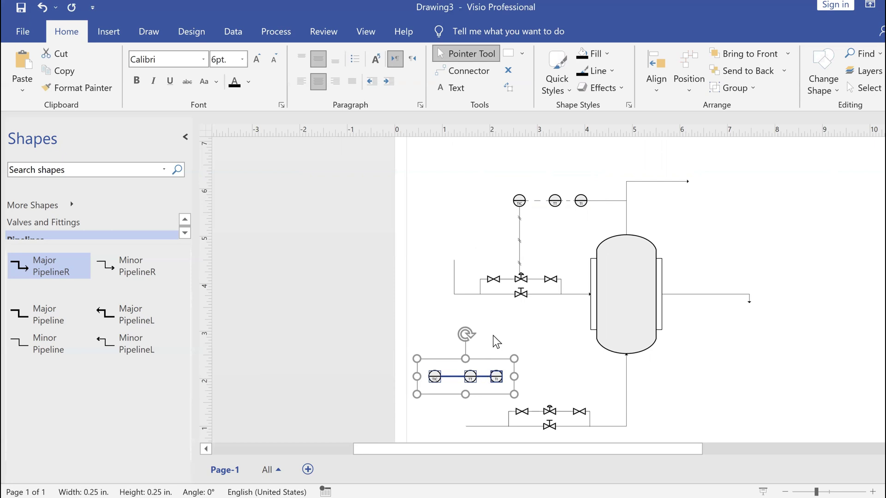
# - Rearrange the copied instruments as TI, TT, TIC from left to right, with TIC above the control valve and a straight TT-TIC signal line
pyautogui.click(492, 336)
pyautogui.keyDown('ctrl'); pyautogui.scroll(2, 492, 342); pyautogui.keyUp('ctrl')
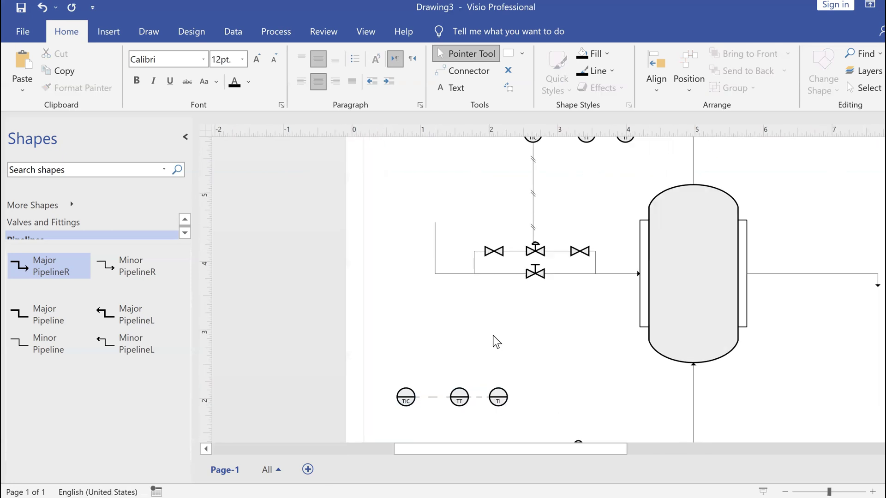
pyautogui.scroll(-2, 492, 341)
pyautogui.moveTo(405, 335); pyautogui.dragTo(572, 326)
pyautogui.moveTo(459, 334)
pyautogui.mouseDown()
pyautogui.moveTo(524, 323)
pyautogui.moveTo(527, 334)
pyautogui.moveTo(467, 337)
pyautogui.mouseUp()
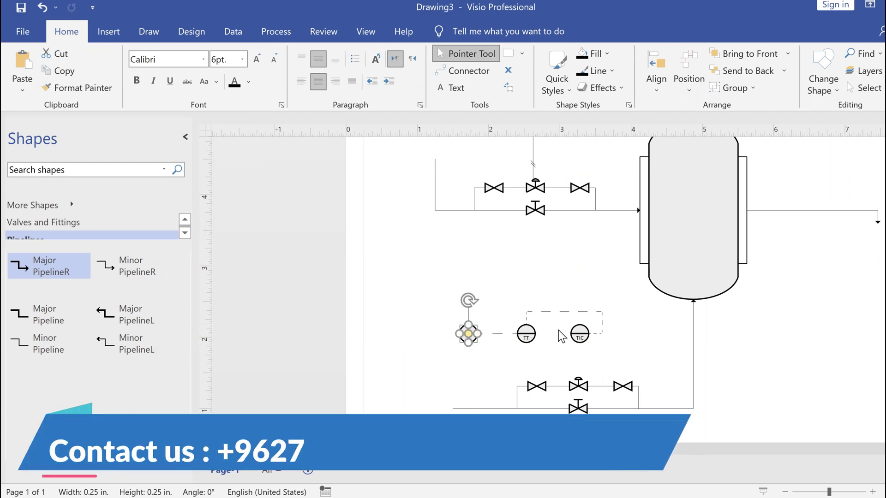
pyautogui.click(560, 311)
pyautogui.moveTo(526, 325); pyautogui.dragTo(568, 333)
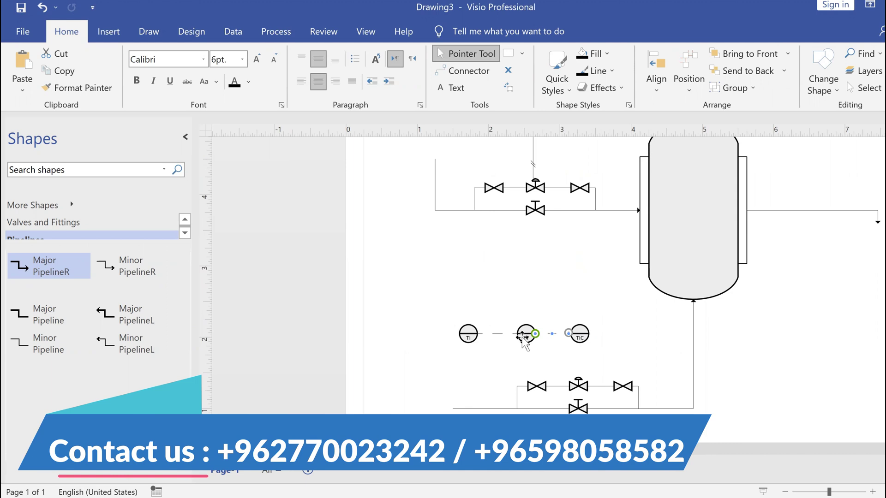
# - Relabel the copied instruments as FI, FT and FIC in place of TI, TT and TIC
pyautogui.click(525, 338)
pyautogui.doubleClick(526, 340)
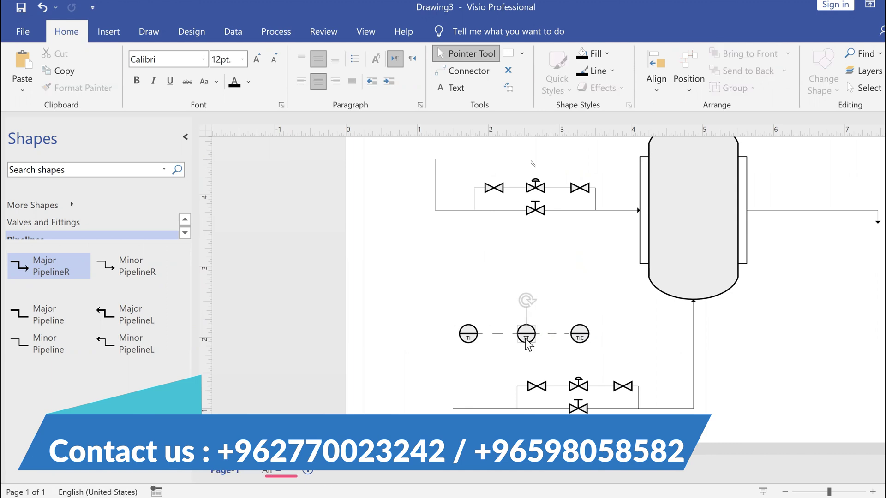
pyautogui.write('FT')
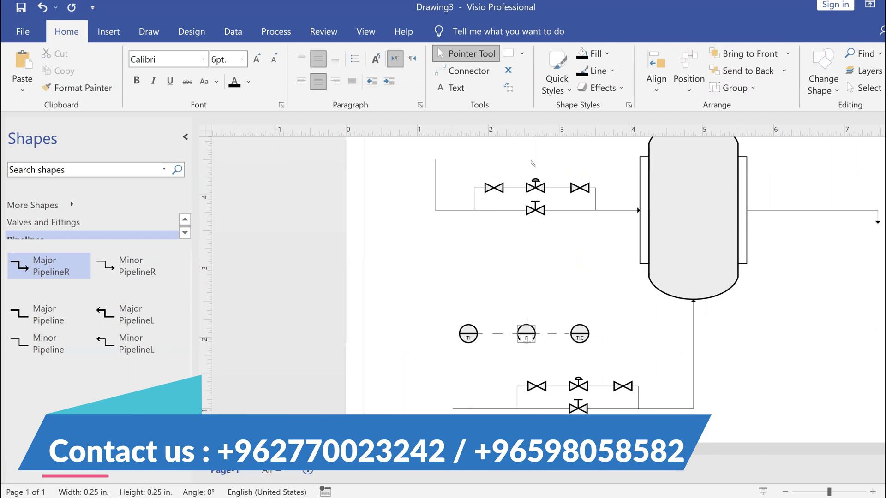
pyautogui.doubleClick(580, 340)
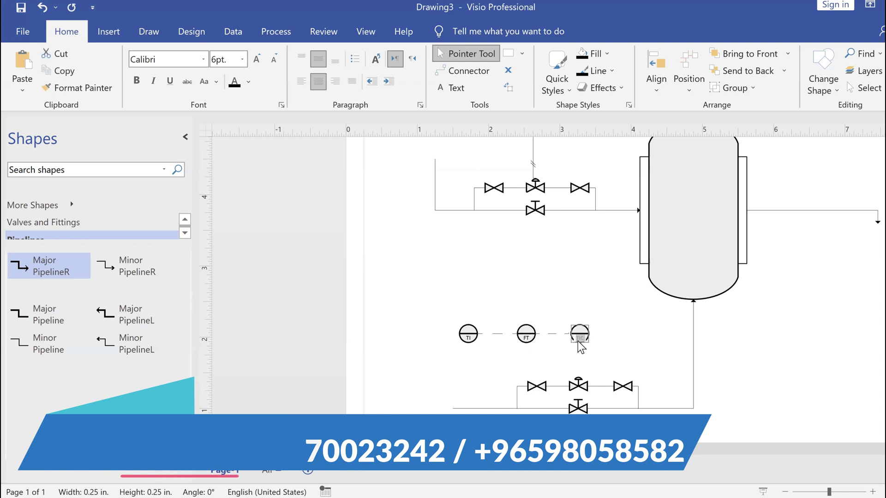
pyautogui.write('FIC')
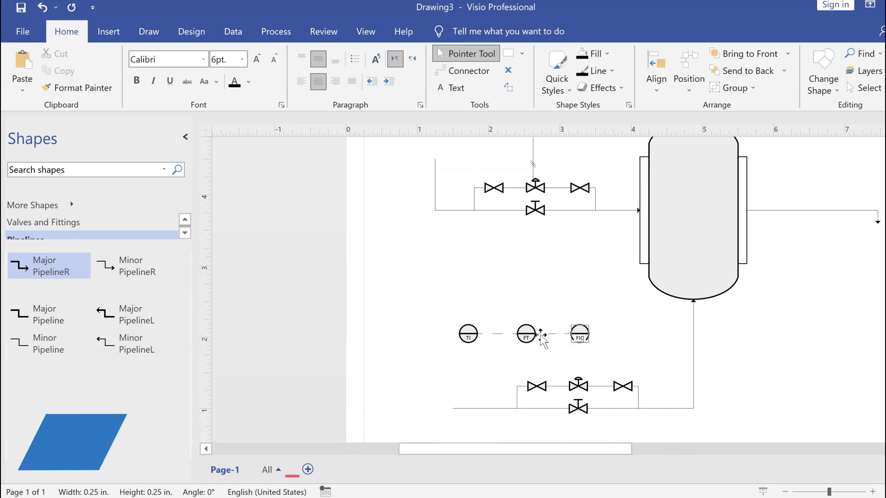
pyautogui.doubleClick(468, 342)
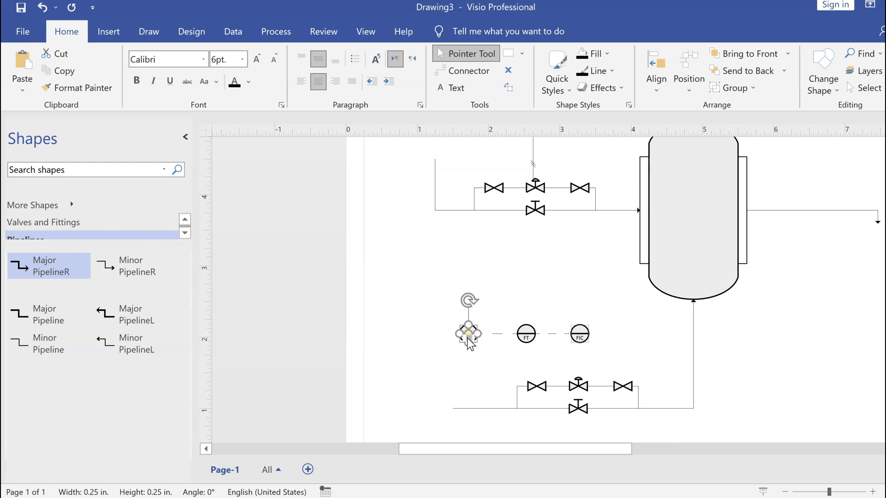
pyautogui.write('FI')
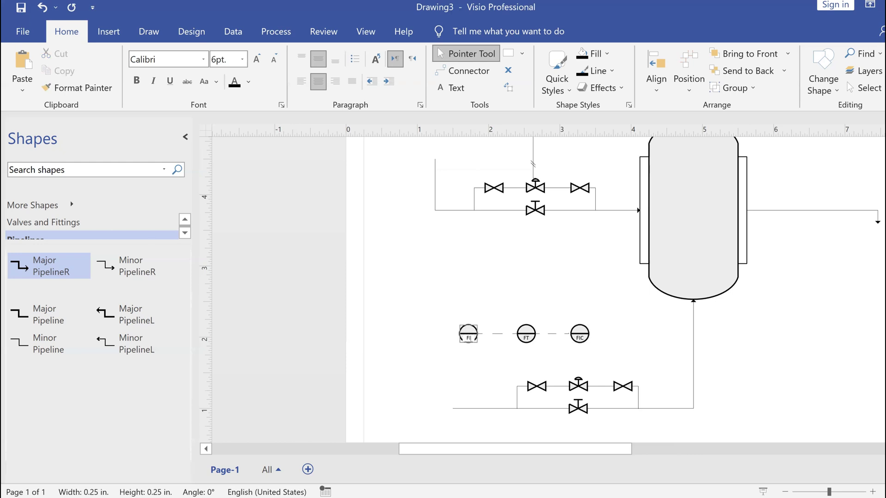
pyautogui.click(467, 376)
# - Copy the line joining the upper TI to the reactor's top pipeline and paste it below the FI instrument
pyautogui.scroll(3, 538, 276)
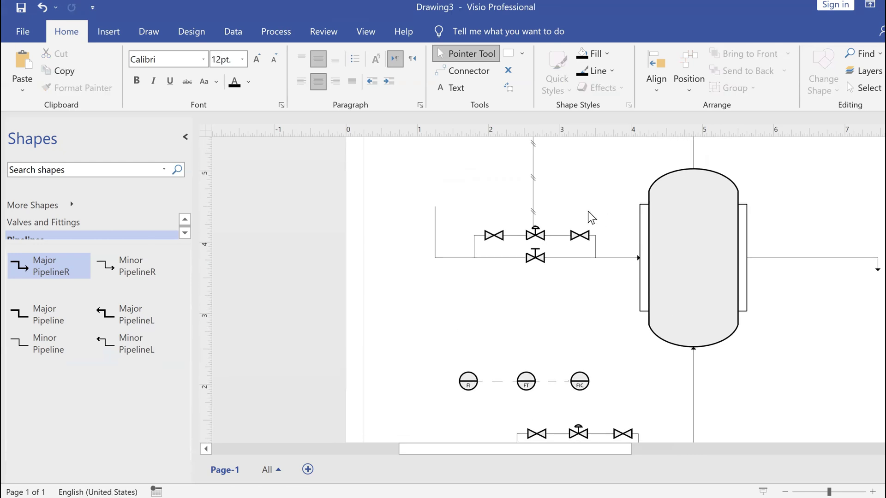
pyautogui.click(644, 182)
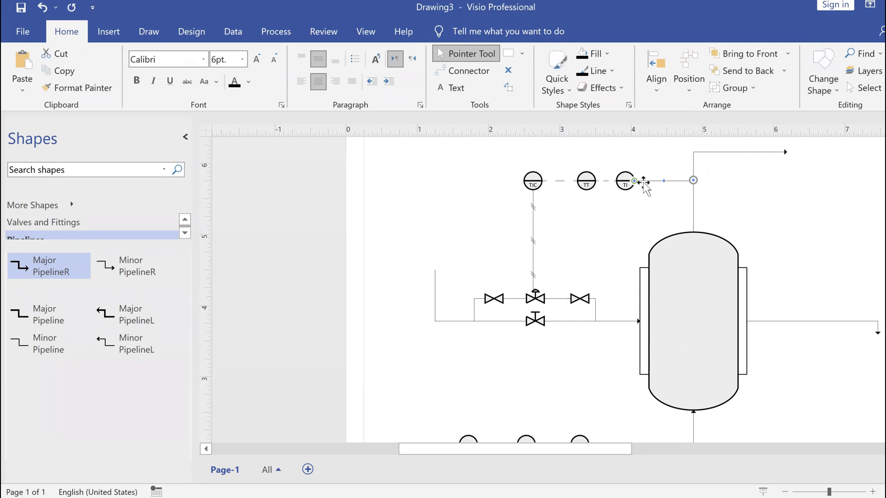
pyautogui.scroll(-3, 538, 313)
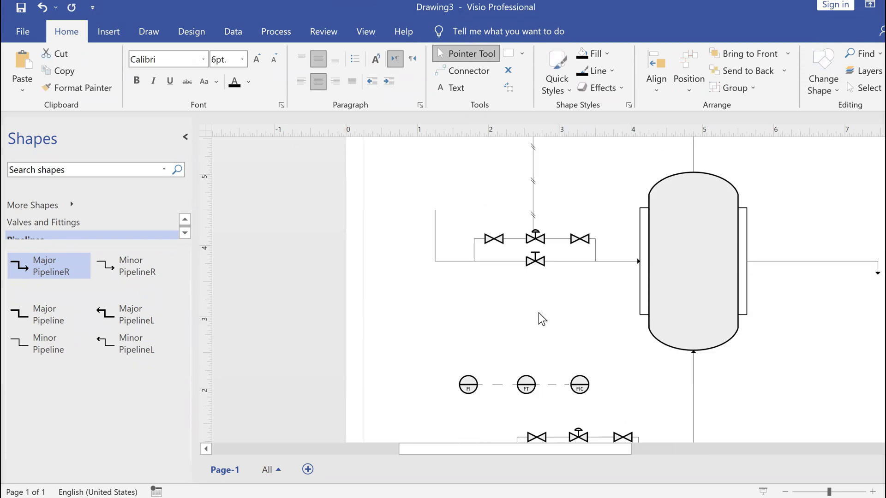
pyautogui.click(469, 386)
pyautogui.hotkey('ctrl', 'v')
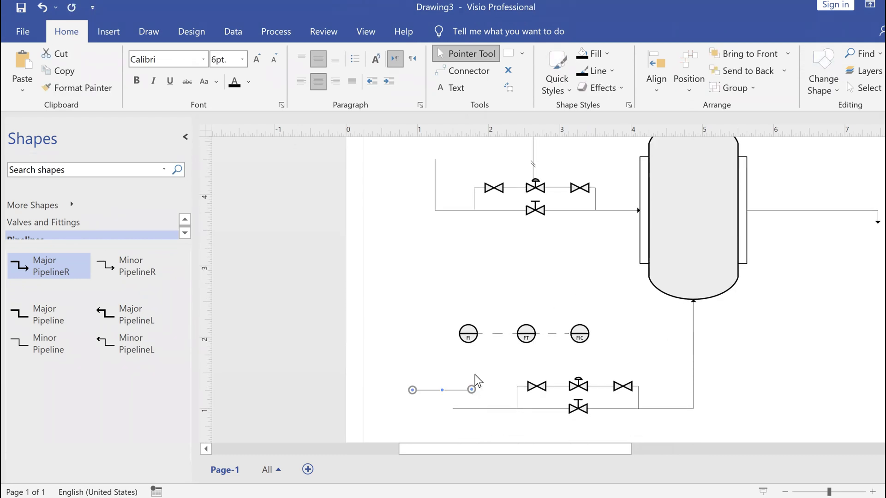
# - Connect the pasted line from the bottom of FI straight down to the bottom feed pipeline
pyautogui.moveTo(469, 391); pyautogui.dragTo(468, 341)
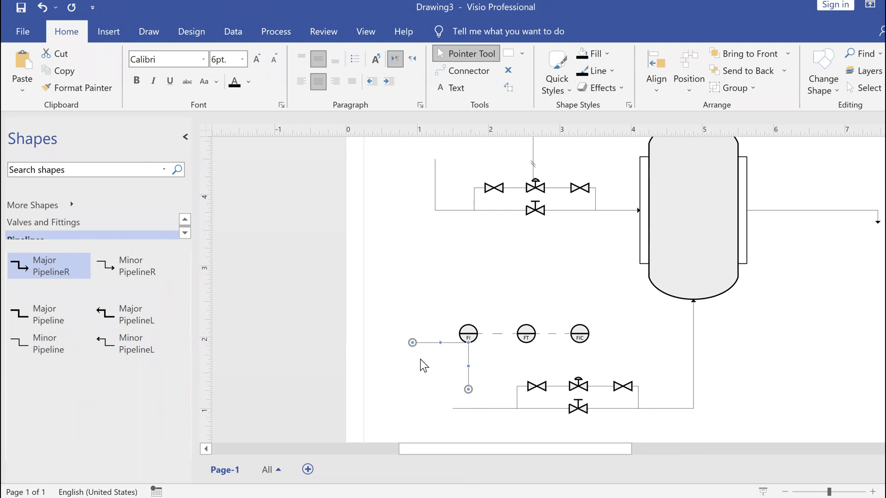
pyautogui.click(458, 340)
pyautogui.moveTo(468, 389); pyautogui.dragTo(467, 406)
pyautogui.click(496, 380)
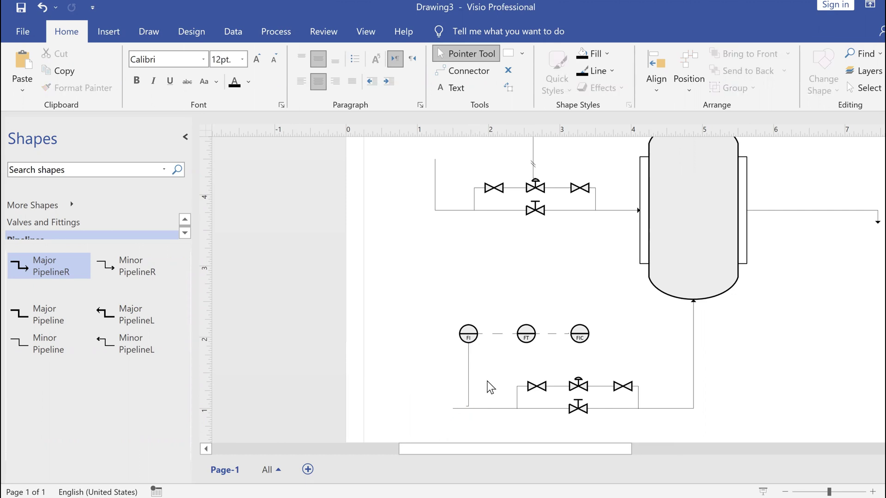
pyautogui.scroll(2, 488, 381)
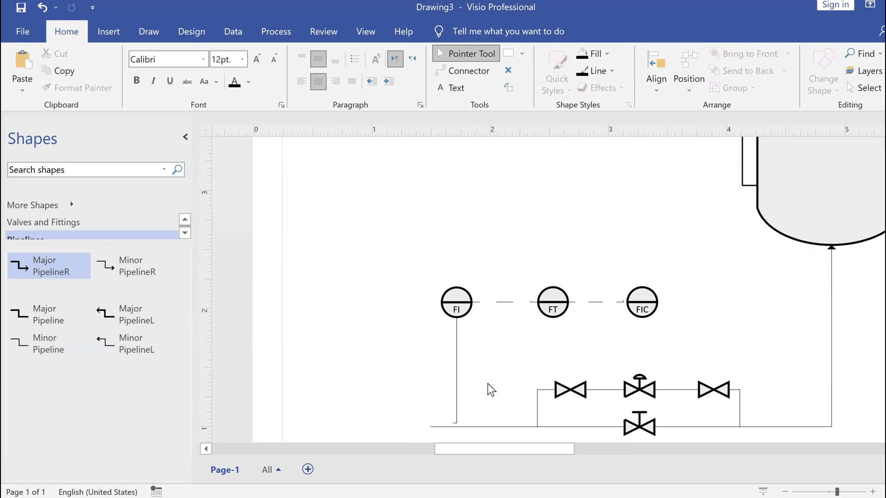
pyautogui.click(456, 417)
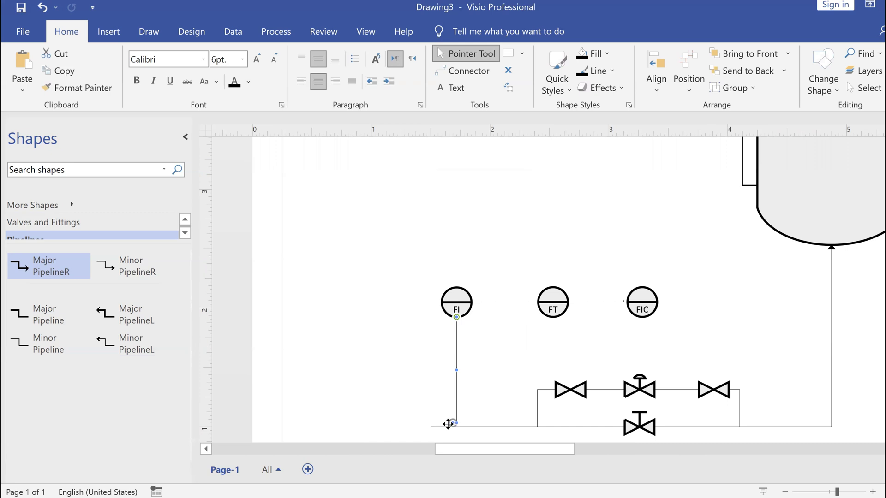
pyautogui.moveTo(452, 424); pyautogui.dragTo(456, 425)
pyautogui.click(494, 401)
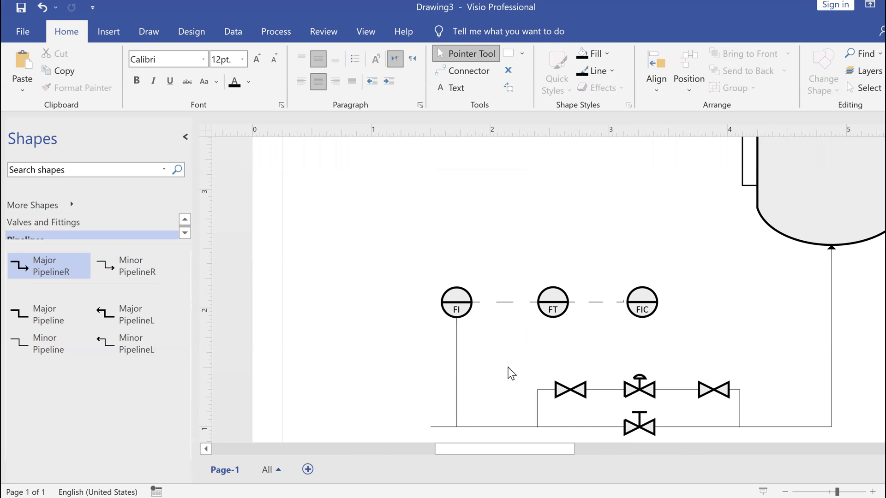
# - Copy the pneumatic signal line between TIC and its control valve, and attach the pasted copy to the bottom of FIC
pyautogui.scroll(-1, 525, 339)
pyautogui.scroll(-1, 525, 339)
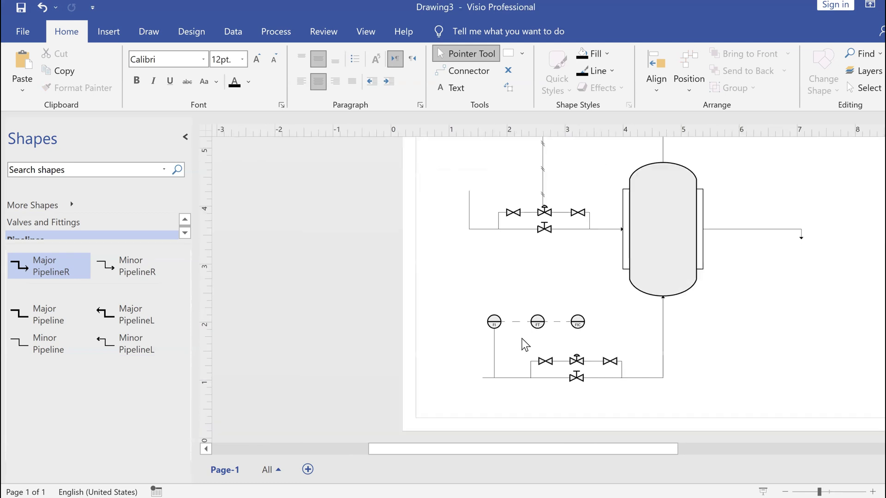
pyautogui.click(543, 200)
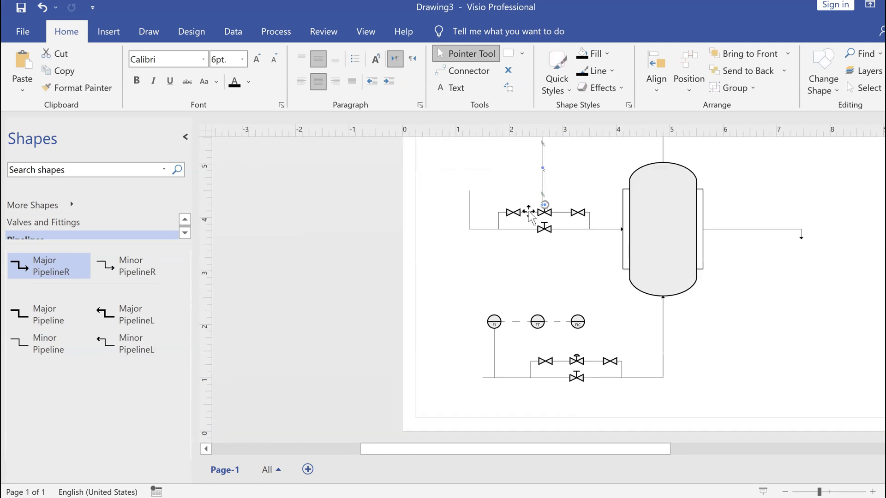
pyautogui.hotkey('ctrl', 'c')
pyautogui.hotkey('ctrl', 'v')
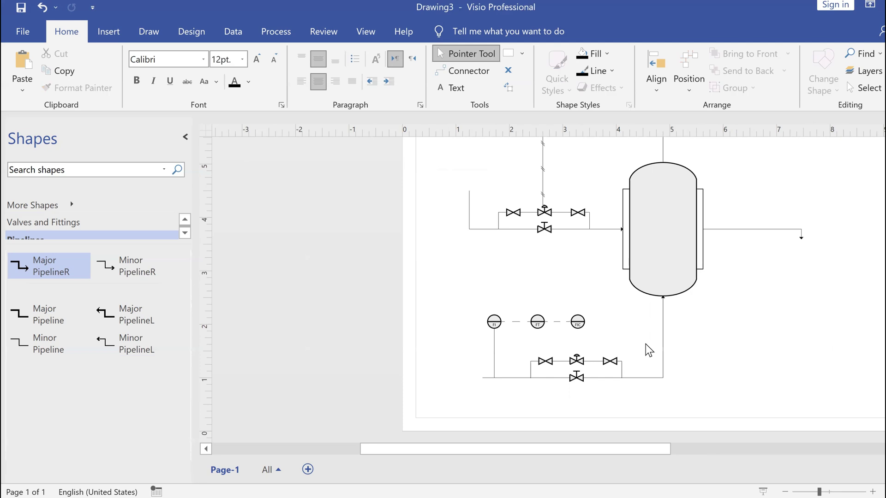
pyautogui.moveTo(636, 306); pyautogui.dragTo(578, 330)
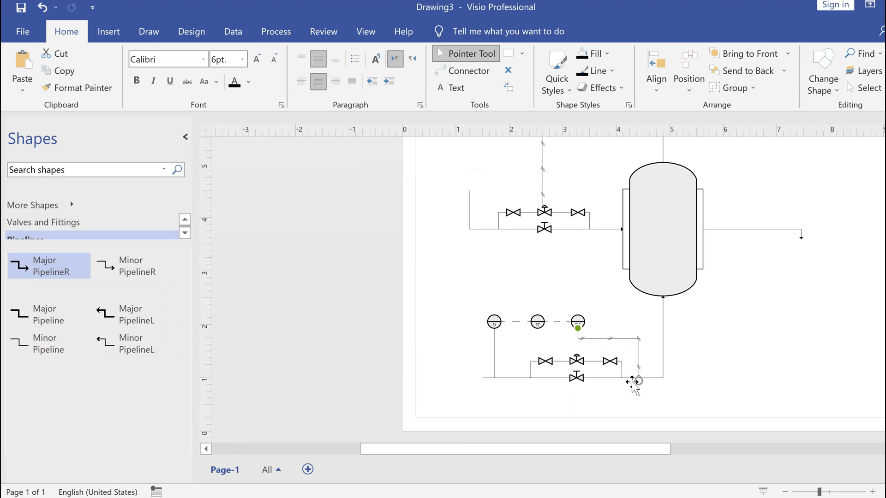
pyautogui.click(632, 382)
pyautogui.scroll(2, 632, 378)
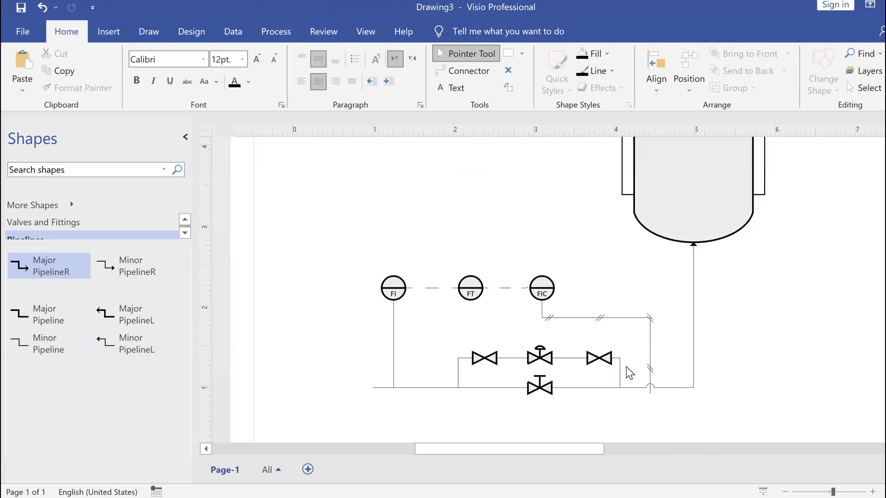
# - Connect the lower end of the pneumatic line from FIC straight down to the actuator of the lower control valve
pyautogui.click(650, 380)
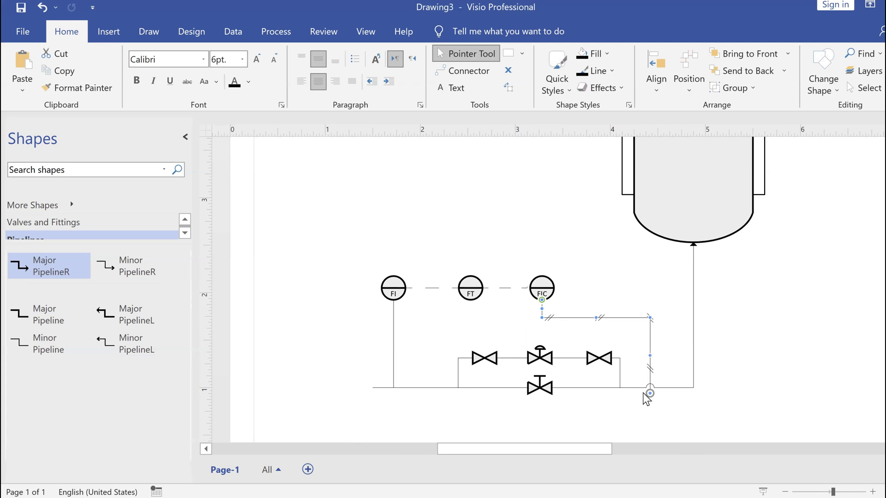
pyautogui.moveTo(649, 392); pyautogui.dragTo(541, 344)
pyautogui.click(575, 327)
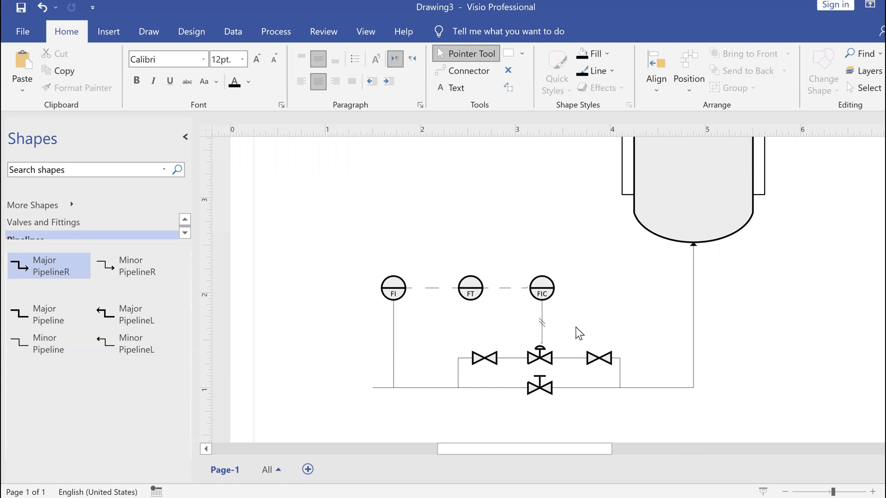
pyautogui.keyDown('ctrl'); pyautogui.scroll(4, 580, 317); pyautogui.keyUp('ctrl')
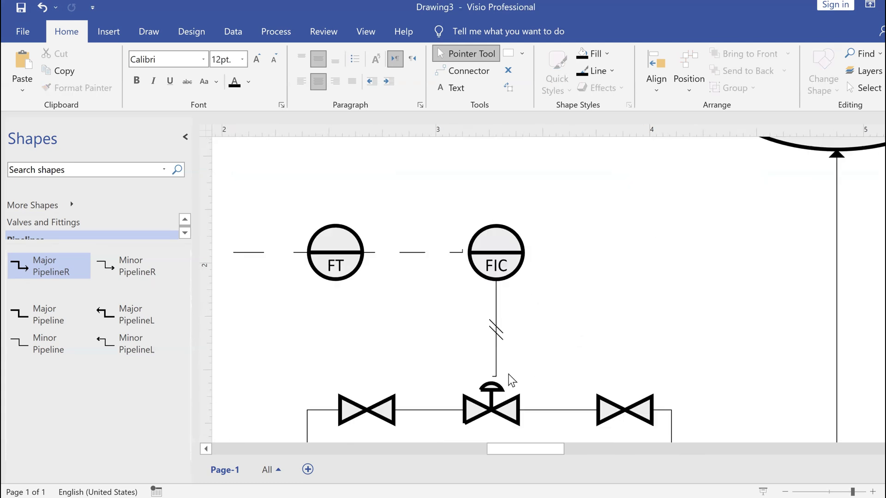
pyautogui.click(496, 368)
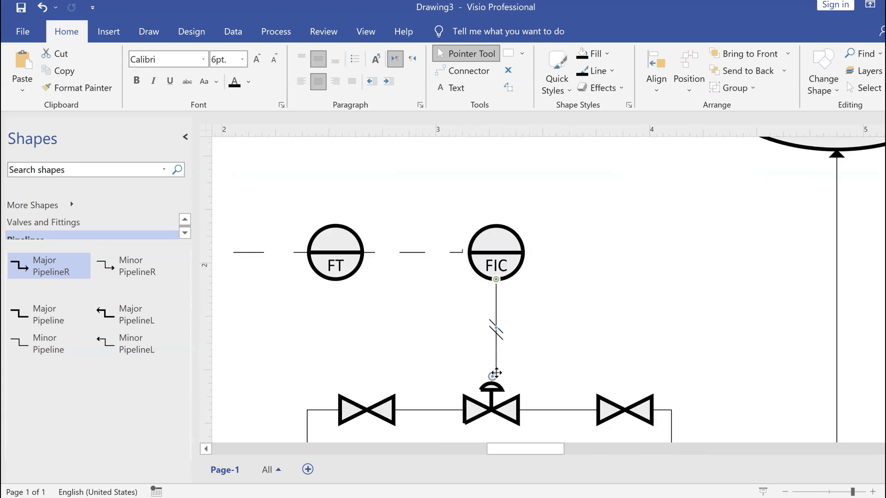
pyautogui.moveTo(490, 380); pyautogui.dragTo(491, 378)
pyautogui.click(571, 348)
pyautogui.scroll(-3, 569, 348)
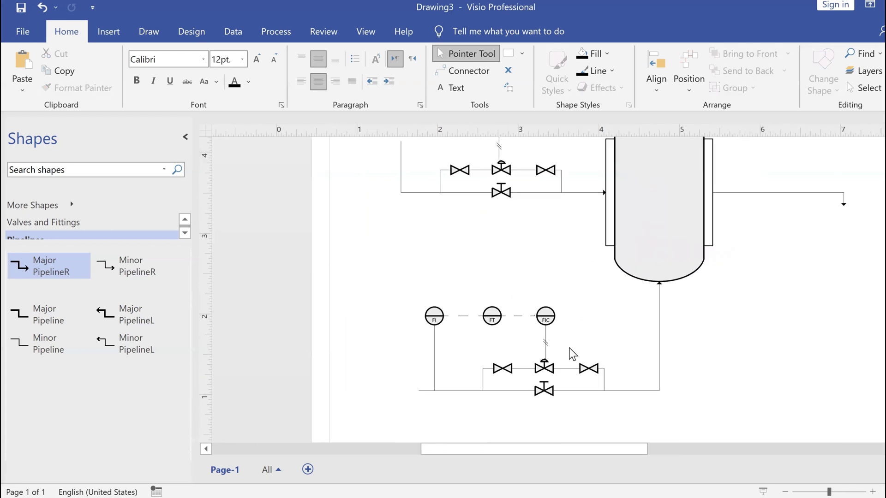
# - Compare the whole drawing with the reactor P&ID on slide 32 of the PowerPoint presentation
pyautogui.scroll(-2, 569, 348)
pyautogui.scroll(1, 568, 351)
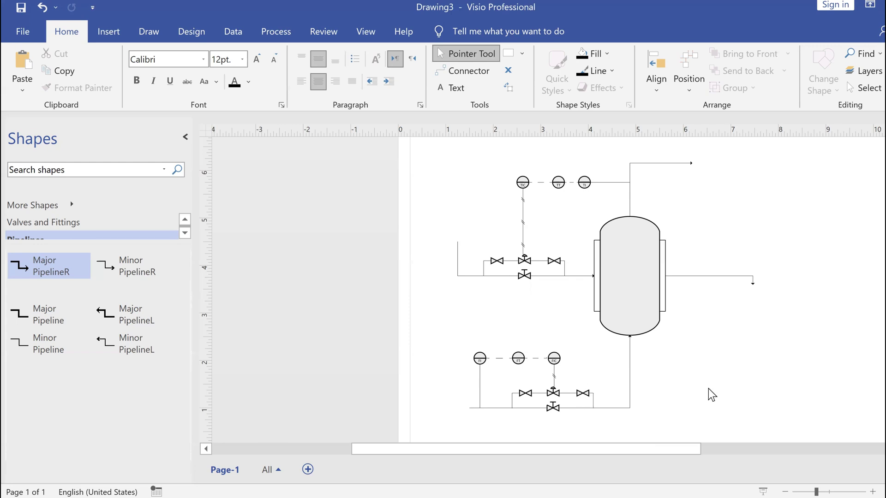
pyautogui.scroll(1, 740, 394)
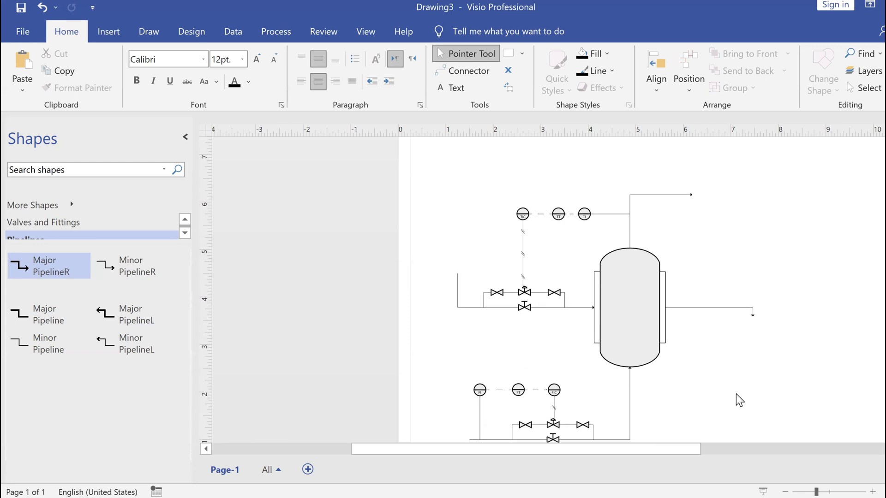
pyautogui.scroll(-1, 735, 392)
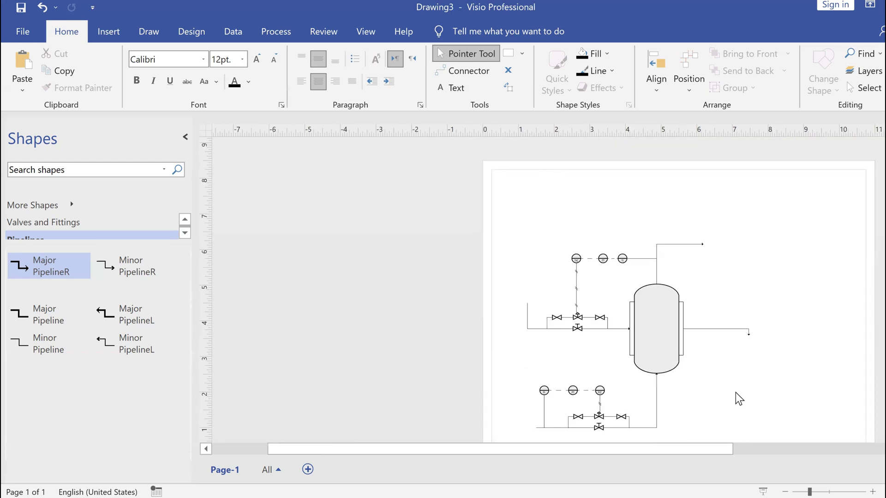
pyautogui.scroll(-1, 740, 380)
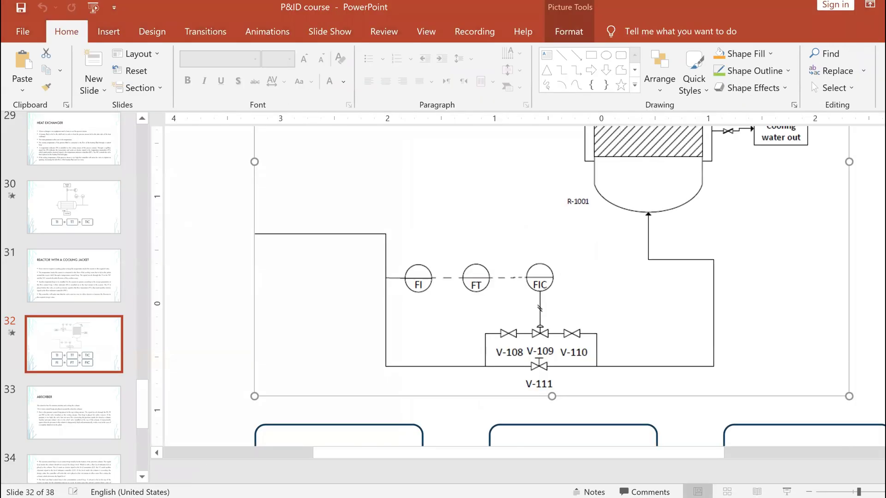
pyautogui.scroll(-3, 802, 353)
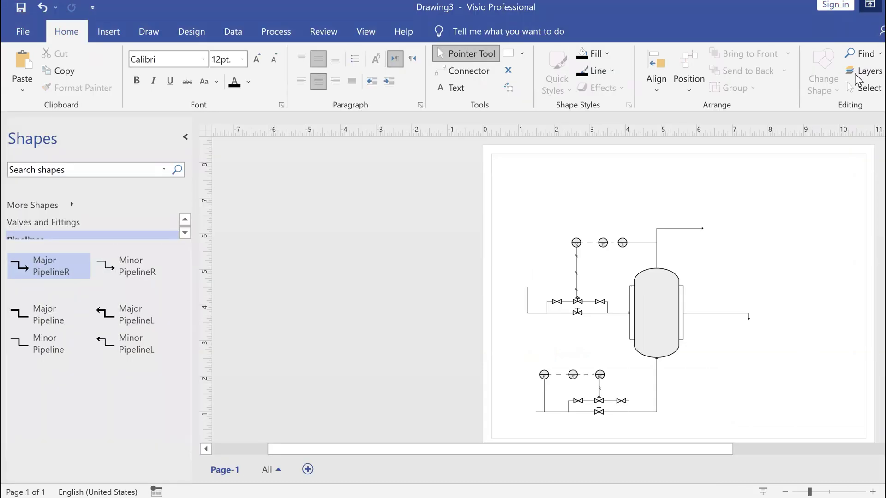
# - Duplicate the TI instrument and place the copy beside the upper right of the reactor head
pyautogui.click(623, 243)
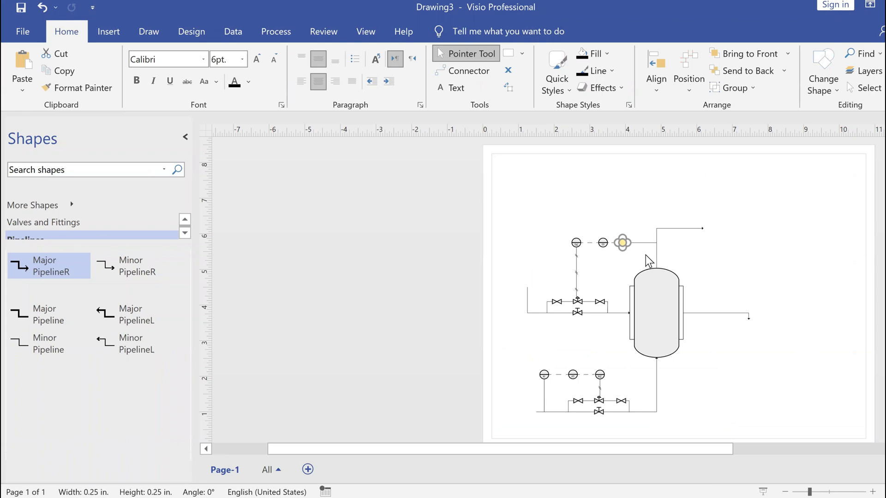
pyautogui.hotkey('ctrl', 'd')
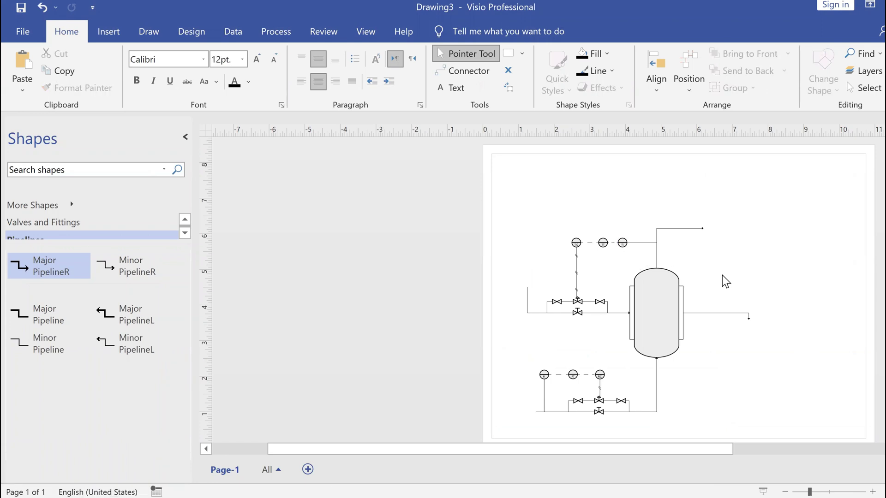
pyautogui.click(649, 253)
pyautogui.scroll(3, 649, 253)
pyautogui.moveTo(621, 256); pyautogui.dragTo(724, 277)
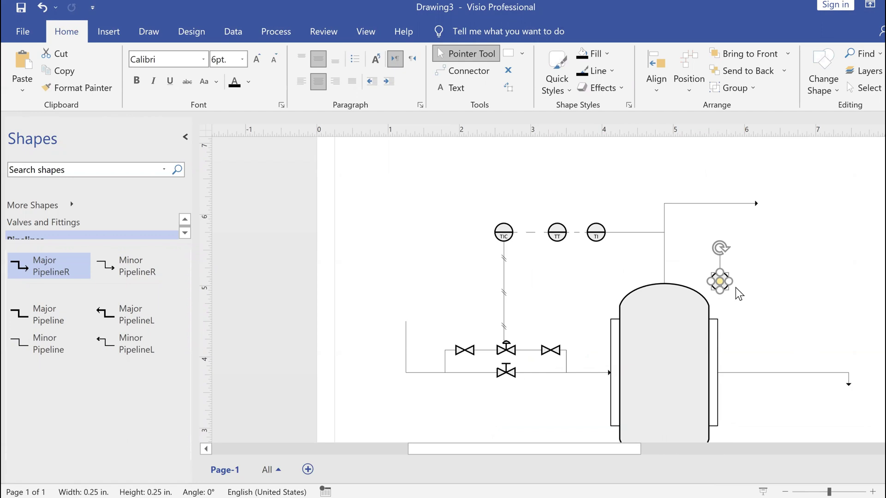
pyautogui.click(756, 287)
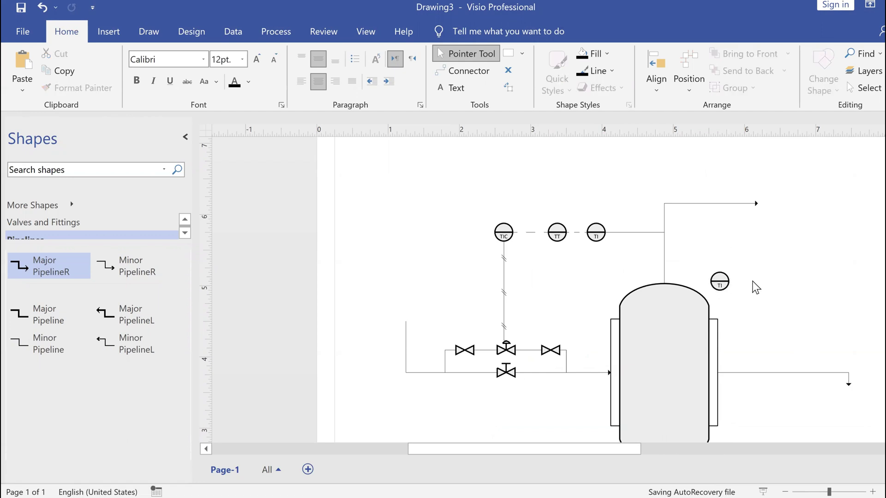
# - Add the label V1 on the upper bypass station's first valve line and move the label just below the leftmost valve
pyautogui.scroll(-2, 754, 286)
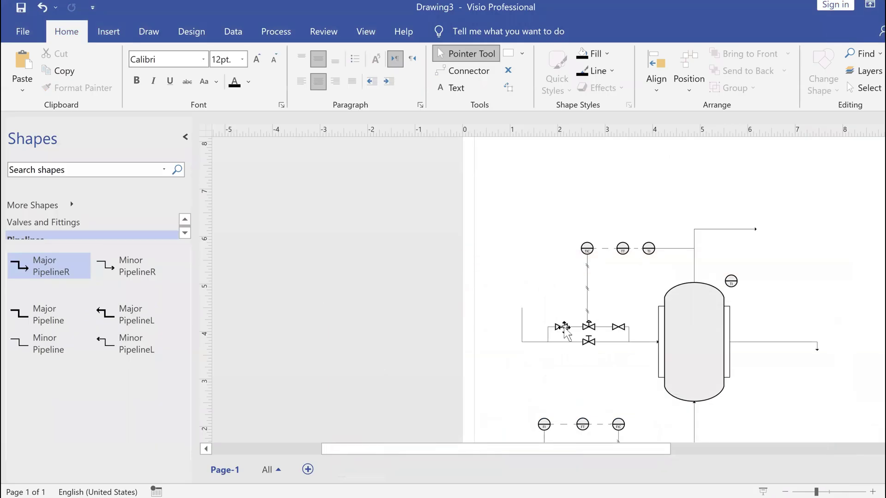
pyautogui.doubleClick(563, 327)
pyautogui.write('V21')
pyautogui.press('BackSpace')
pyautogui.press('BackSpace')
pyautogui.write('1')
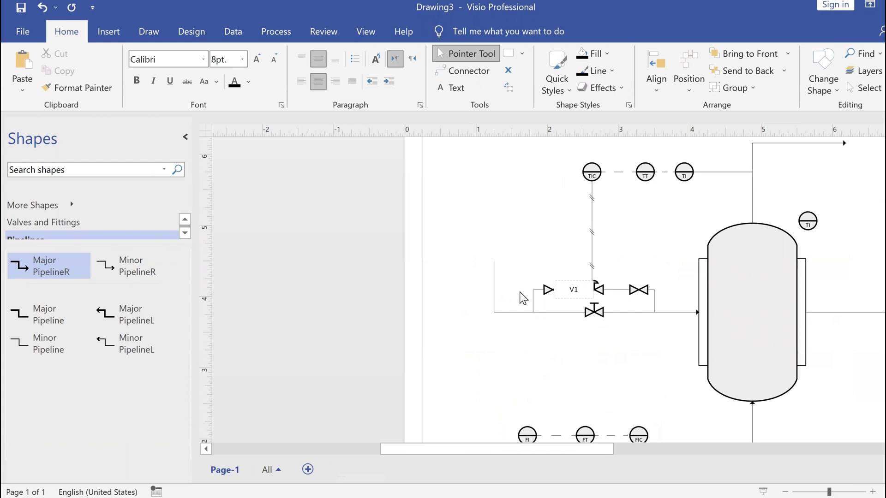
pyautogui.click(477, 344)
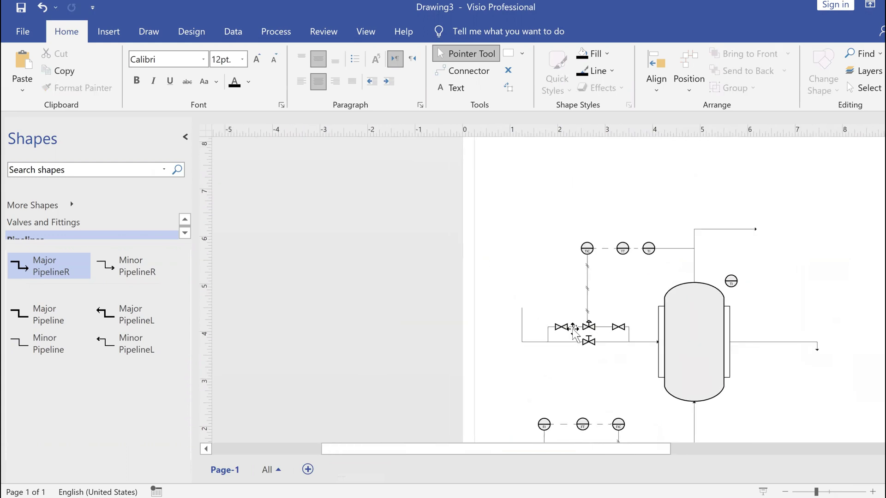
pyautogui.click(572, 328)
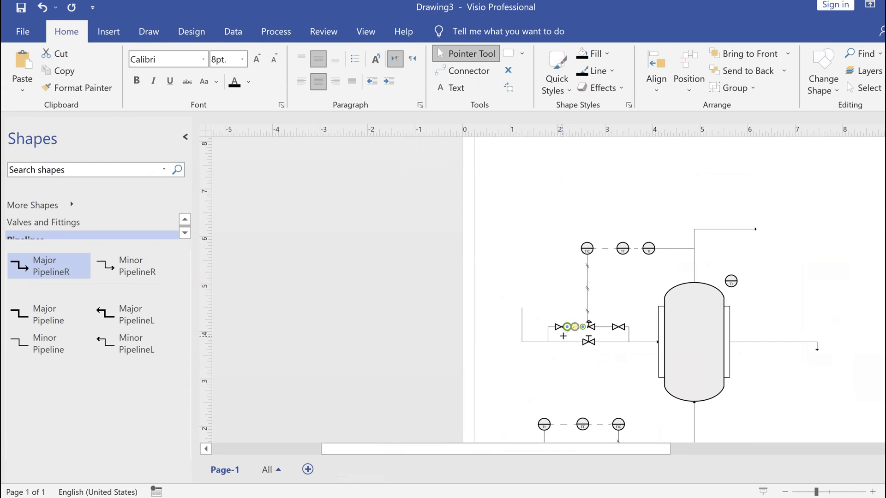
pyautogui.click(573, 368)
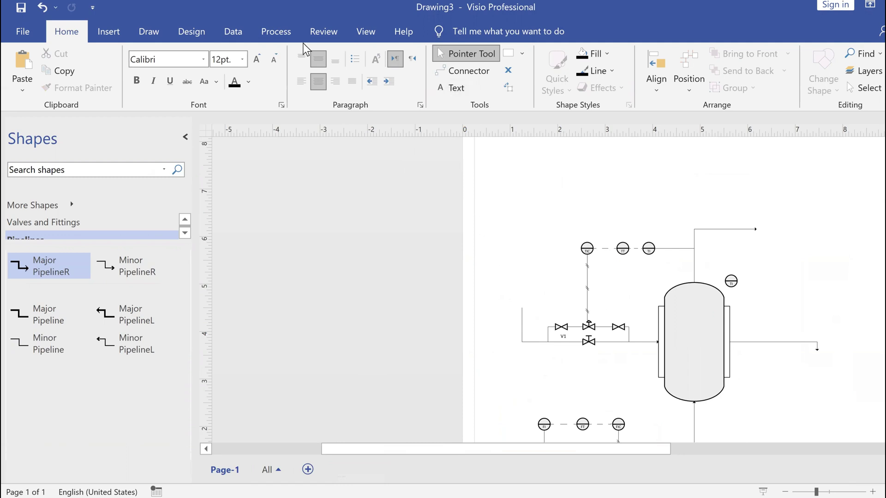
# - Place a rectangle, 0.5 in. wide and 0.333 in. high, above the open end of the reactor jacket's inlet pipeline
pyautogui.click(73, 204)
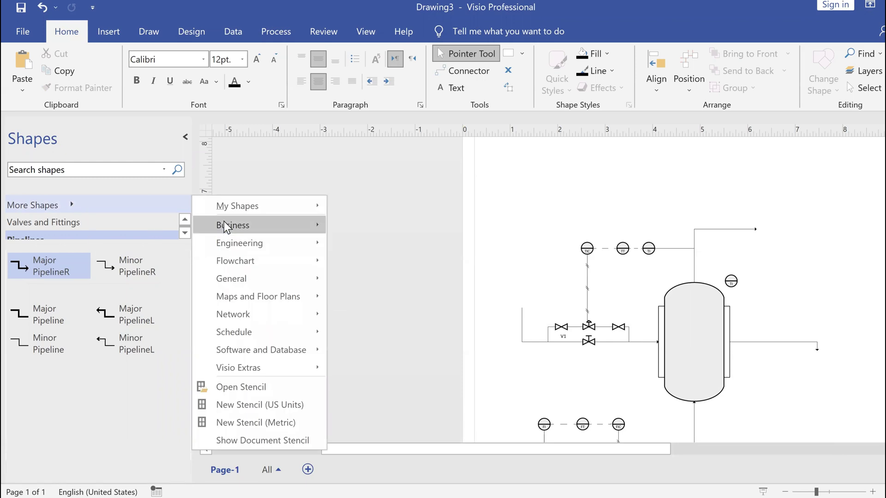
pyautogui.click(92, 223)
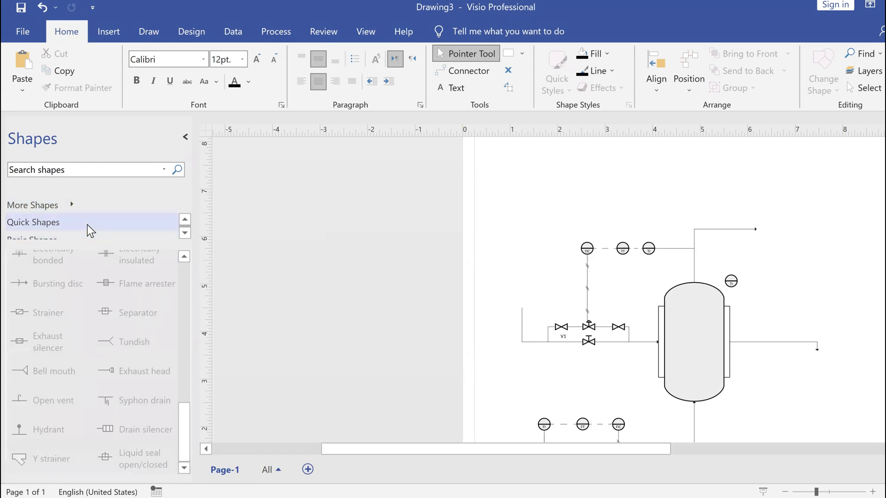
pyautogui.moveTo(55, 297); pyautogui.dragTo(528, 291)
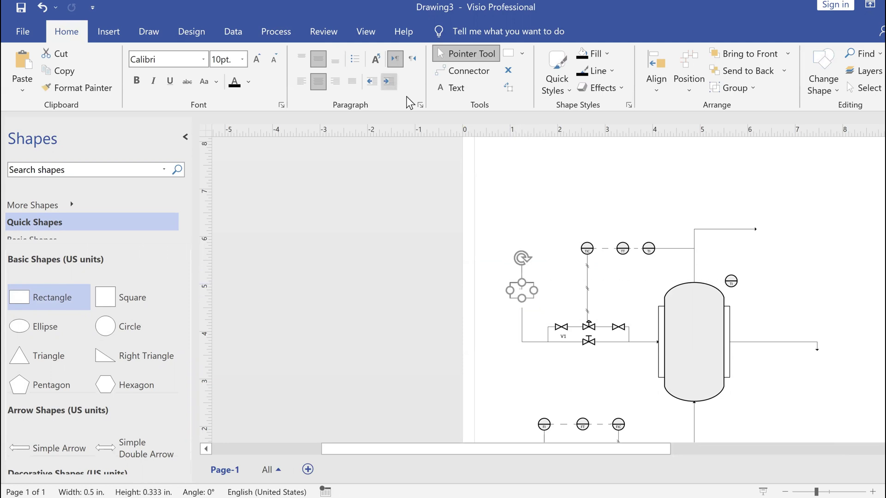
# - Add a text box about 1 in. by 0.375 in. reading "CW IN" and centre it over the inlet rectangle
pyautogui.click(132, 30)
pyautogui.click(121, 31)
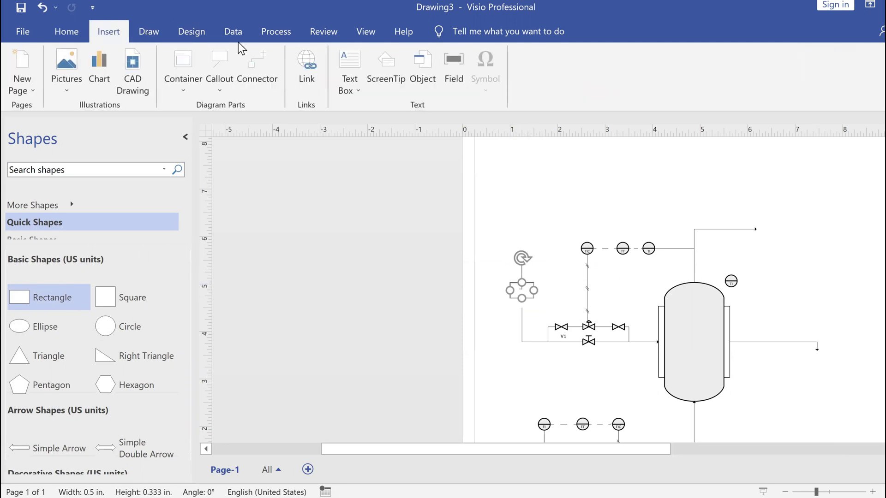
pyautogui.click(347, 63)
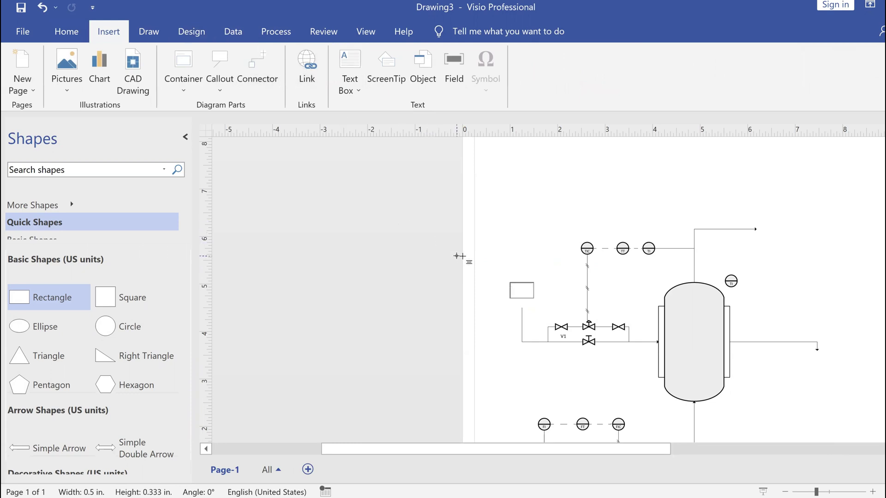
pyautogui.moveTo(500, 281); pyautogui.dragTo(547, 299)
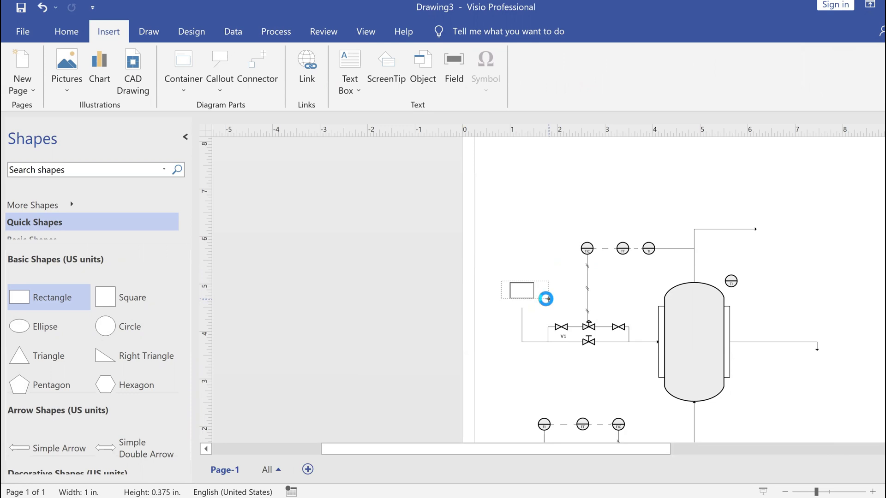
pyautogui.write('CW IN')
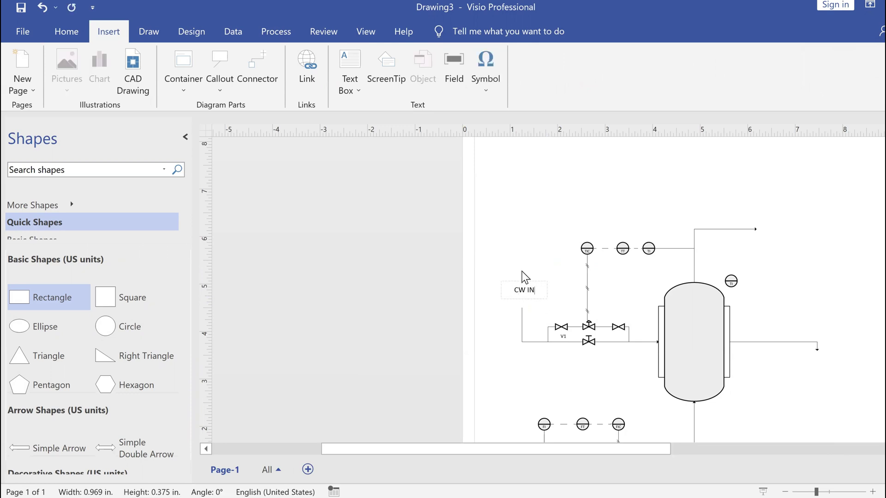
pyautogui.click(504, 239)
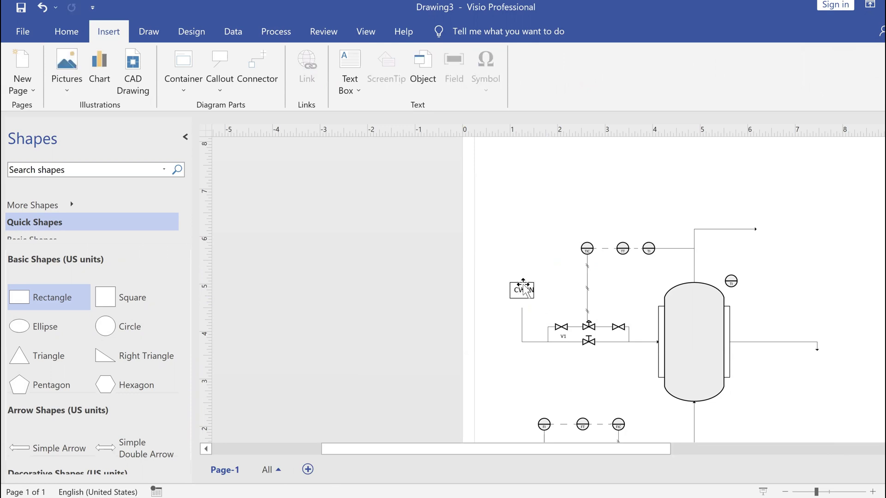
pyautogui.moveTo(520, 291); pyautogui.dragTo(522, 290)
pyautogui.click(552, 217)
pyautogui.scroll(-4, 635, 275)
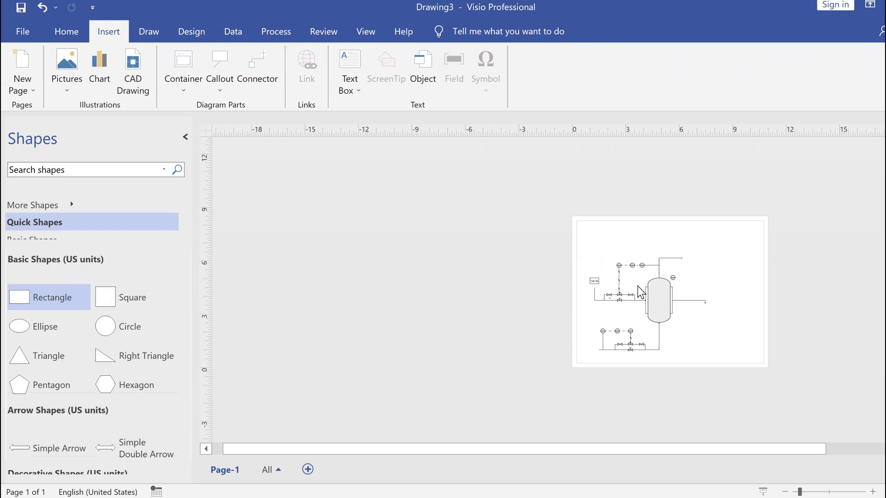
pyautogui.scroll(4, 643, 285)
pyautogui.scroll(-1, 641, 295)
pyautogui.moveTo(610, 450); pyautogui.dragTo(662, 449)
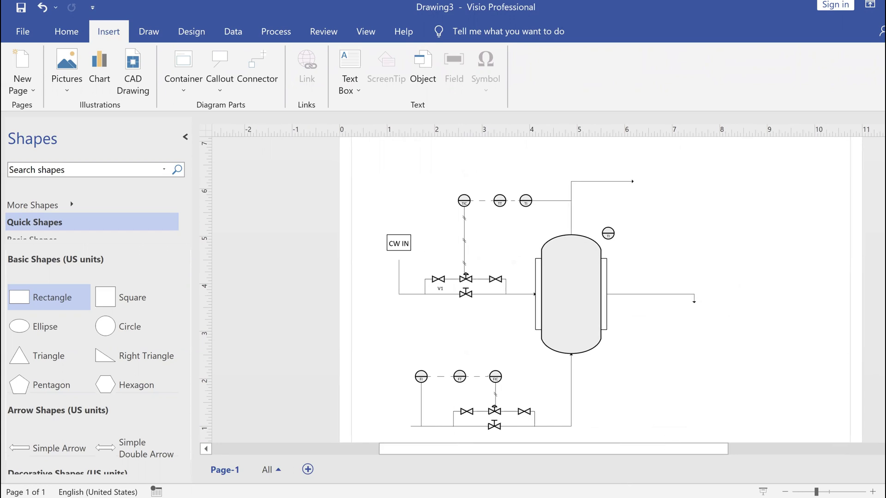
# - Switch to the PowerPoint presentation and open slide 35 with the diagram that follows the absorber text
pyautogui.moveTo(602, 497)
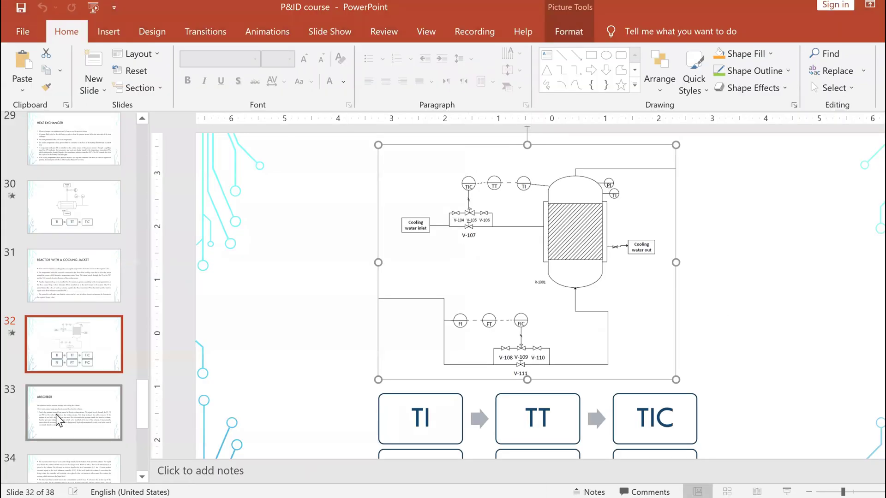
pyautogui.scroll(-5, 60, 417)
pyautogui.click(69, 383)
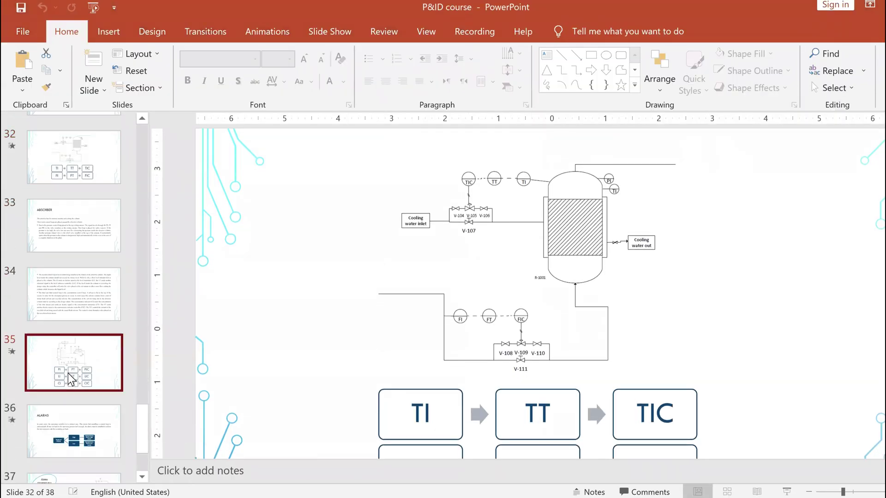